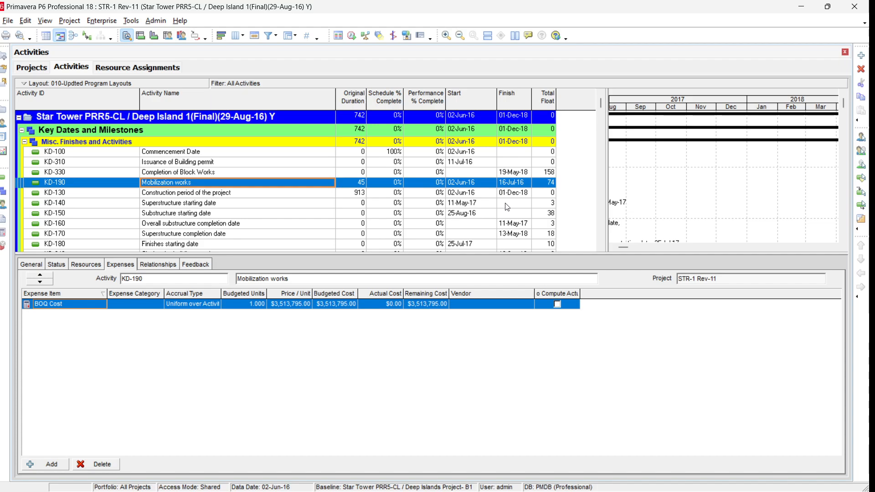
Open the Resources list and filter it to the current project's resources
{"action": "left_click", "coordinate": [4, 123]}
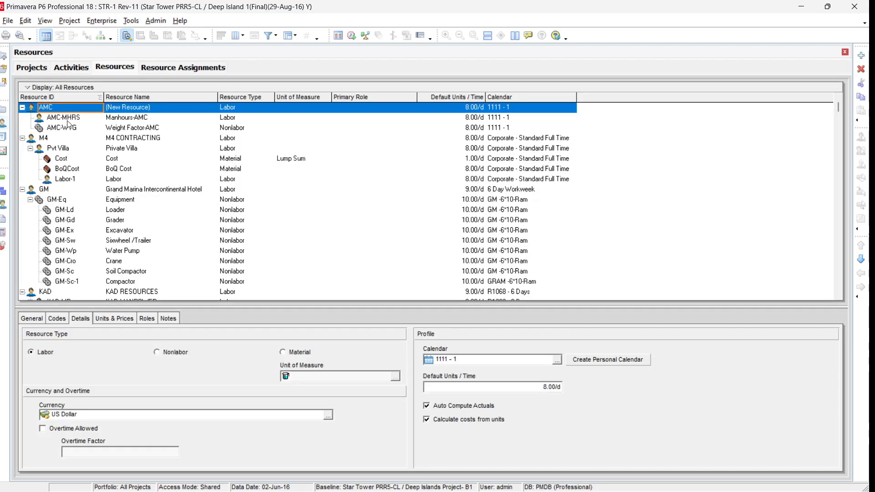
{"action": "left_click", "coordinate": [33, 89]}
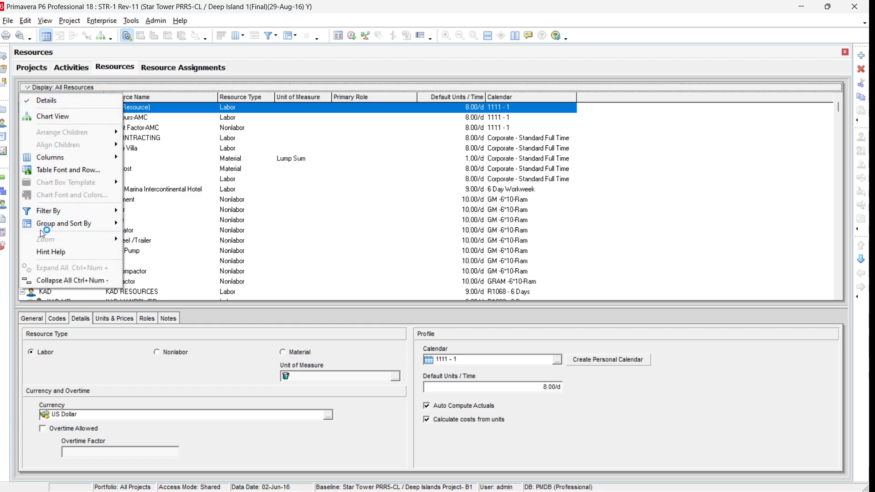
{"action": "mouse_move", "coordinate": [57, 211]}
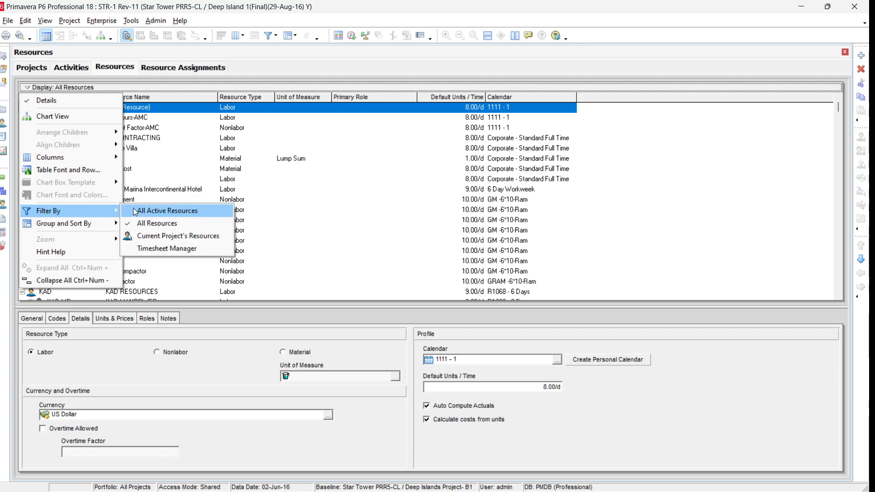
{"action": "left_click", "coordinate": [141, 241]}
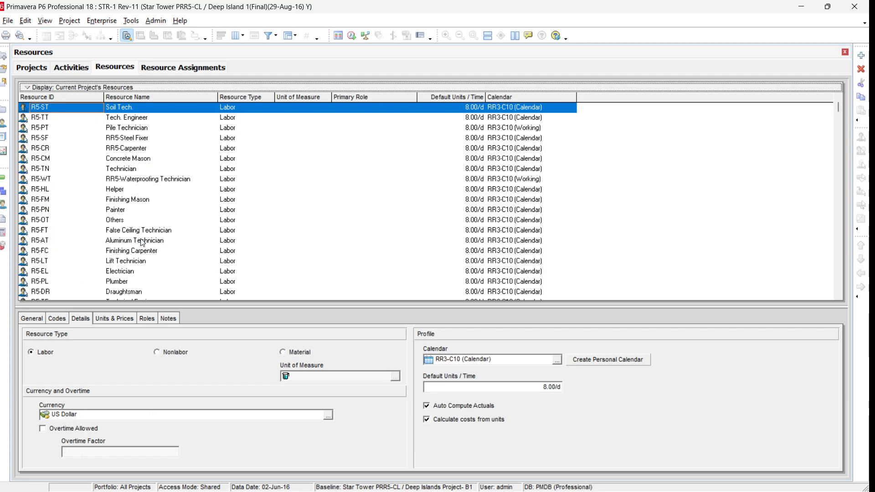
{"action": "left_click", "coordinate": [221, 224]}
{"action": "scroll", "coordinate": [153, 235], "scroll_direction": "down", "scroll_amount": 2}
{"action": "scroll", "coordinate": [153, 236], "scroll_direction": "up", "scroll_amount": 2}
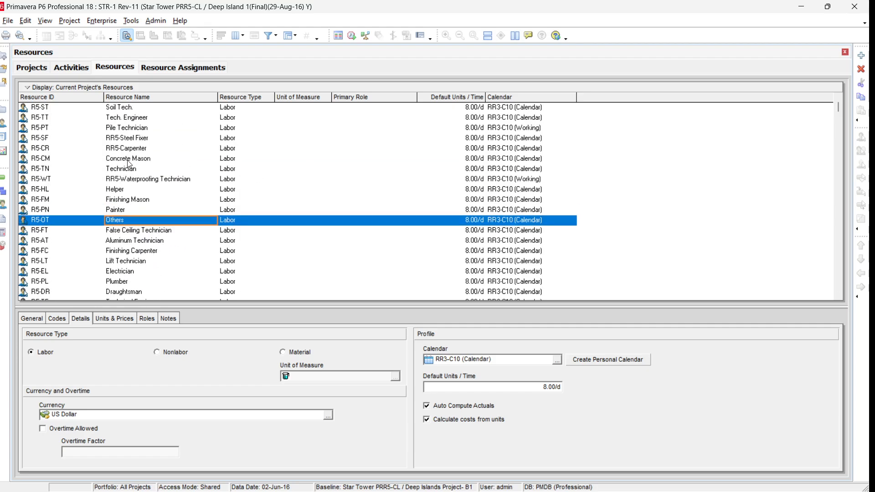
Open the resource assignments, bring the Budgeted Units column into view and widen the spreadsheet's field-name column
{"action": "left_click", "coordinate": [3, 207]}
{"action": "scroll", "coordinate": [359, 236], "scroll_direction": "down", "scroll_amount": 5}
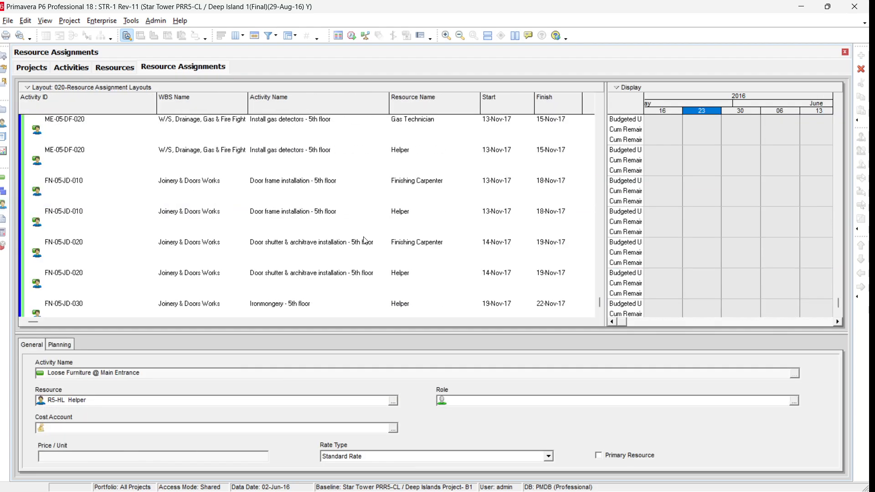
{"action": "scroll", "coordinate": [283, 221], "scroll_direction": "up", "scroll_amount": 3}
{"action": "left_click_drag", "start_coordinate": [601, 304], "coordinate": [600, 107]}
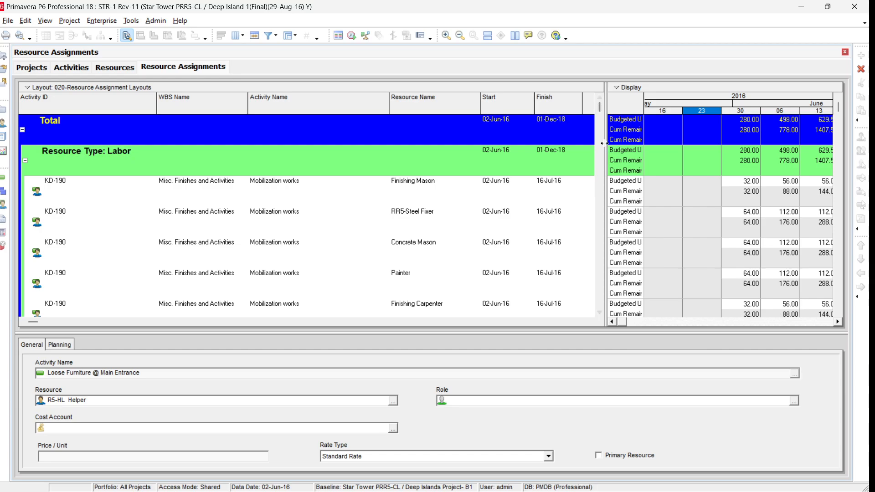
{"action": "left_click_drag", "start_coordinate": [606, 143], "coordinate": [614, 143]}
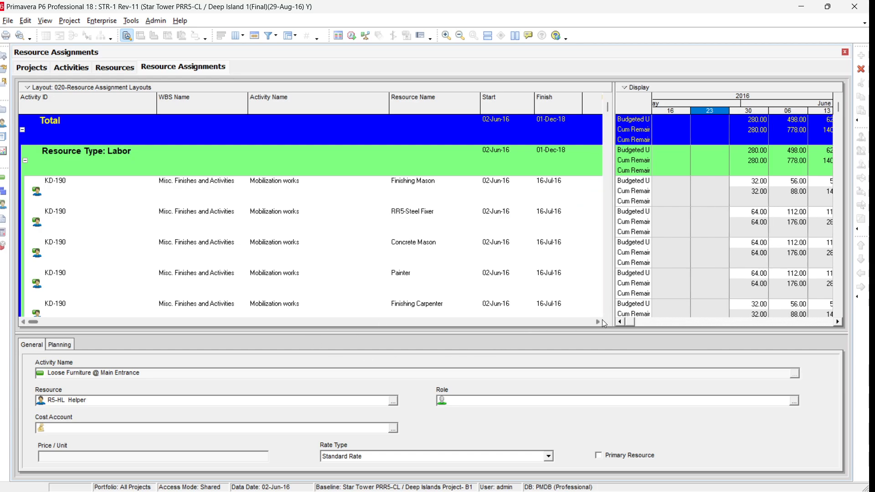
{"action": "left_click", "coordinate": [597, 322]}
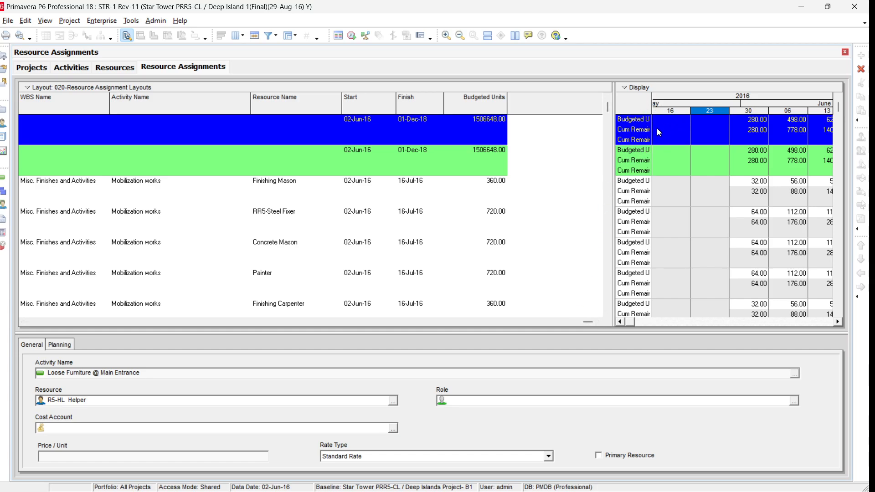
{"action": "left_click_drag", "start_coordinate": [651, 110], "coordinate": [678, 111]}
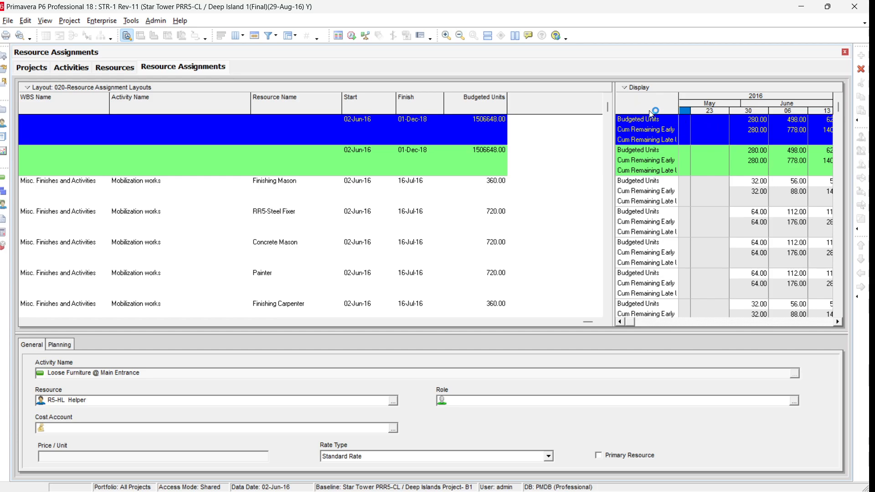
Open the spreadsheet field customization and examine the cumulative Units options alongside the selected fields
{"action": "right_click", "coordinate": [658, 132]}
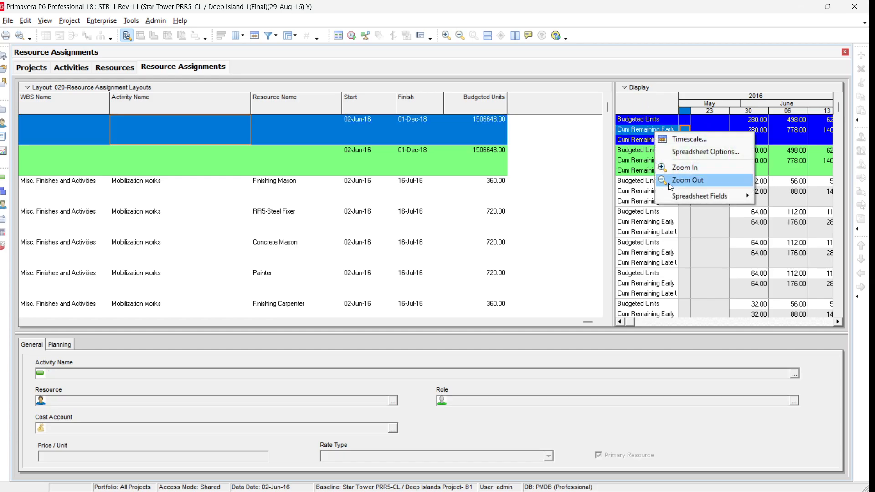
{"action": "mouse_move", "coordinate": [671, 199]}
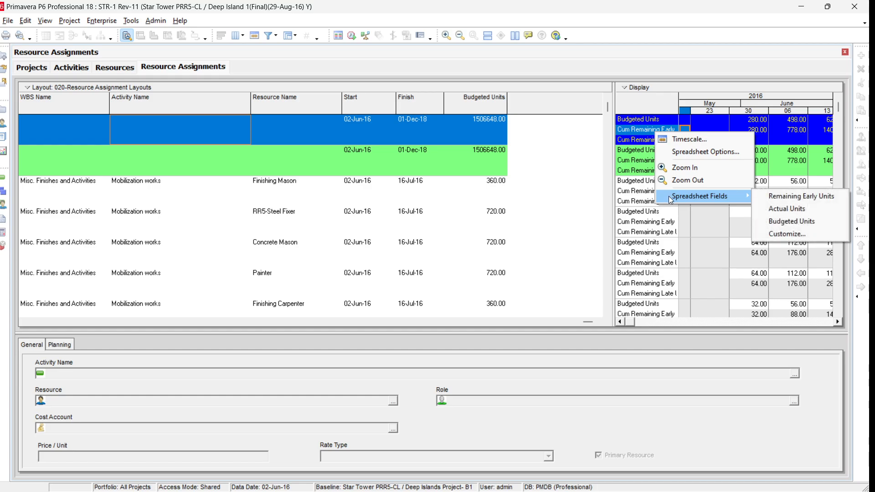
{"action": "left_click", "coordinate": [805, 234]}
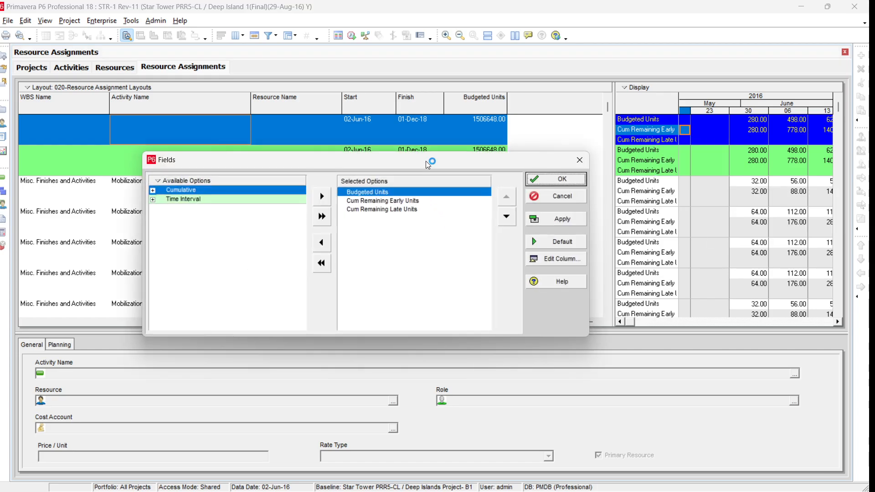
{"action": "left_click_drag", "start_coordinate": [428, 164], "coordinate": [480, 71]}
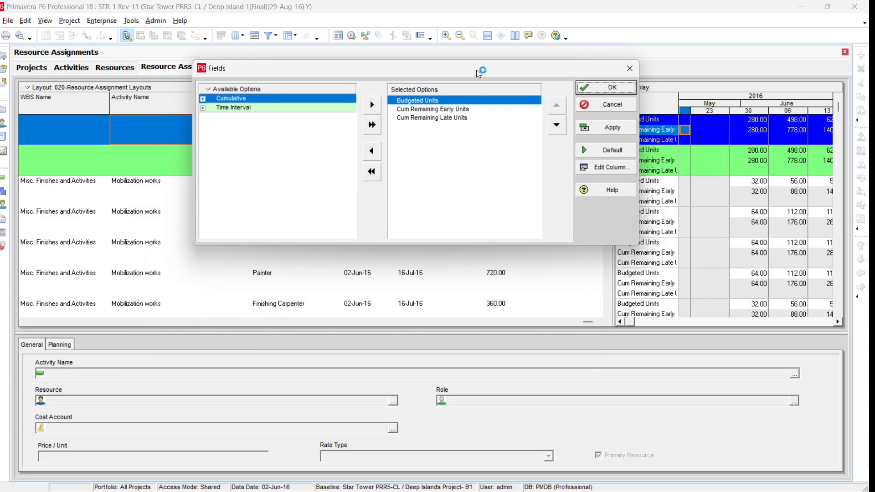
{"action": "left_click", "coordinate": [203, 99]}
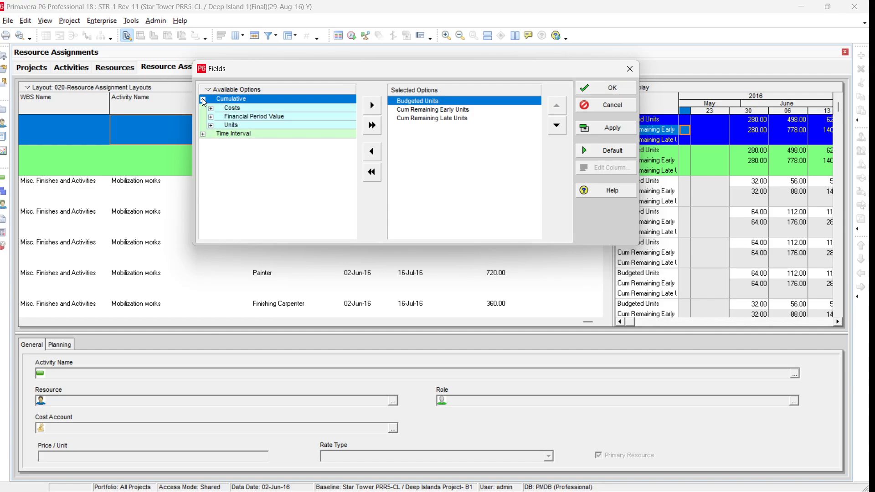
{"action": "left_click", "coordinate": [211, 126]}
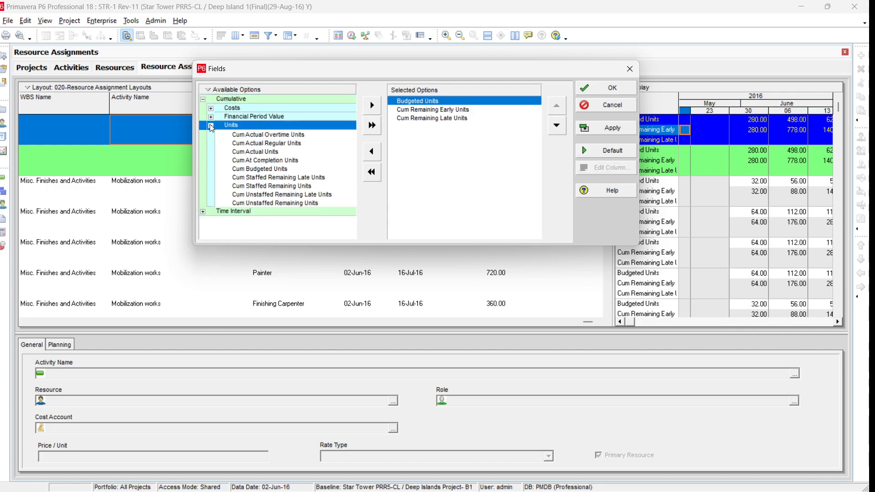
{"action": "left_click", "coordinate": [437, 112]}
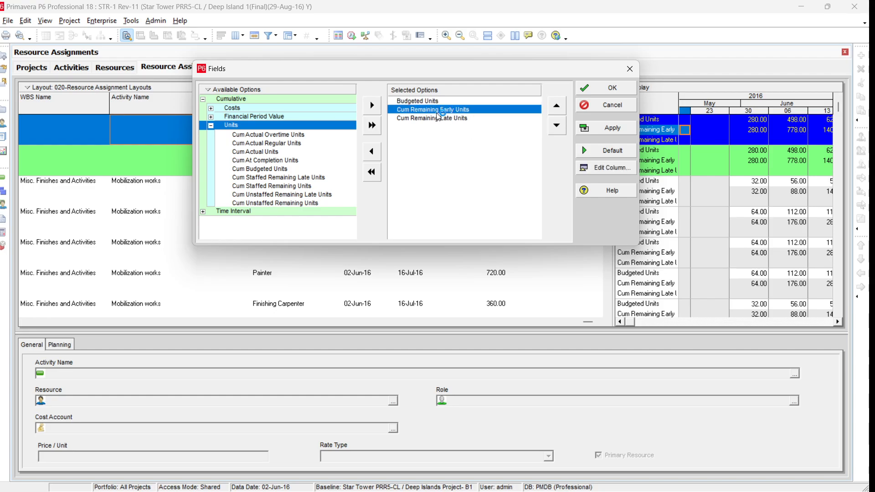
{"action": "left_click", "coordinate": [439, 119]}
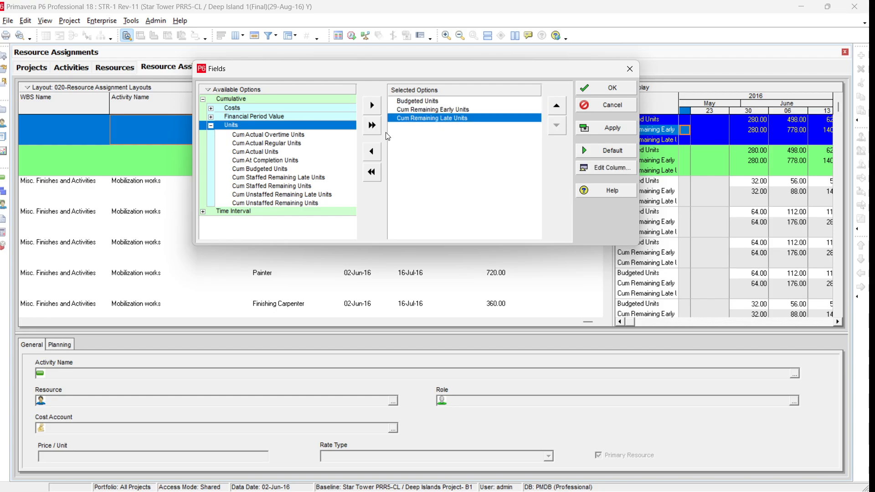
Expand the Time Interval Units fields, remove Budgeted Units from the selected options and add it back as the first field
{"action": "left_click", "coordinate": [211, 125]}
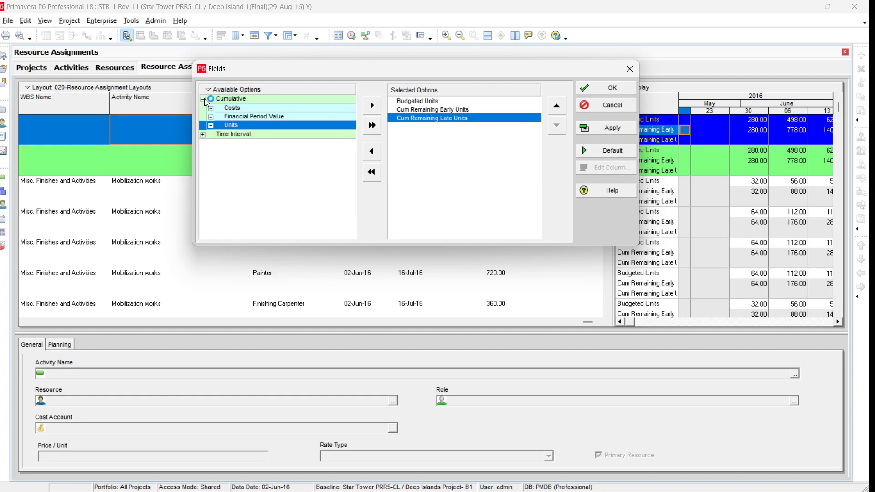
{"action": "left_click", "coordinate": [204, 99]}
{"action": "left_click", "coordinate": [204, 108]}
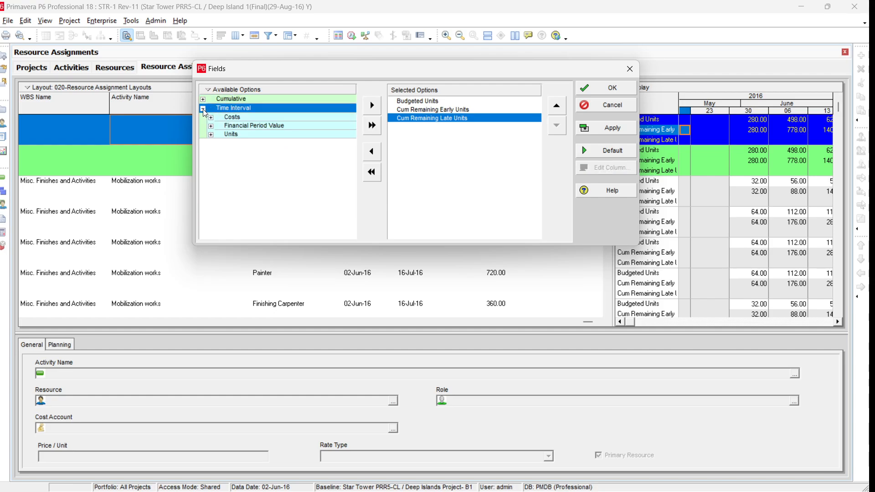
{"action": "left_click", "coordinate": [211, 134]}
{"action": "left_click", "coordinate": [427, 102]}
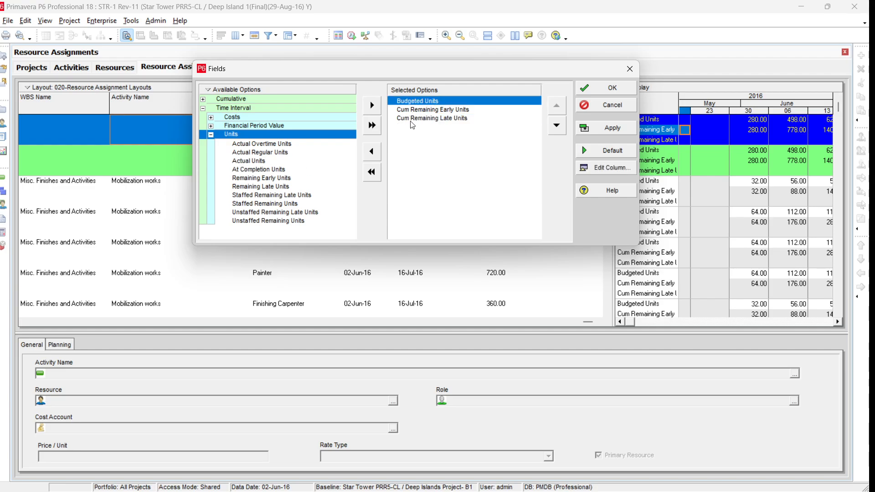
{"action": "left_click", "coordinate": [372, 151]}
{"action": "left_click", "coordinate": [371, 106]}
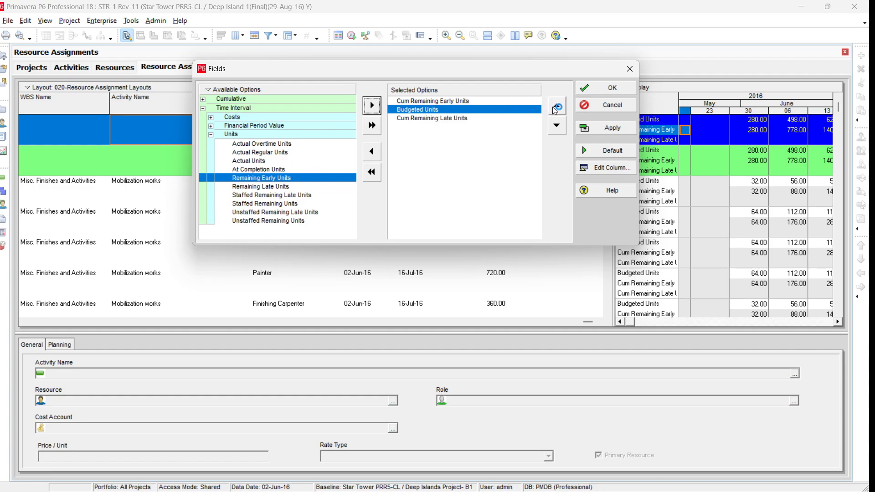
{"action": "left_click", "coordinate": [556, 107]}
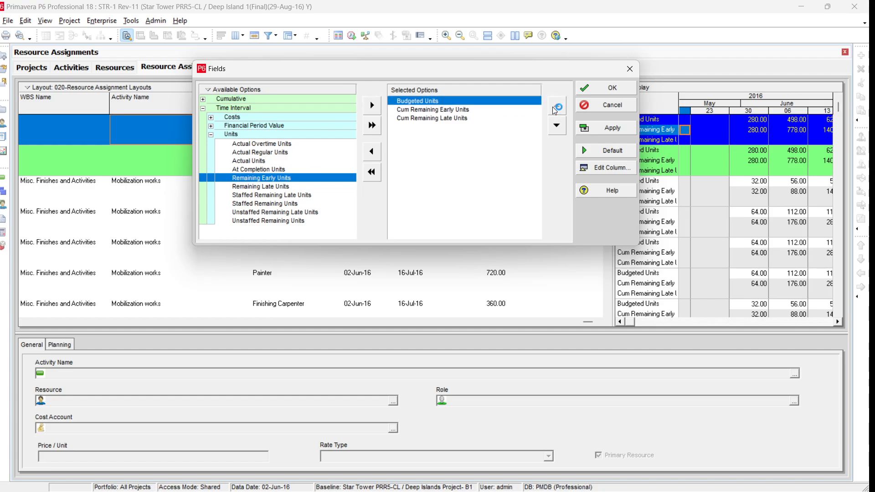
Remove Cum Remaining Early Units and Cum Remaining Late Units from the selected spreadsheet fields and apply the change
{"action": "left_click", "coordinate": [424, 110]}
{"action": "left_click", "coordinate": [372, 151]}
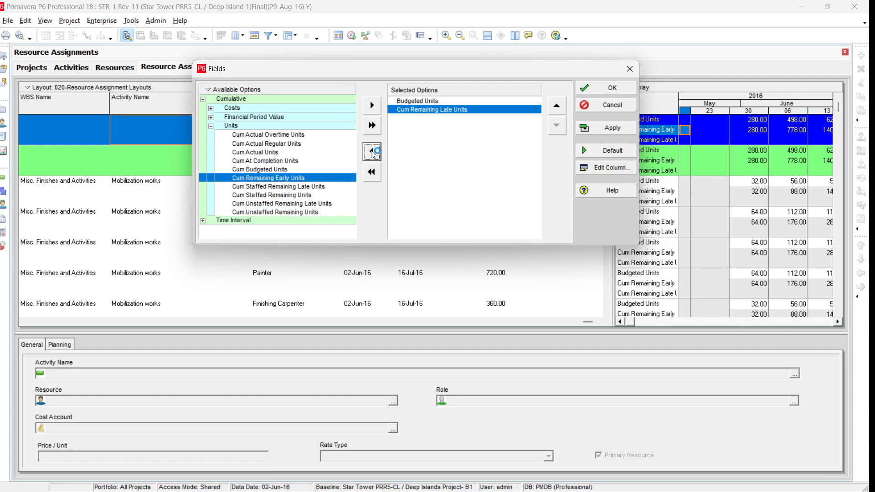
{"action": "left_click", "coordinate": [372, 151]}
{"action": "left_click", "coordinate": [615, 128]}
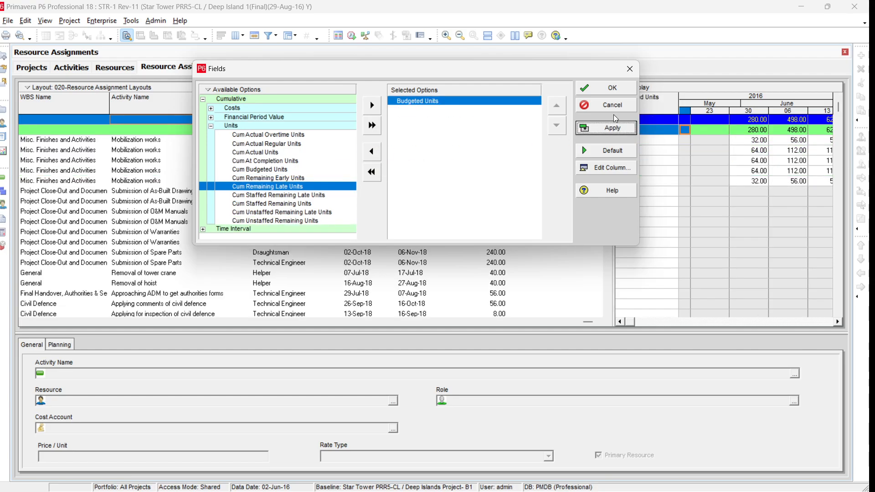
{"action": "left_click", "coordinate": [613, 88]}
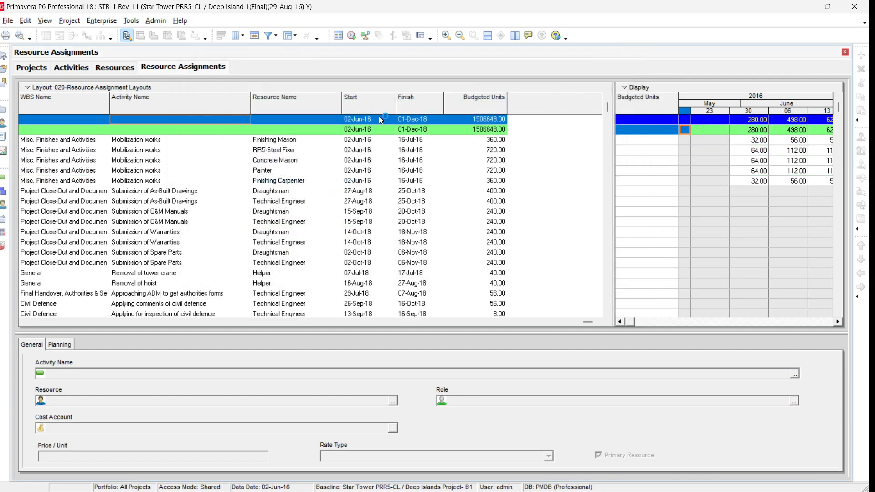
Add the cumulative fields Cum Remaining Early Units and Cum Remaining Late Units to the assignment spreadsheet after Budgeted Units
{"action": "right_click", "coordinate": [654, 114]}
{"action": "mouse_move", "coordinate": [715, 177]}
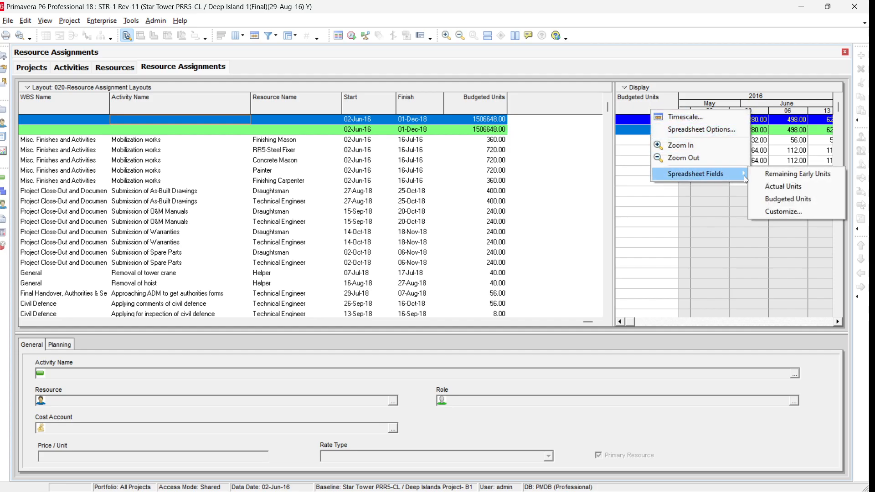
{"action": "left_click", "coordinate": [772, 212]}
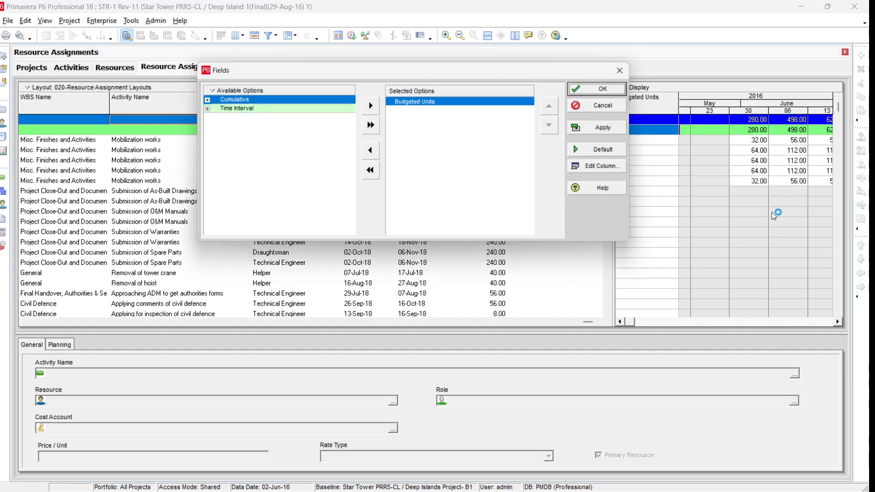
{"action": "left_click", "coordinate": [204, 99]}
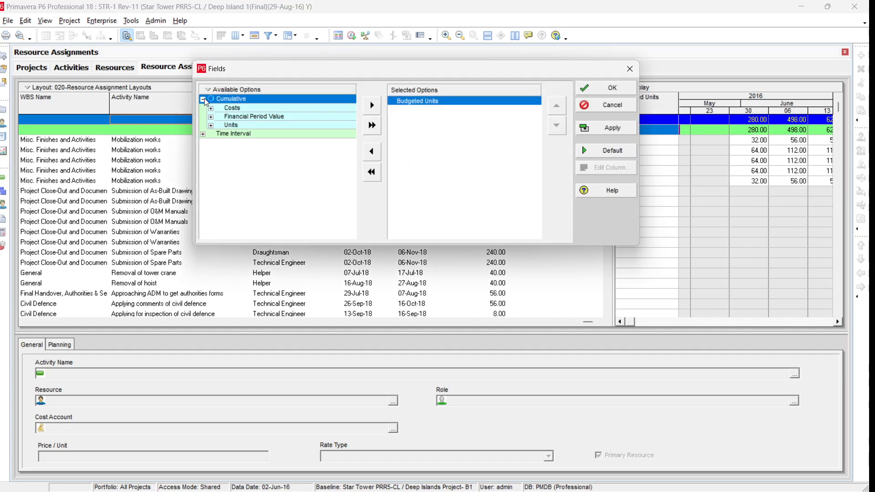
{"action": "left_click", "coordinate": [211, 126]}
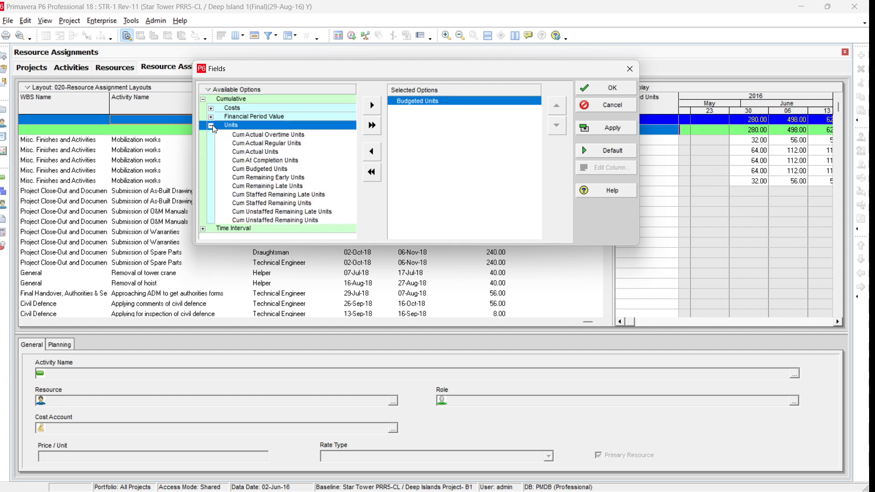
{"action": "left_click", "coordinate": [279, 178]}
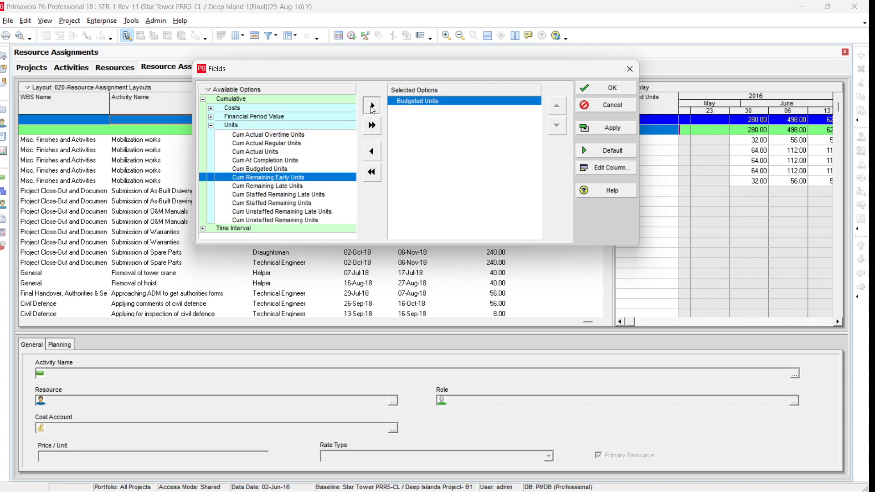
{"action": "left_click", "coordinate": [372, 107]}
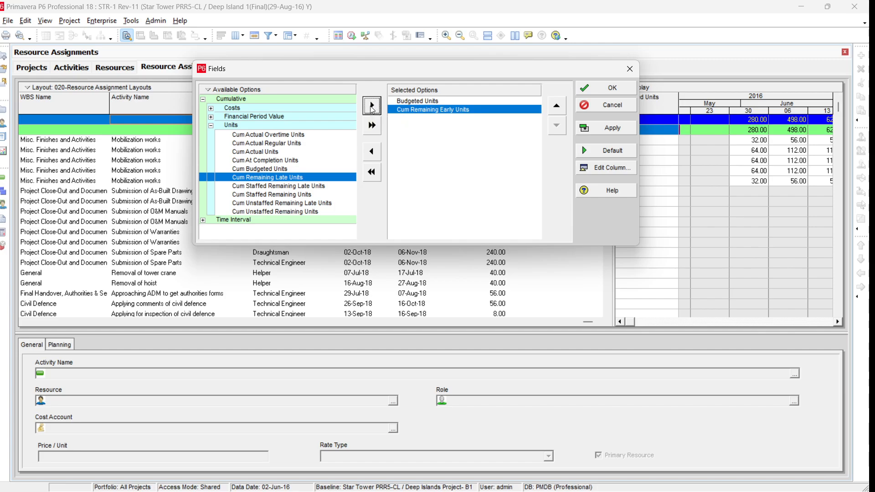
{"action": "left_click", "coordinate": [372, 107]}
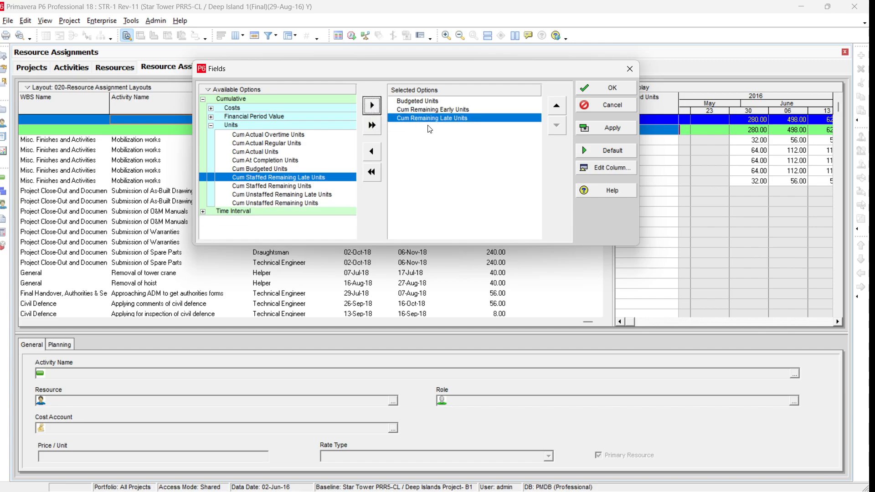
{"action": "left_click", "coordinate": [447, 100]}
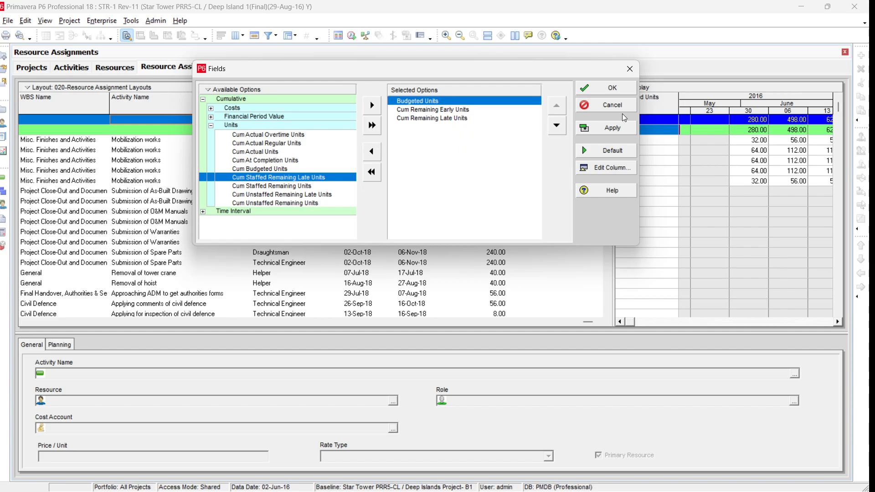
{"action": "left_click", "coordinate": [612, 88]}
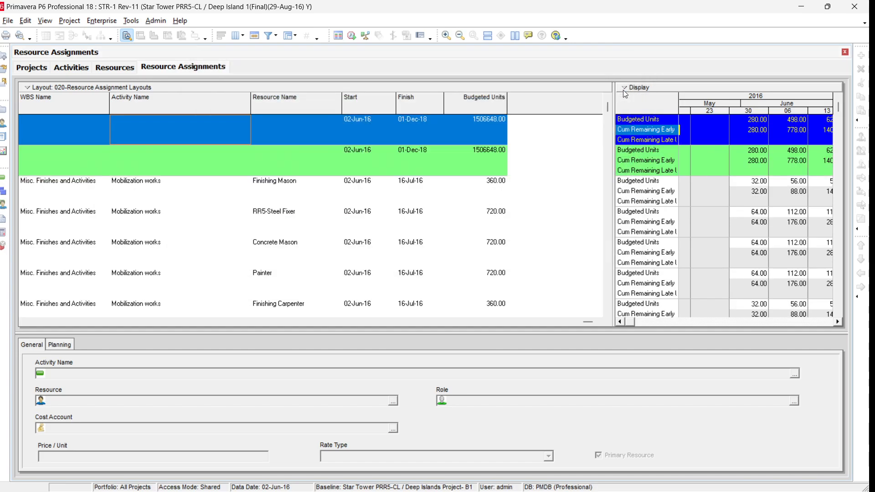
Select all resource assignment rows, including the summary rows, and copy them with their spreadsheet values
{"action": "left_click", "coordinate": [217, 201]}
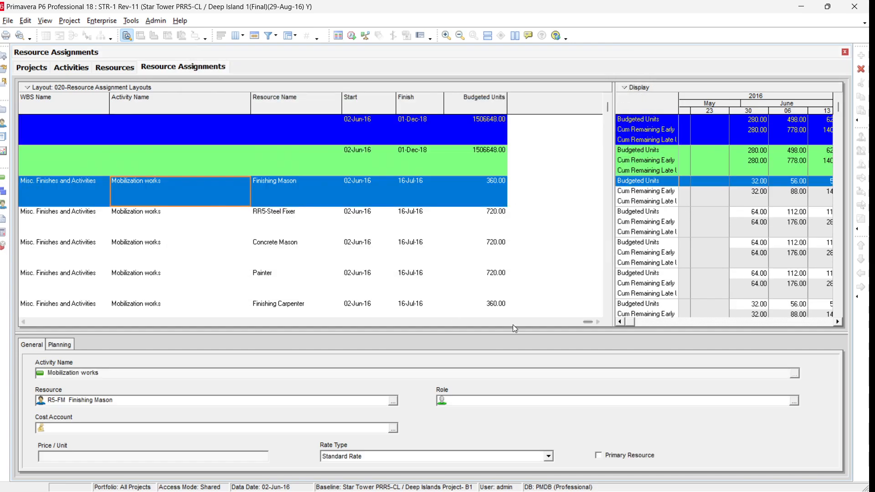
{"action": "left_click_drag", "start_coordinate": [592, 324], "coordinate": [210, 297]}
{"action": "left_click", "coordinate": [219, 279]}
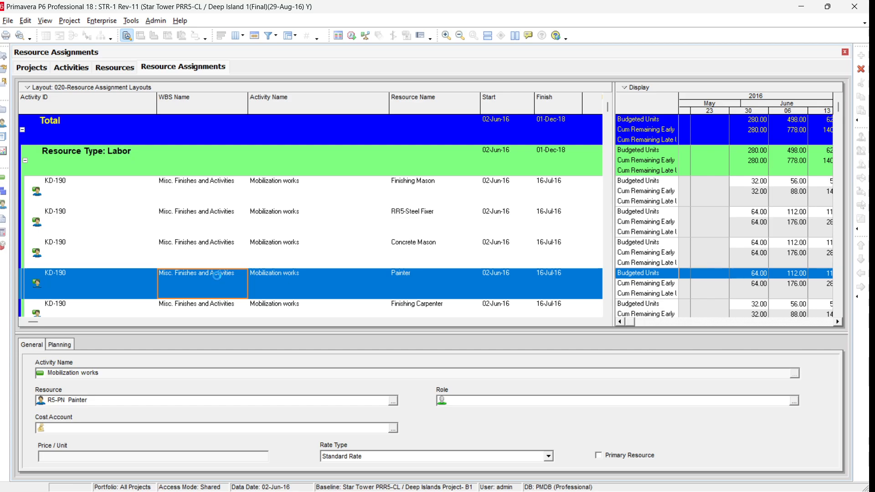
{"action": "key", "text": "ctrl+a"}
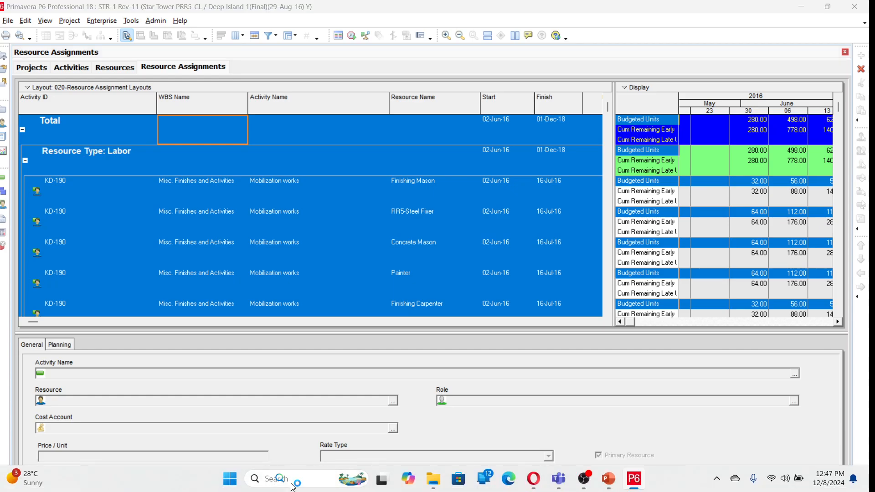
Switch to Excel and create a blank workbook
{"action": "left_click", "coordinate": [293, 485]}
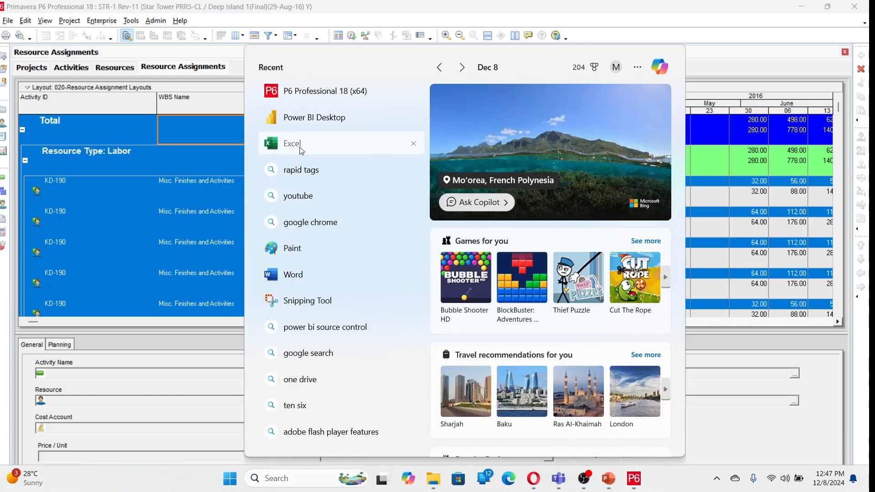
{"action": "key", "text": "Escape"}
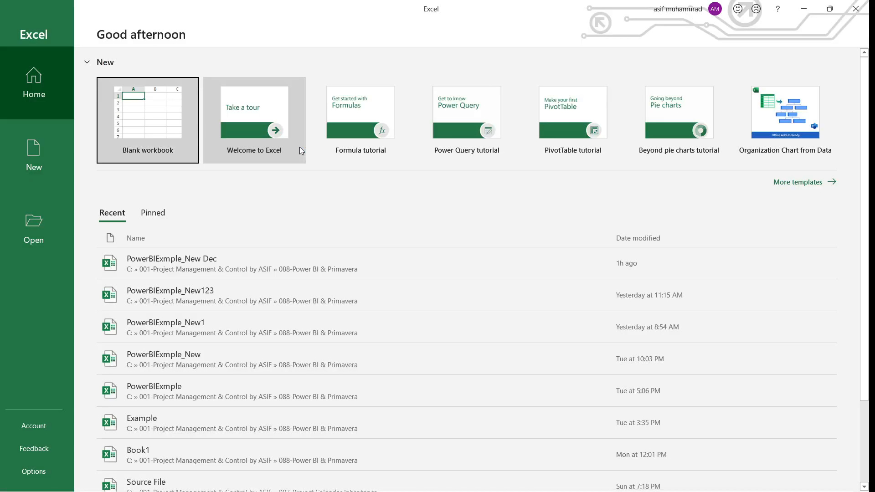
{"action": "left_click", "coordinate": [141, 118]}
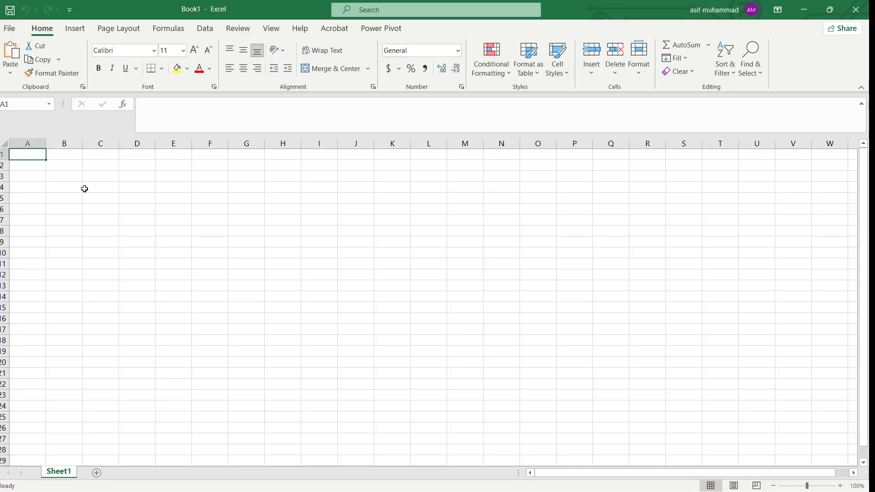
Paste the copied resource assignments into the empty sheet starting at cell A1
{"action": "left_click", "coordinate": [85, 189]}
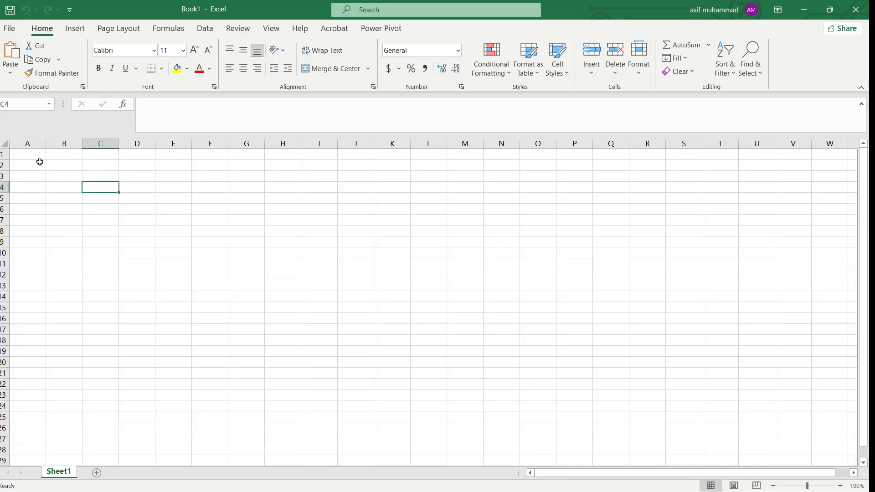
{"action": "left_click", "coordinate": [34, 158]}
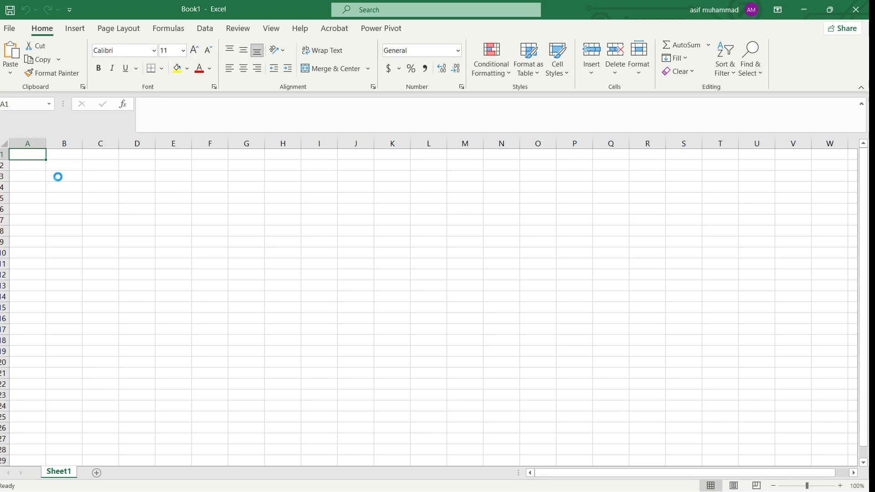
{"action": "key", "text": "ctrl+v"}
{"action": "left_click", "coordinate": [310, 309]}
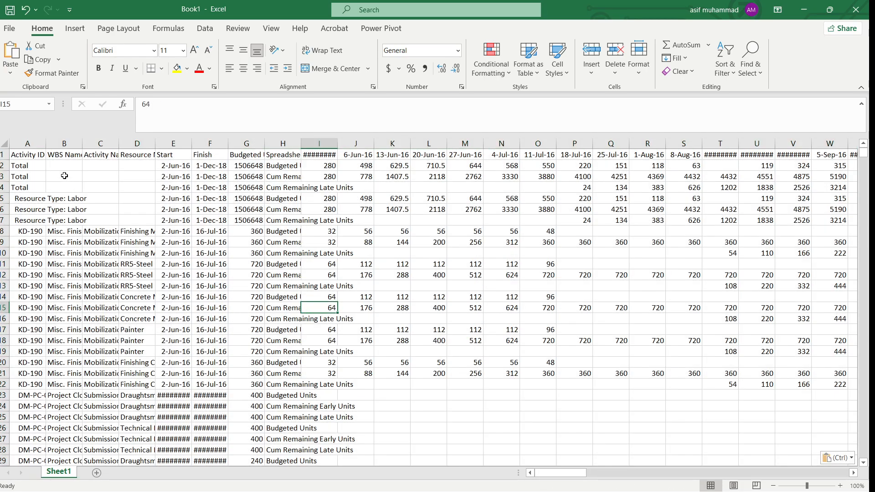
Fit all column widths to their contents, and narrow the WBS Name and Activity Name columns
{"action": "left_click", "coordinate": [5, 144]}
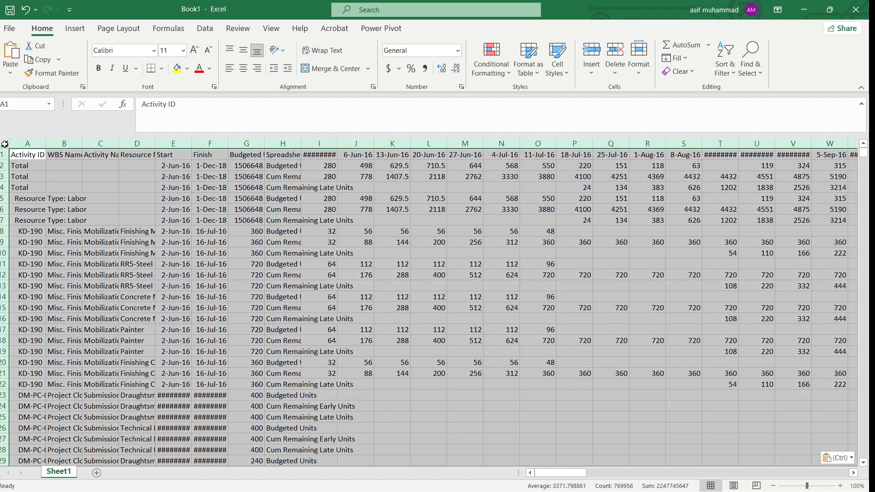
{"action": "double_click", "coordinate": [302, 144]}
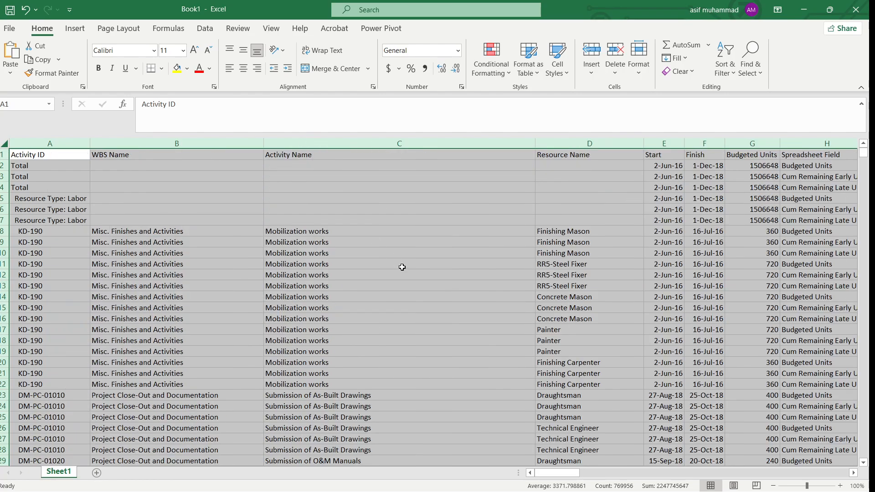
{"action": "left_click", "coordinate": [422, 286]}
{"action": "left_click_drag", "start_coordinate": [260, 145], "coordinate": [197, 146]}
{"action": "left_click_drag", "start_coordinate": [463, 147], "coordinate": [339, 153]}
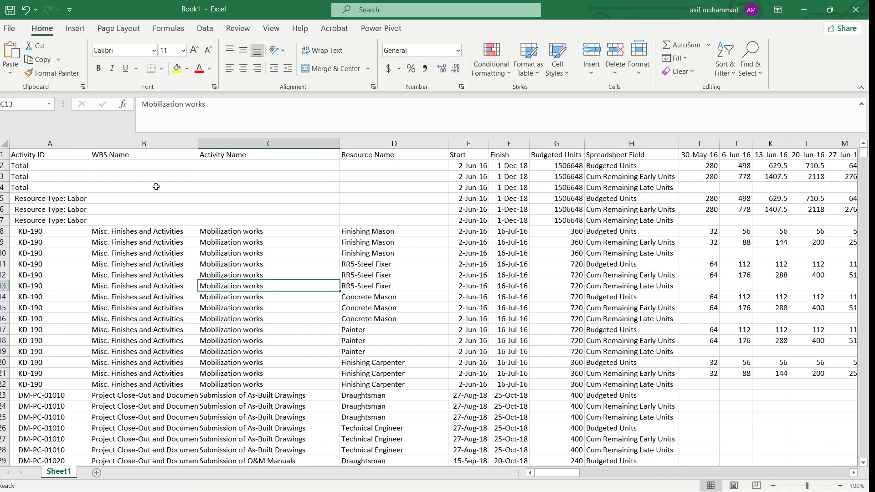
Delete the Total and Resource Type: Labor summary rows, rows 2 to 7
{"action": "mouse_move", "coordinate": [3, 166]}
{"action": "left_mouse_down"}
{"action": "mouse_move", "coordinate": [1, 189]}
{"action": "mouse_move", "coordinate": [1, 180]}
{"action": "left_mouse_up"}
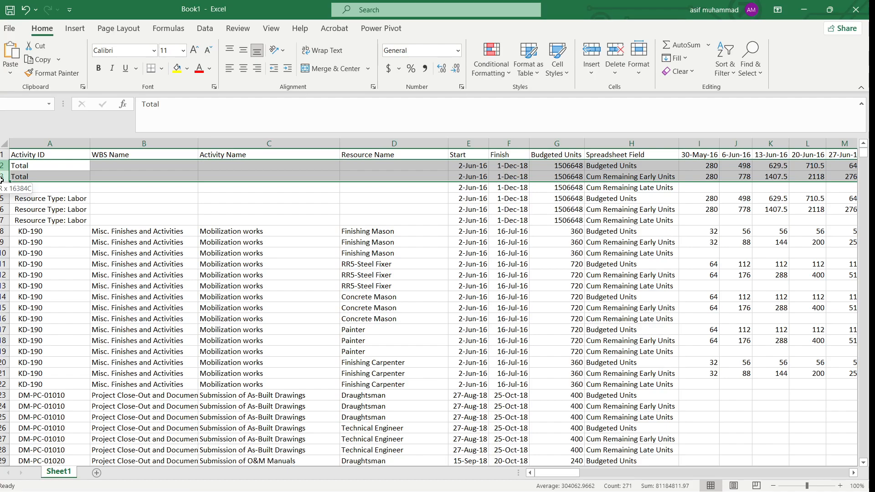
{"action": "left_click_drag", "start_coordinate": [2, 180], "coordinate": [2, 218]}
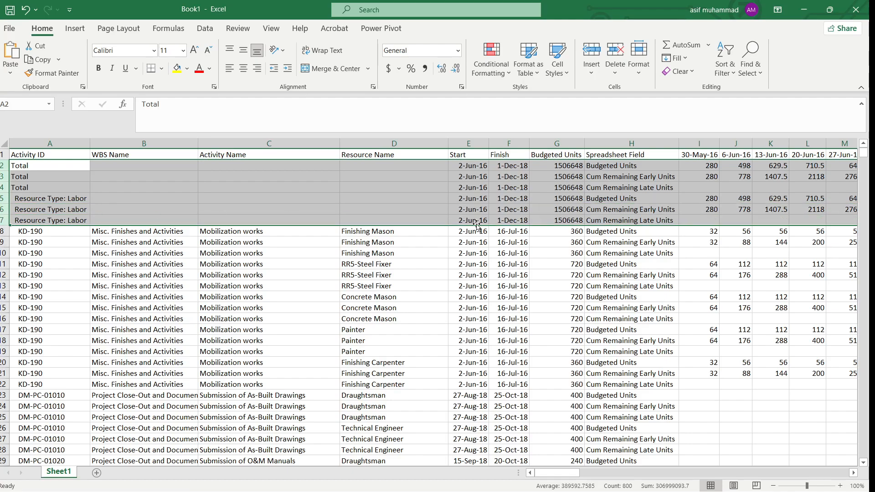
{"action": "right_click", "coordinate": [492, 193]}
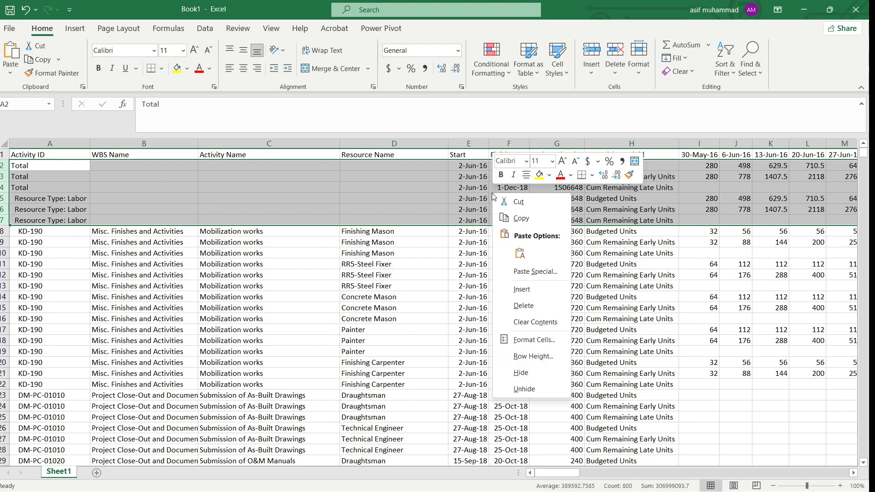
{"action": "left_click", "coordinate": [522, 308]}
{"action": "left_click", "coordinate": [519, 306]}
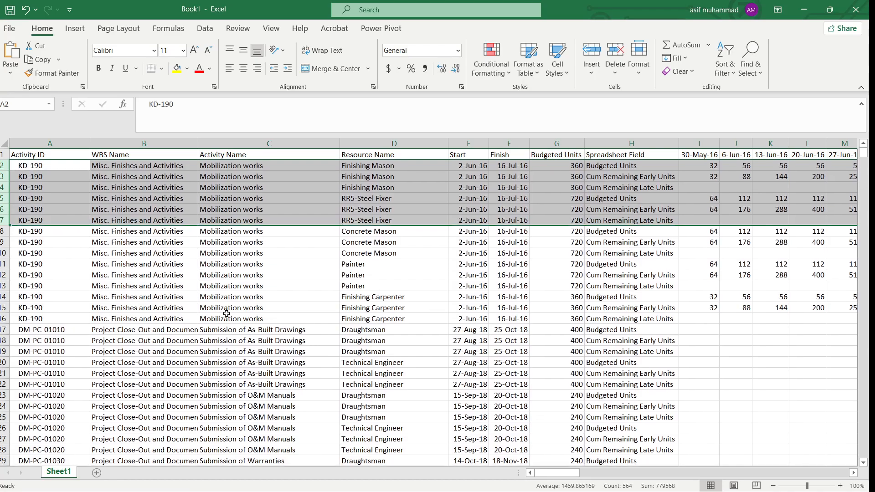
Examine the first assignment's three Spreadsheet Field entries and the weekly date columns starting at 30-May-16
{"action": "left_click", "coordinate": [641, 377]}
{"action": "mouse_move", "coordinate": [573, 475]}
{"action": "left_mouse_down"}
{"action": "mouse_move", "coordinate": [588, 475]}
{"action": "mouse_move", "coordinate": [565, 475]}
{"action": "left_mouse_up"}
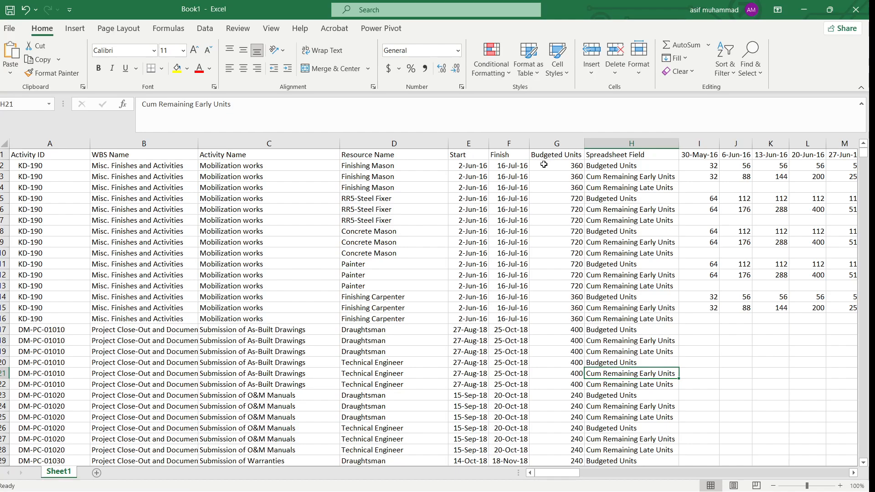
{"action": "left_click", "coordinate": [636, 166]}
{"action": "left_click_drag", "start_coordinate": [637, 170], "coordinate": [637, 184]}
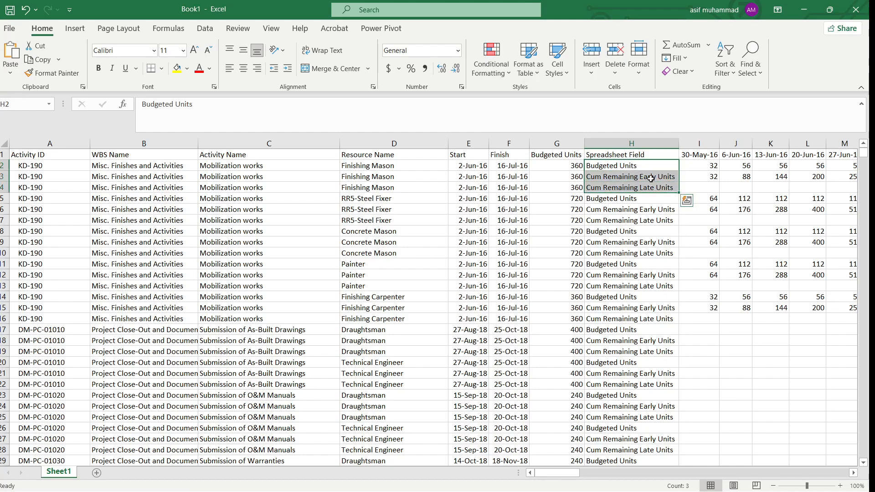
{"action": "left_click_drag", "start_coordinate": [694, 143], "coordinate": [833, 154]}
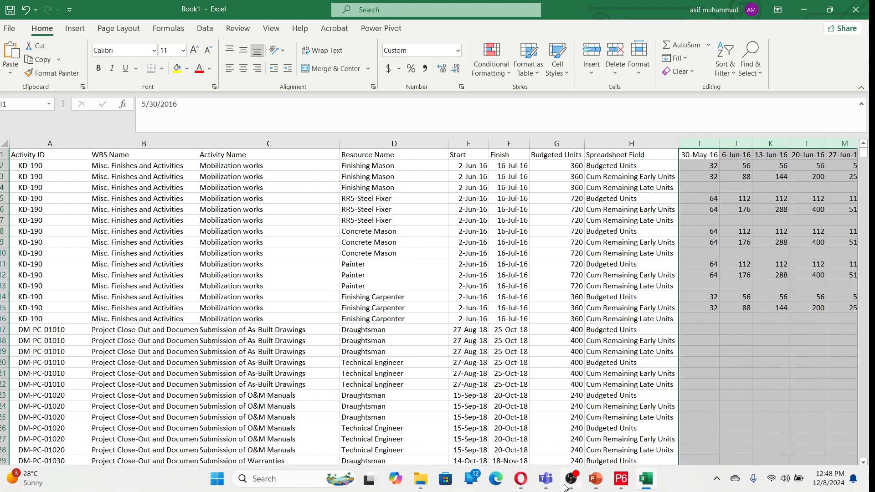
Switch to Primavera P6, examine the timescale's Date Interval options and leave the settings without applying a change
{"action": "left_click", "coordinate": [620, 479]}
{"action": "right_click", "coordinate": [740, 101]}
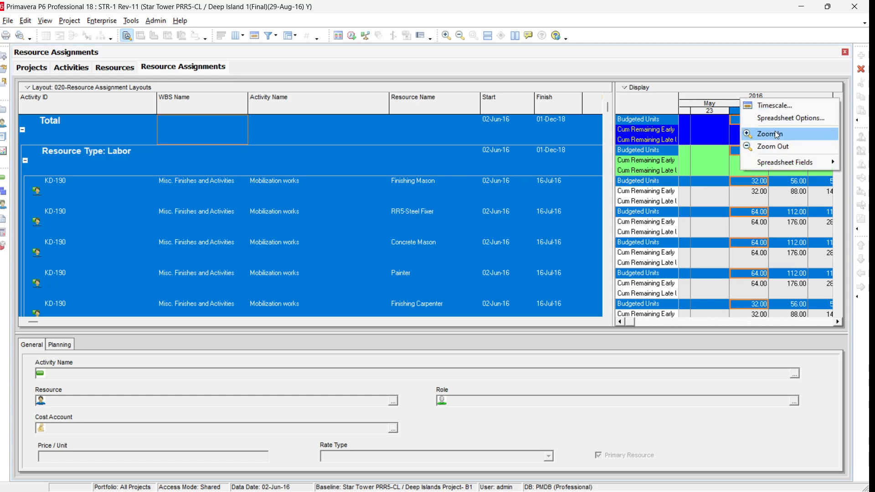
{"action": "left_click", "coordinate": [775, 106]}
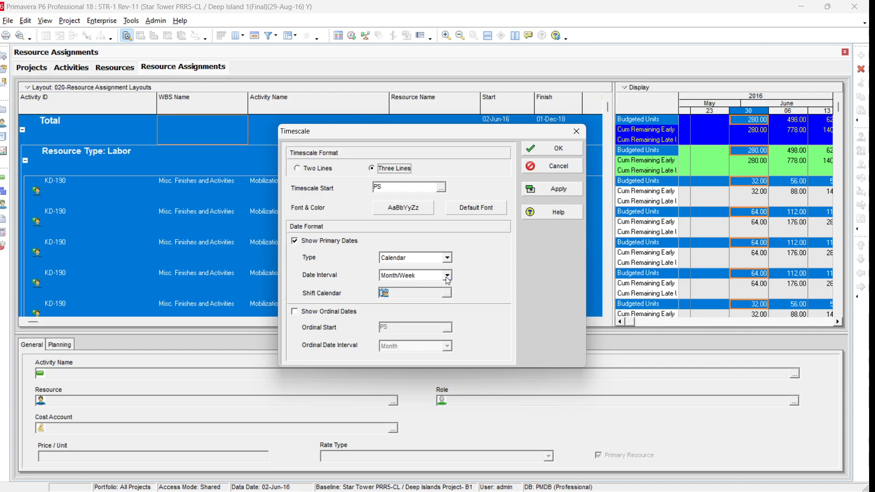
{"action": "left_click", "coordinate": [447, 275]}
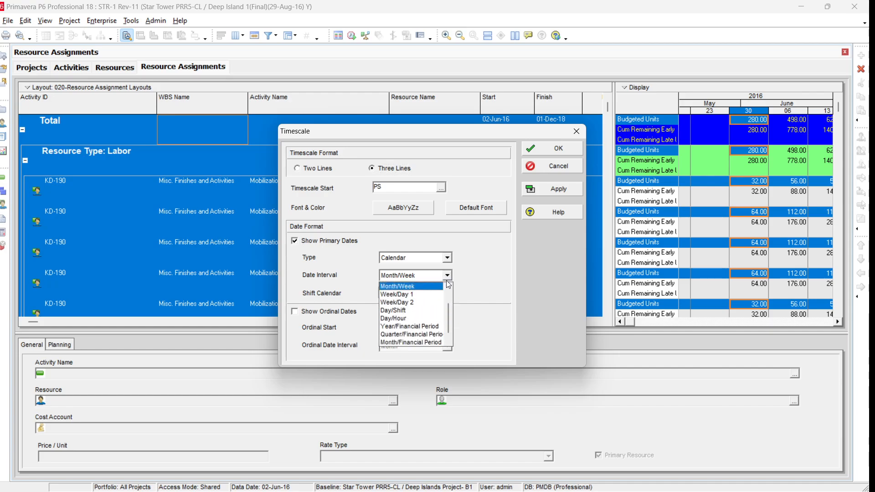
{"action": "left_click", "coordinate": [448, 286]}
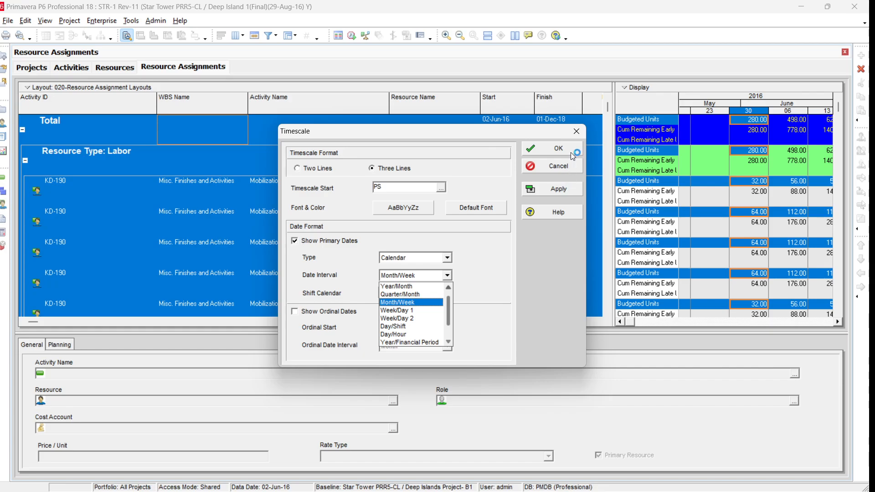
{"action": "left_click", "coordinate": [571, 166]}
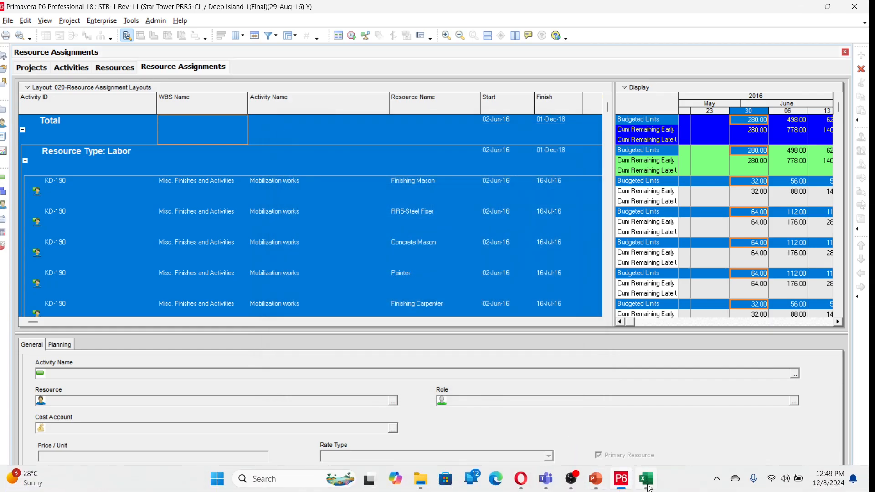
Switch back to the Excel workbook and rename Sheet1 as P6_Data
{"action": "left_click", "coordinate": [645, 479]}
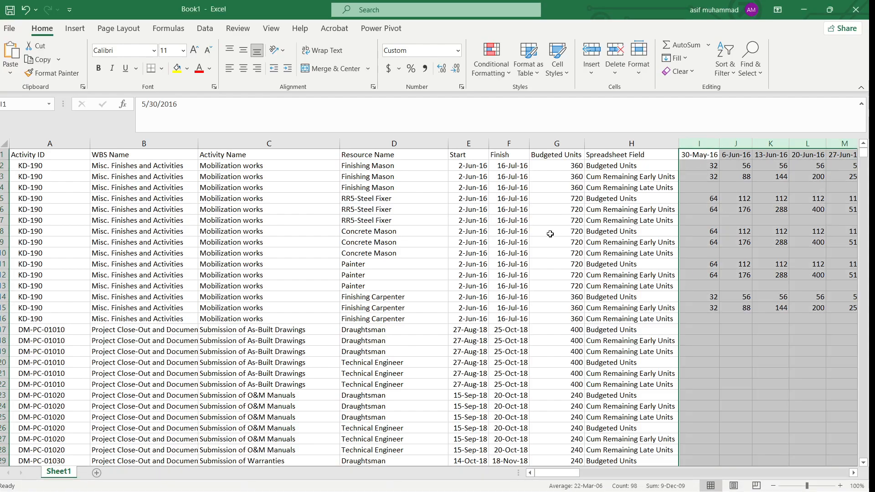
{"action": "left_click", "coordinate": [550, 235]}
{"action": "scroll", "coordinate": [118, 395], "scroll_direction": "down", "scroll_amount": 5}
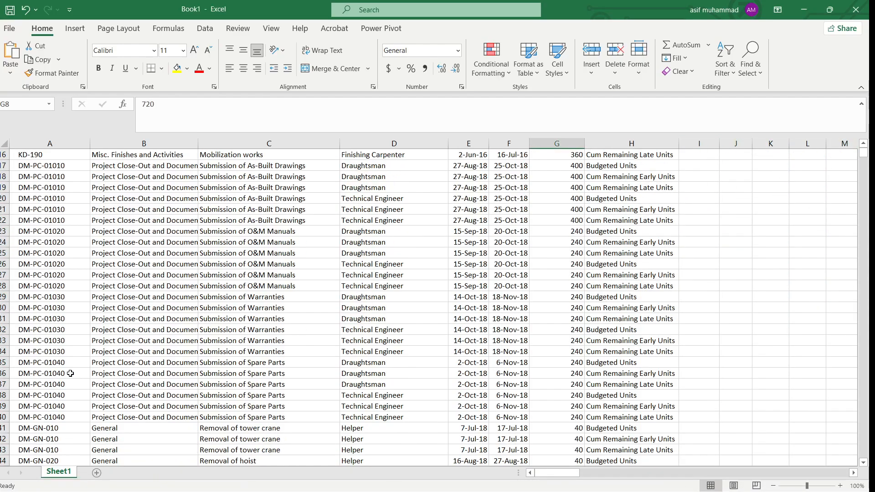
{"action": "double_click", "coordinate": [71, 472]}
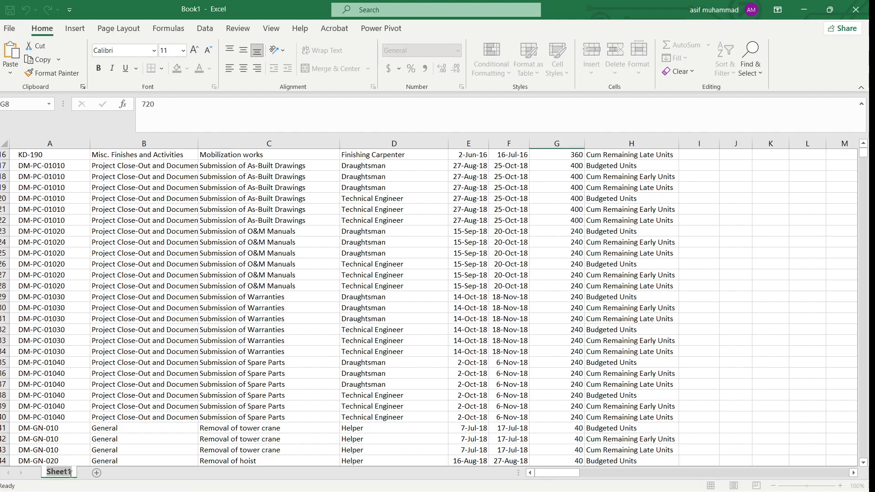
{"action": "key", "text": "BackSpace"}
{"action": "type", "text": "p"}
{"action": "key", "text": "BackSpace"}
{"action": "type", "text": "P6"}
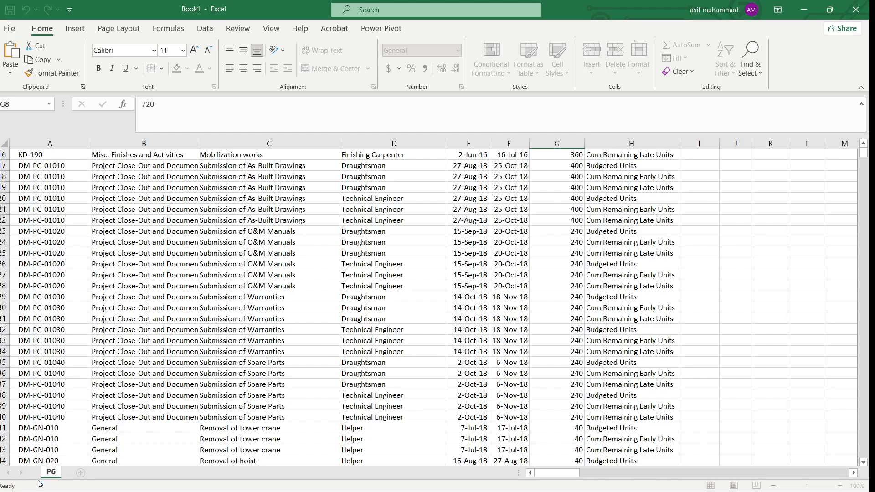
{"action": "type", "text": "_Data"}
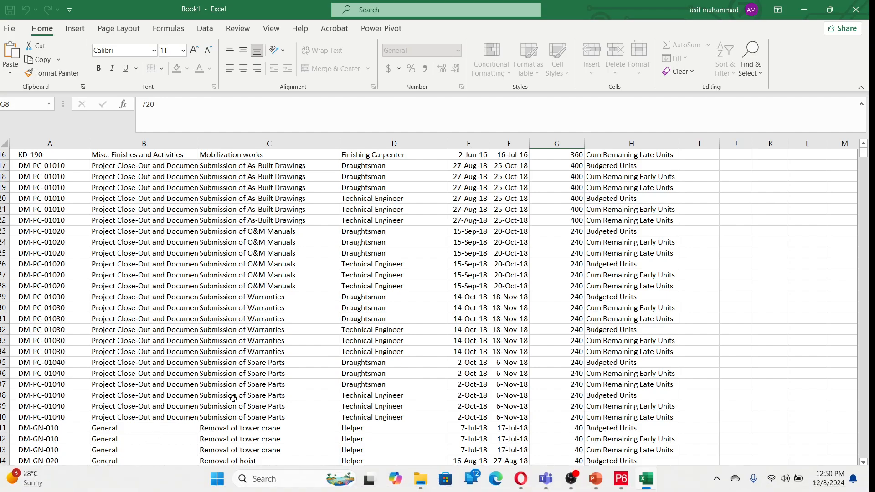
{"action": "left_click", "coordinate": [260, 365]}
Load the data range A1:EI20662 into Power Query as a table with headers, checking that the range reaches the last date column
{"action": "left_click", "coordinate": [205, 28]}
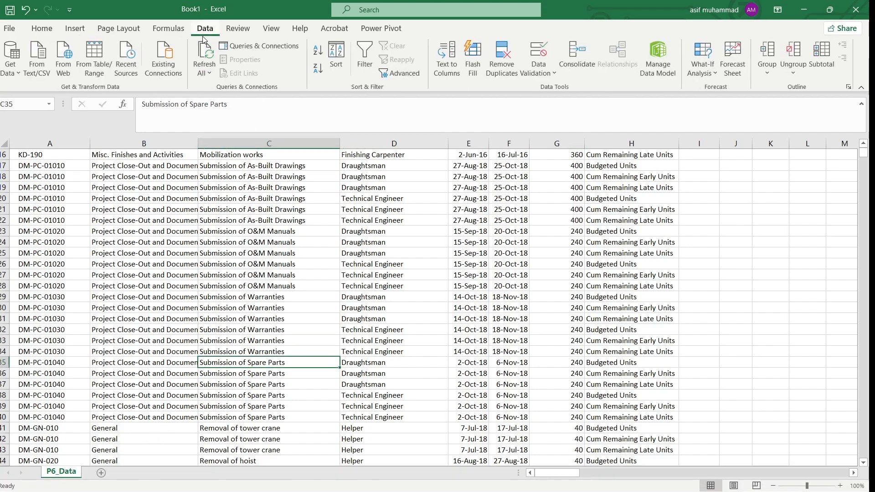
{"action": "left_click", "coordinate": [88, 65]}
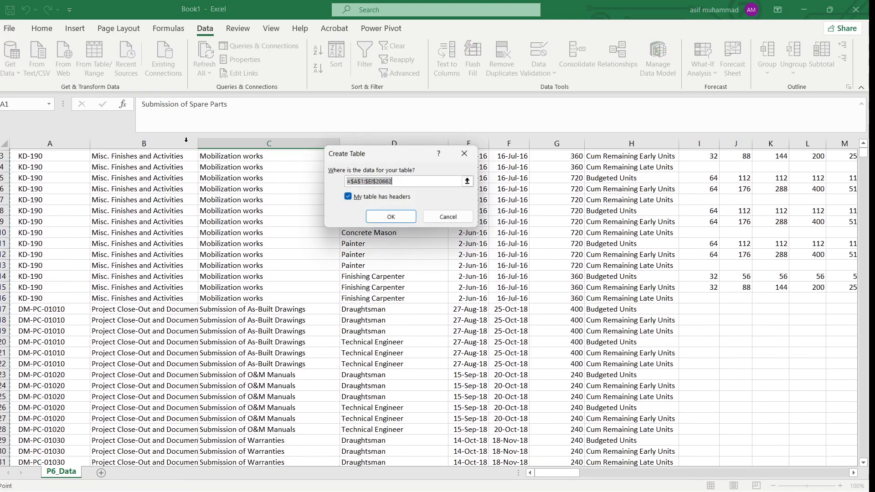
{"action": "left_click_drag", "start_coordinate": [556, 473], "coordinate": [826, 473]}
{"action": "scroll", "coordinate": [864, 347], "scroll_direction": "down", "scroll_amount": 4}
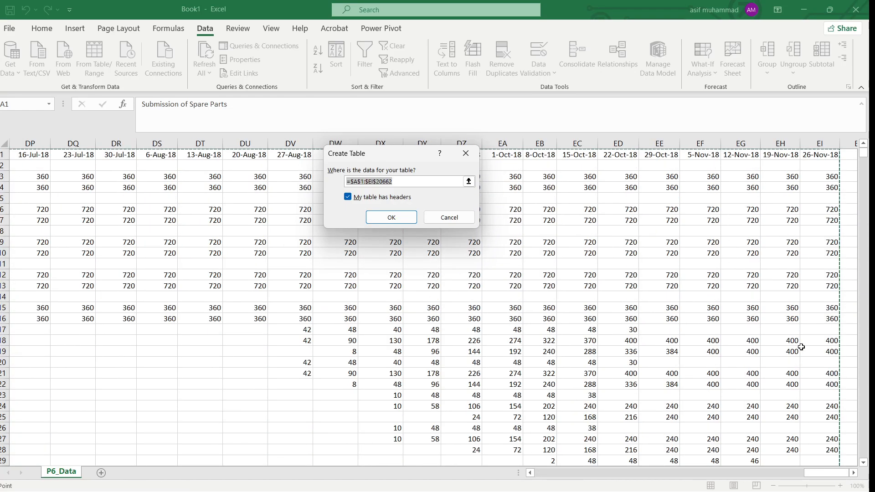
{"action": "scroll", "coordinate": [850, 329], "scroll_direction": "up", "scroll_amount": 4}
{"action": "left_click", "coordinate": [385, 218]}
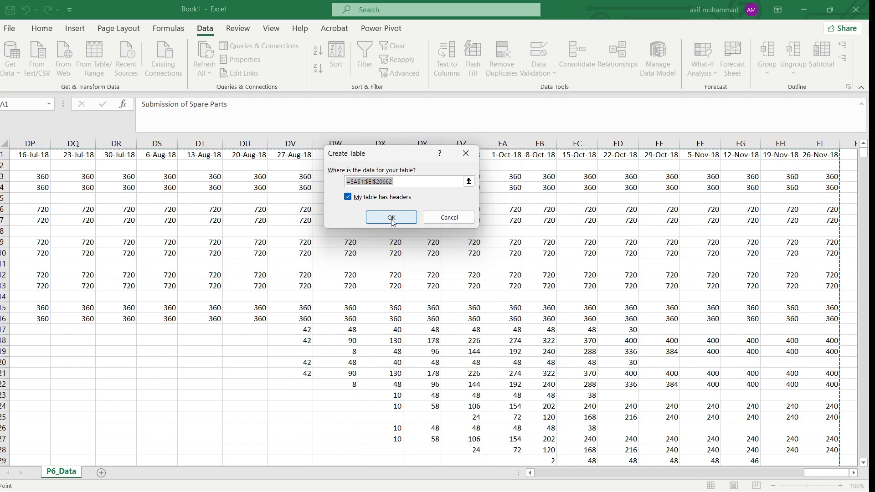
{"action": "left_click", "coordinate": [391, 217]}
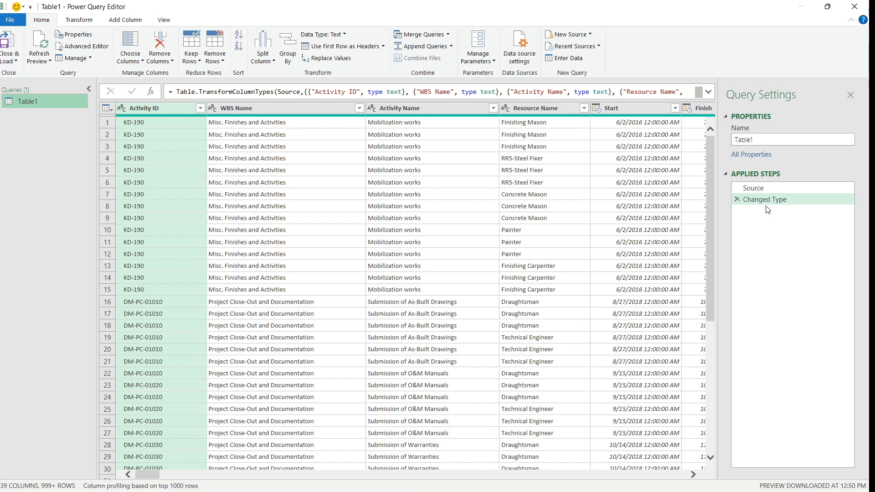
Rename the Table1 query as P6_DataPQ
{"action": "left_click", "coordinate": [770, 141]}
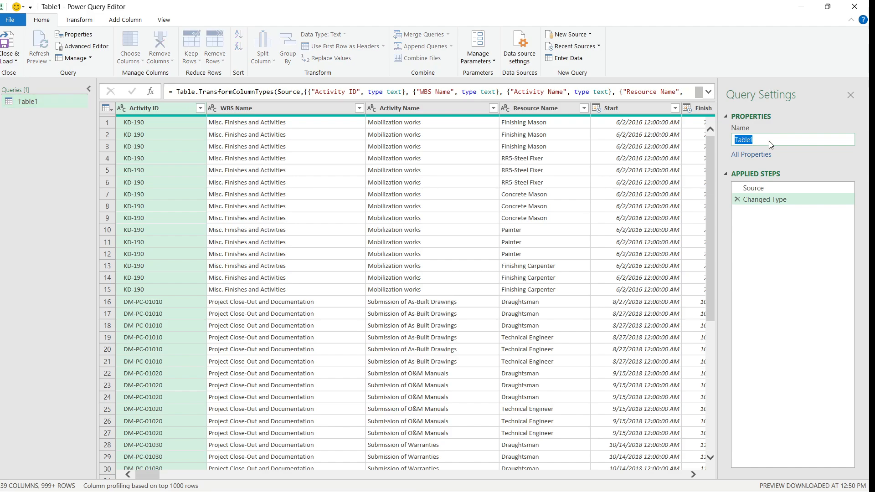
{"action": "type", "text": "P6_DataPQ"}
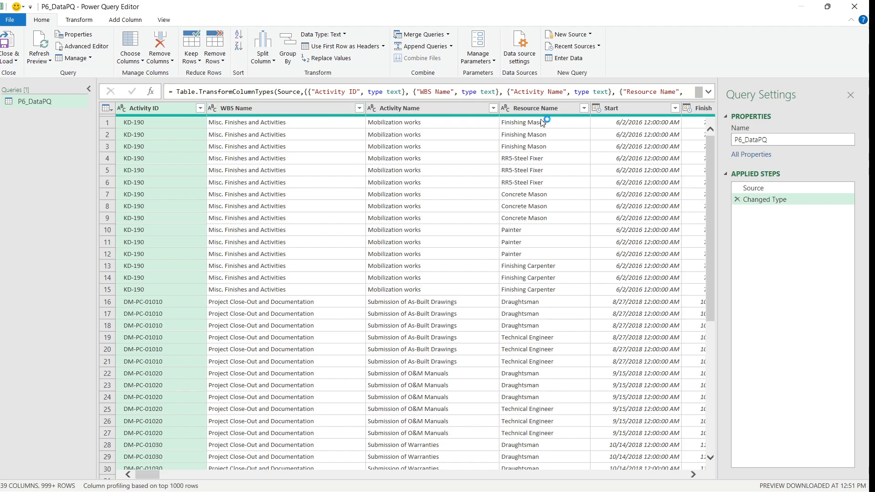
Change the data type of the Start and Finish columns to Date, replacing the current type conversion for each
{"action": "left_click", "coordinate": [598, 110]}
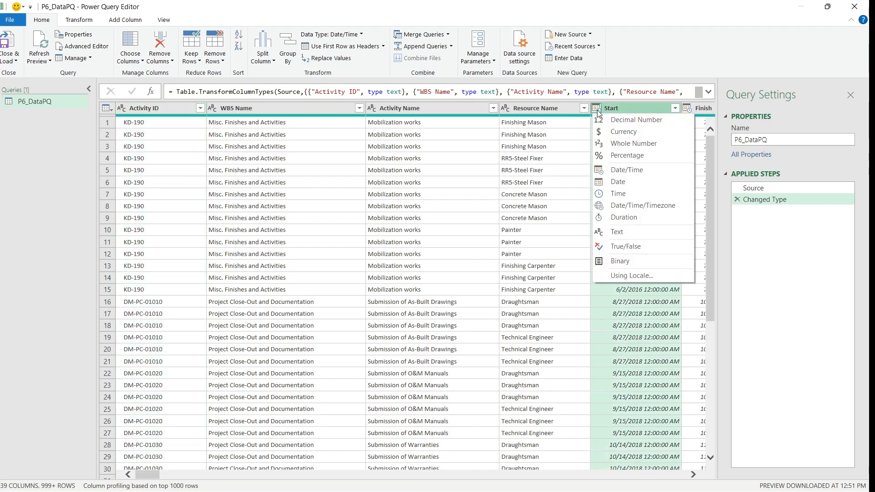
{"action": "left_click", "coordinate": [612, 182]}
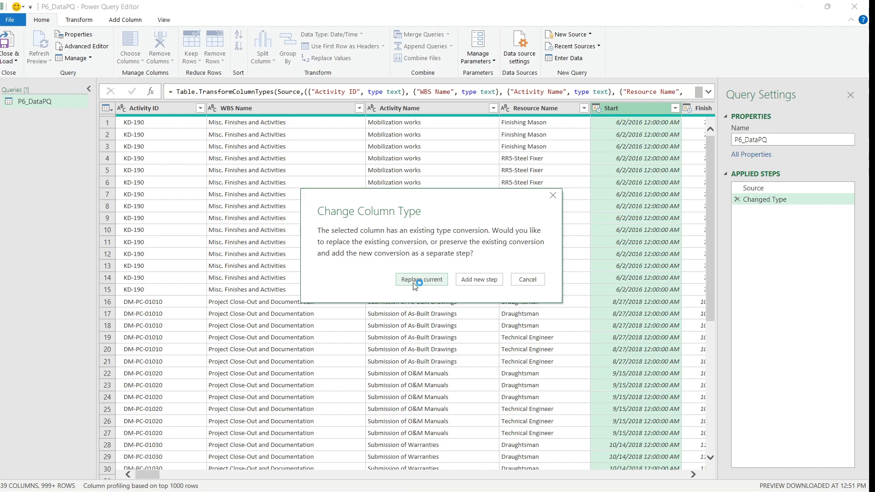
{"action": "left_click", "coordinate": [415, 285]}
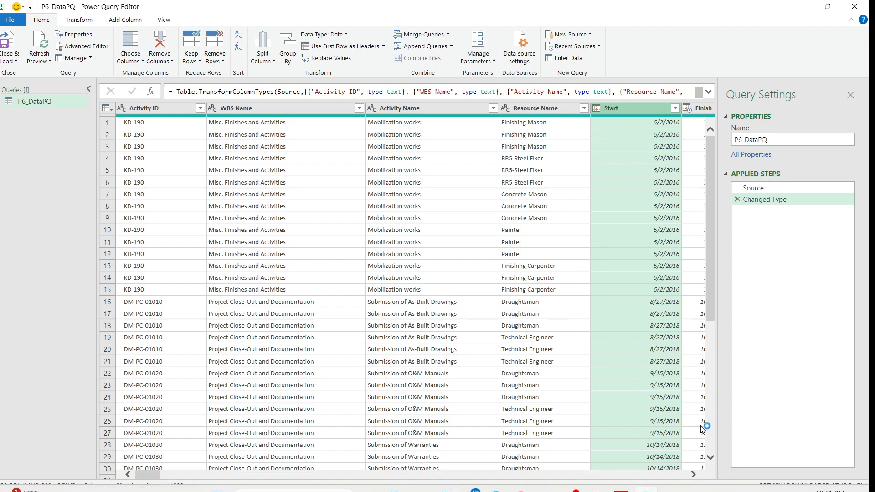
{"action": "left_click", "coordinate": [693, 474]}
{"action": "left_click", "coordinate": [693, 474]}
{"action": "left_click", "coordinate": [693, 474]}
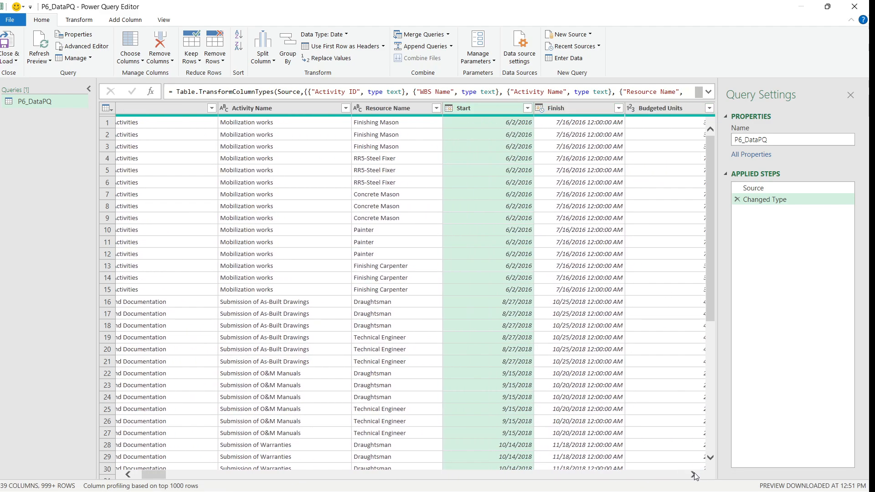
{"action": "left_click", "coordinate": [540, 108]}
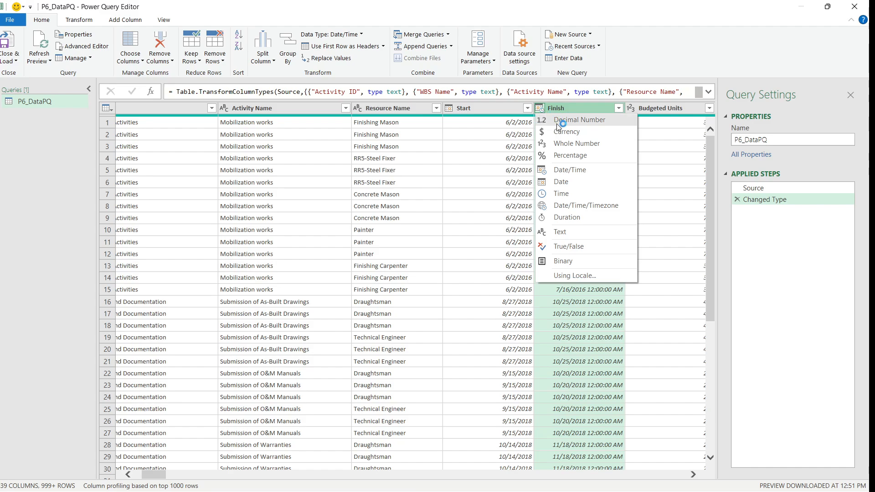
{"action": "left_click", "coordinate": [573, 183]}
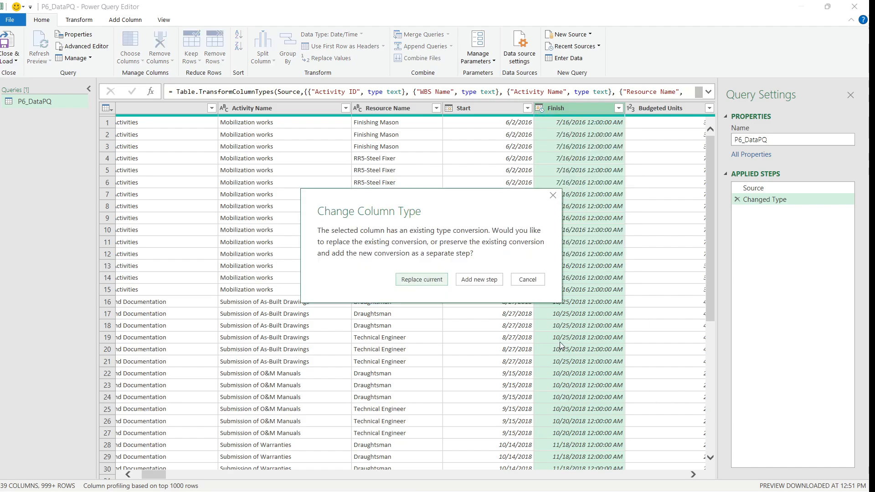
{"action": "left_click", "coordinate": [427, 279]}
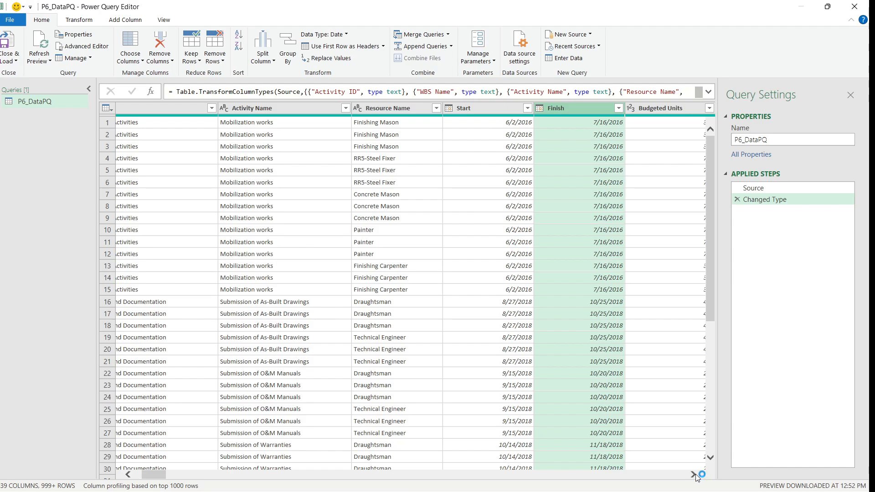
Examine the Budgeted Units, Spreadsheet Field and weekly date columns from 30-May-16 onward, and return to the first column
{"action": "left_click", "coordinate": [693, 475]}
{"action": "left_click", "coordinate": [694, 474]}
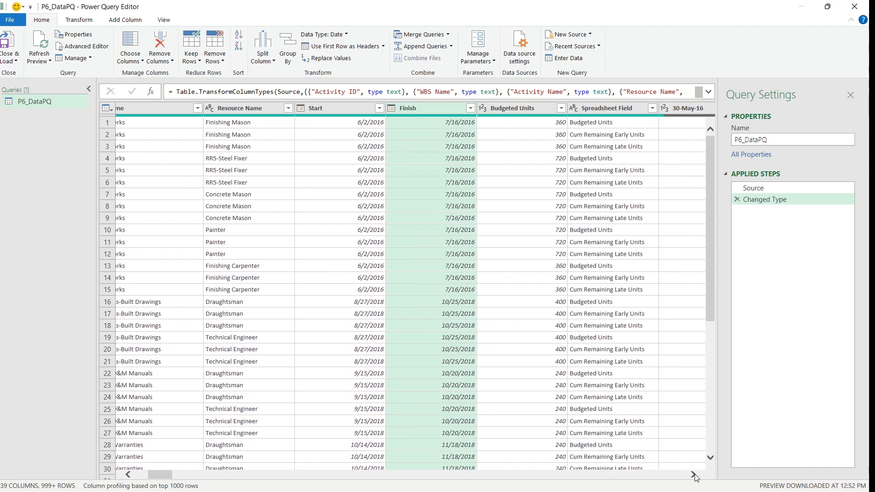
{"action": "left_click", "coordinate": [693, 475]}
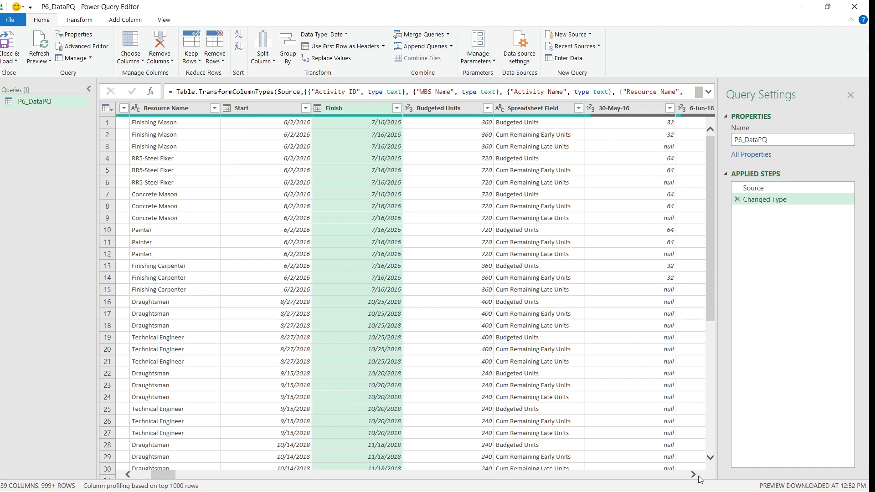
{"action": "left_click", "coordinate": [694, 474]}
{"action": "left_click", "coordinate": [693, 474]}
{"action": "left_click", "coordinate": [693, 474]}
{"action": "left_click", "coordinate": [693, 475]}
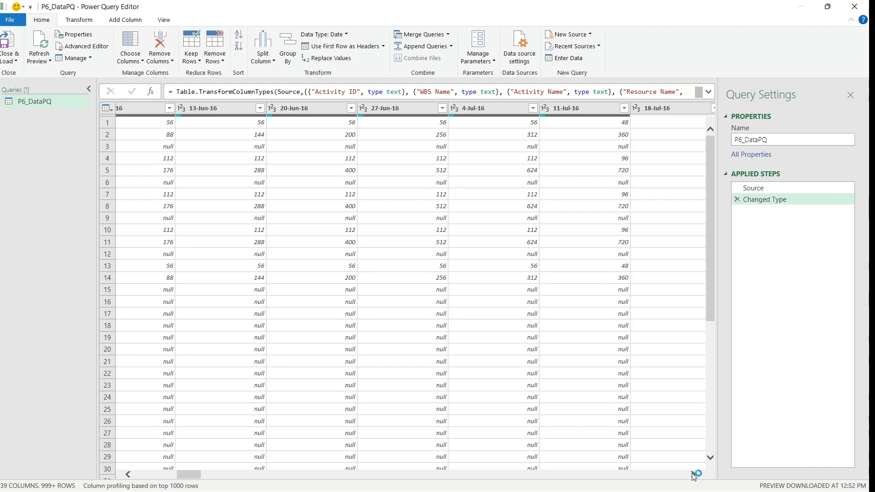
{"action": "left_click_drag", "start_coordinate": [194, 473], "coordinate": [130, 463]}
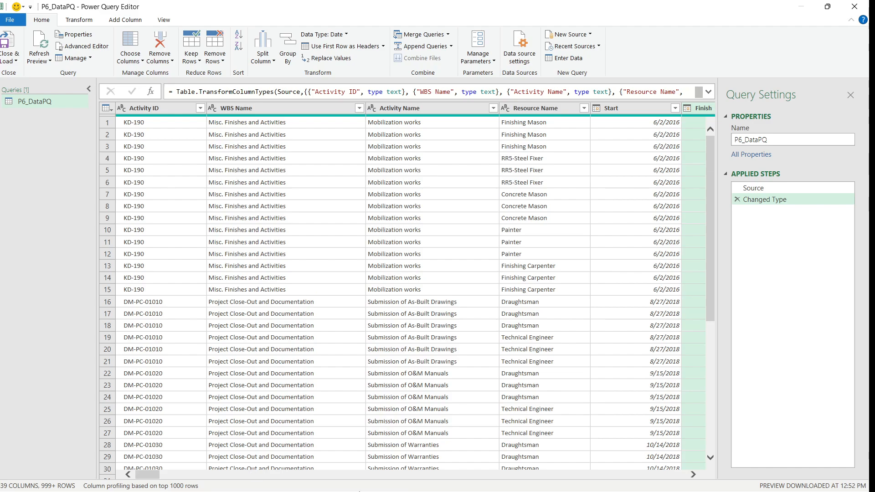
{"action": "left_click", "coordinate": [695, 477]}
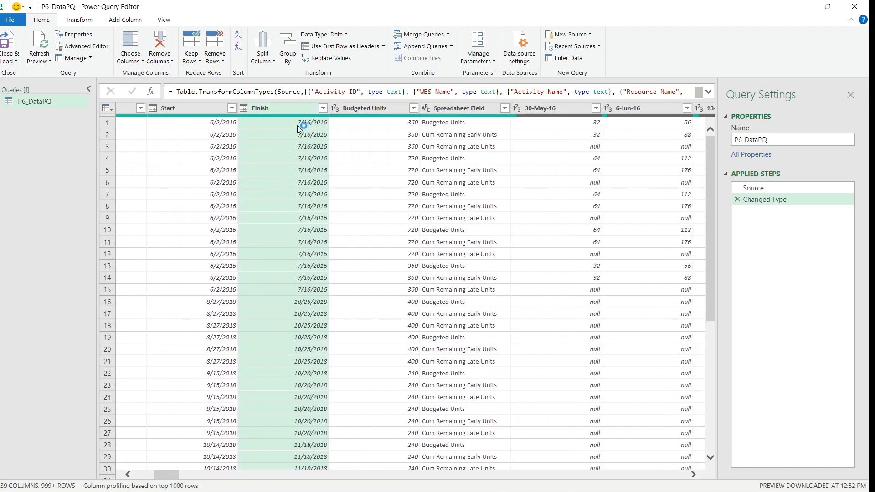
{"action": "left_click", "coordinate": [575, 111]}
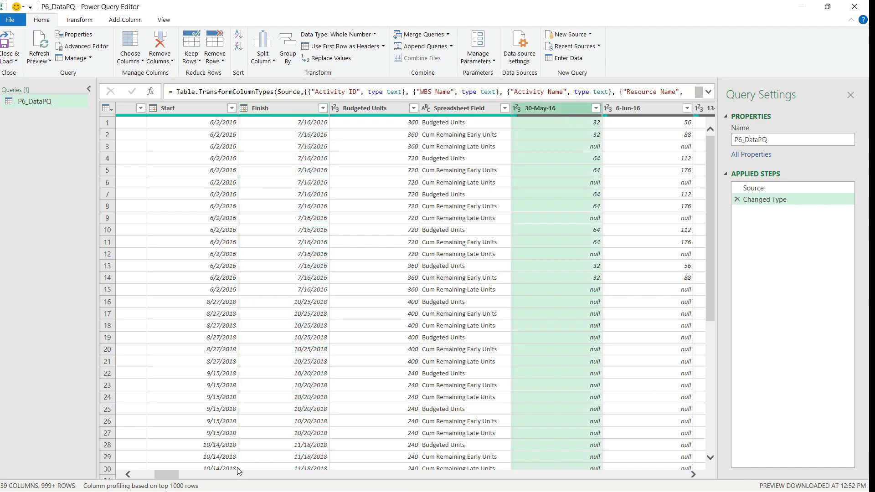
{"action": "left_click_drag", "start_coordinate": [165, 475], "coordinate": [703, 485]}
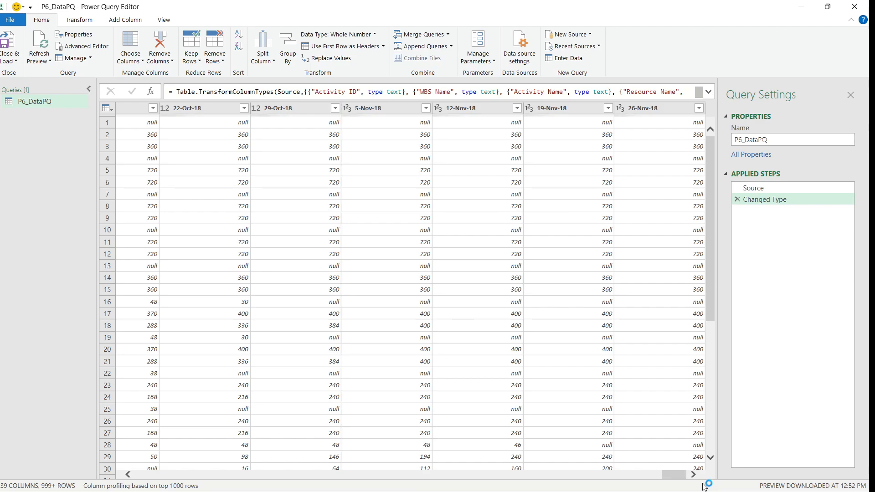
{"action": "left_click", "coordinate": [666, 108], "text": "shift"}
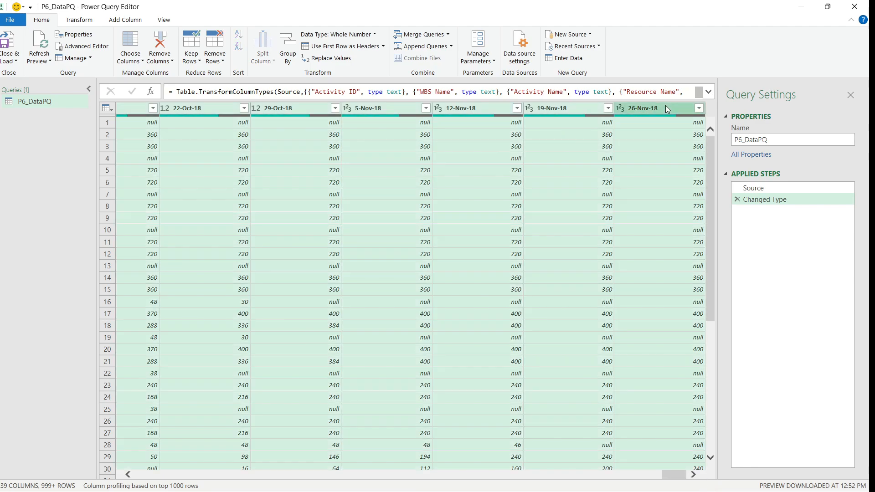
Select the columns from Activity ID through Spreadsheet Field and review the available unpivot options
{"action": "left_click_drag", "start_coordinate": [669, 476], "coordinate": [109, 474]}
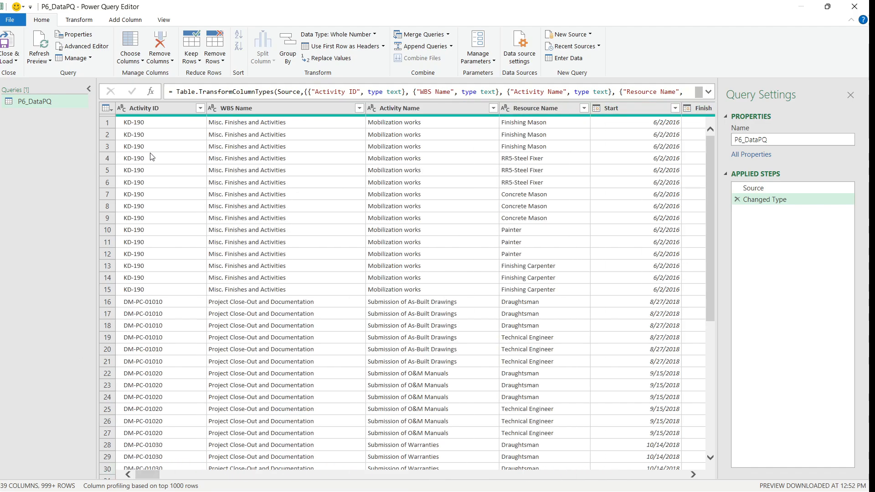
{"action": "left_click", "coordinate": [151, 110]}
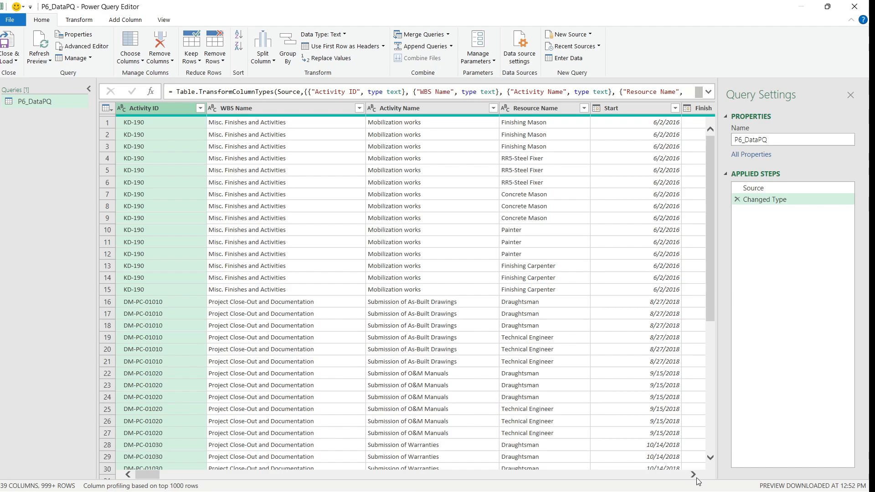
{"action": "left_click", "coordinate": [693, 475]}
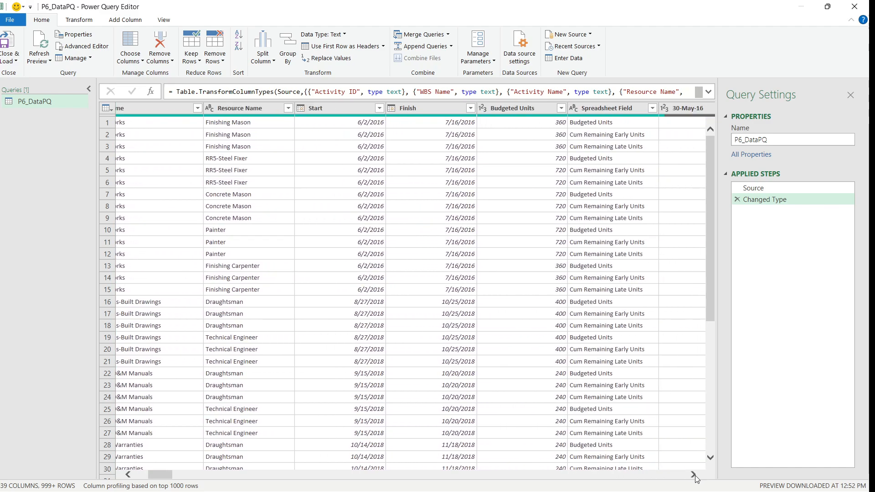
{"action": "left_click", "coordinate": [693, 475]}
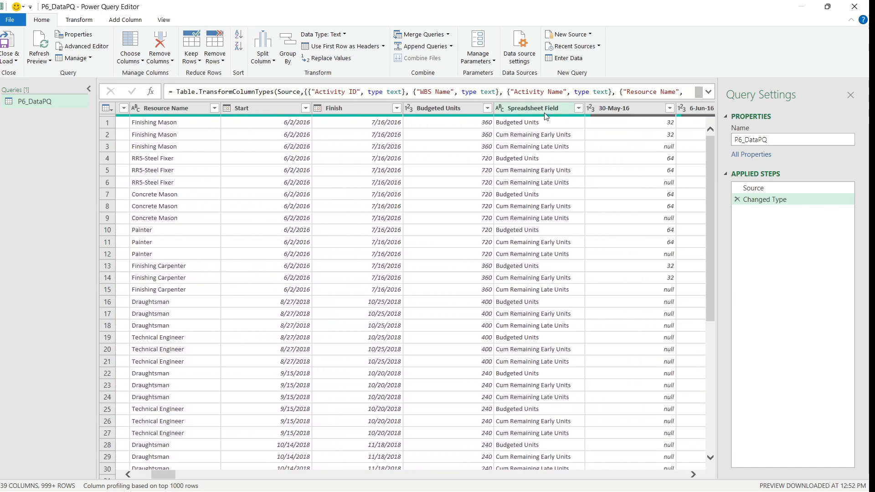
{"action": "left_click", "coordinate": [546, 114], "text": "shift"}
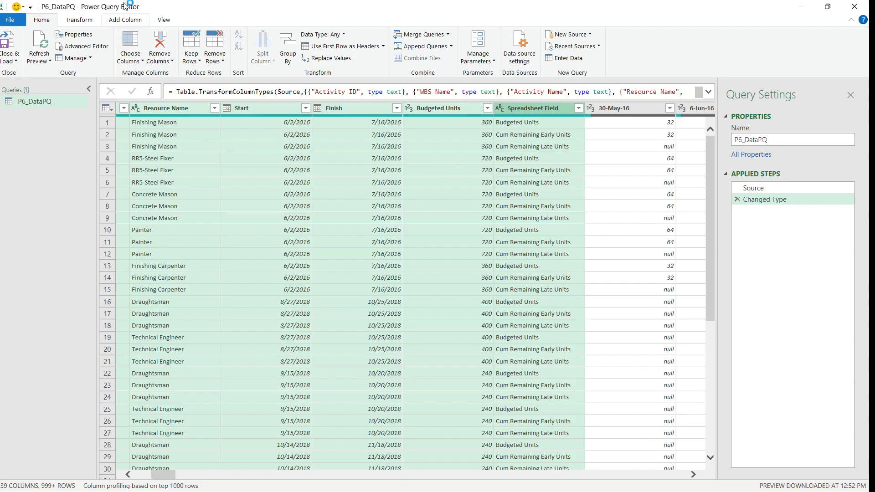
{"action": "left_click", "coordinate": [84, 21]}
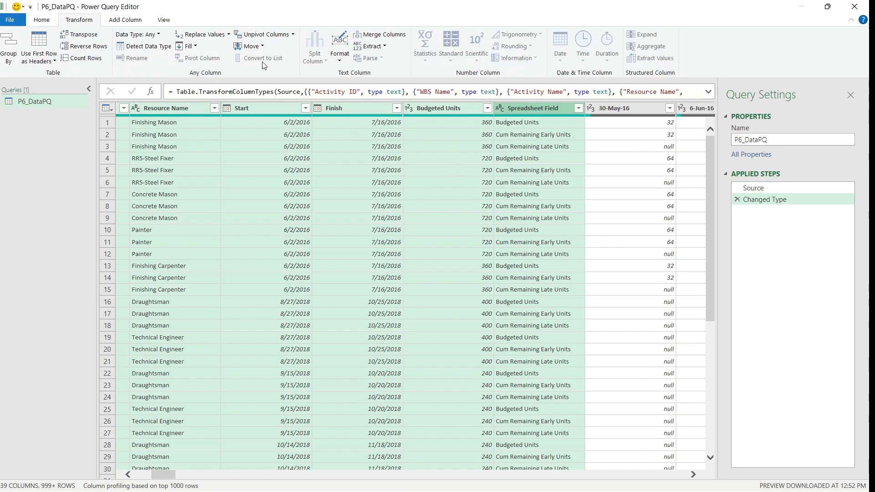
{"action": "left_click", "coordinate": [293, 35]}
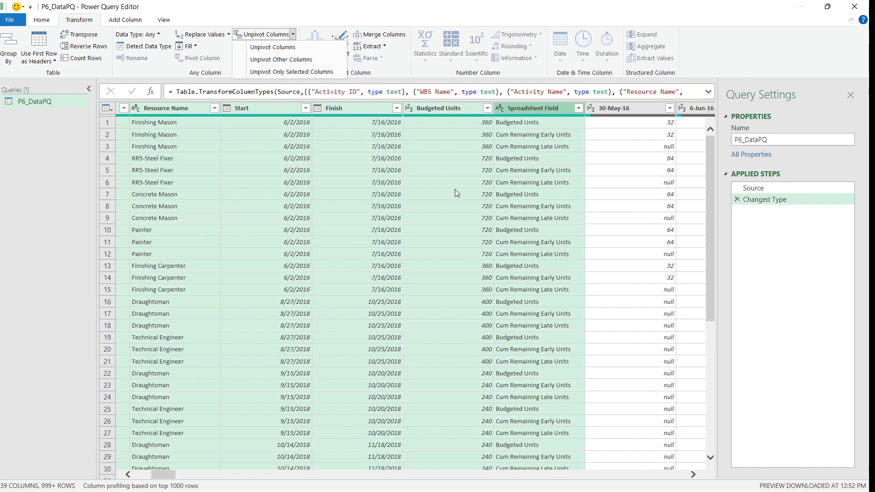
{"action": "right_click", "coordinate": [467, 210]}
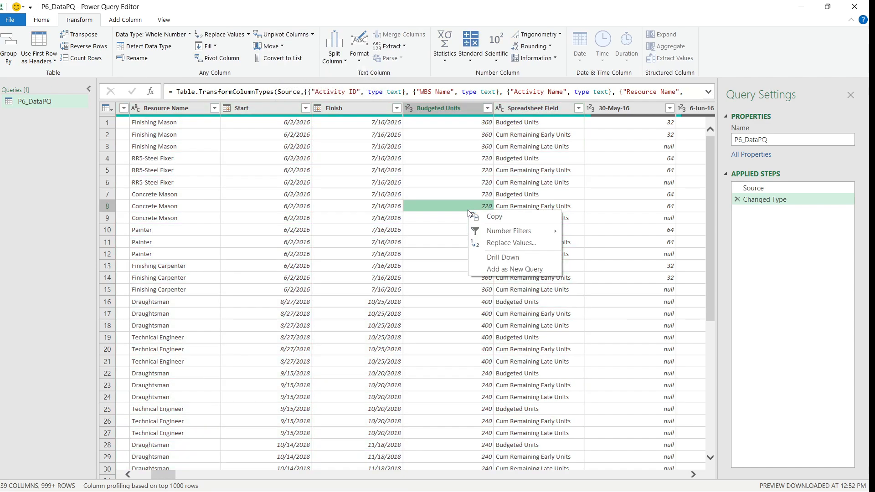
Select the columns from Activity ID through Spreadsheet Field again and unpivot all other columns
{"action": "mouse_move", "coordinate": [155, 474]}
{"action": "left_mouse_down"}
{"action": "mouse_move", "coordinate": [127, 461]}
{"action": "mouse_move", "coordinate": [162, 476]}
{"action": "left_mouse_up"}
{"action": "left_click", "coordinate": [167, 108]}
{"action": "left_click", "coordinate": [542, 110]}
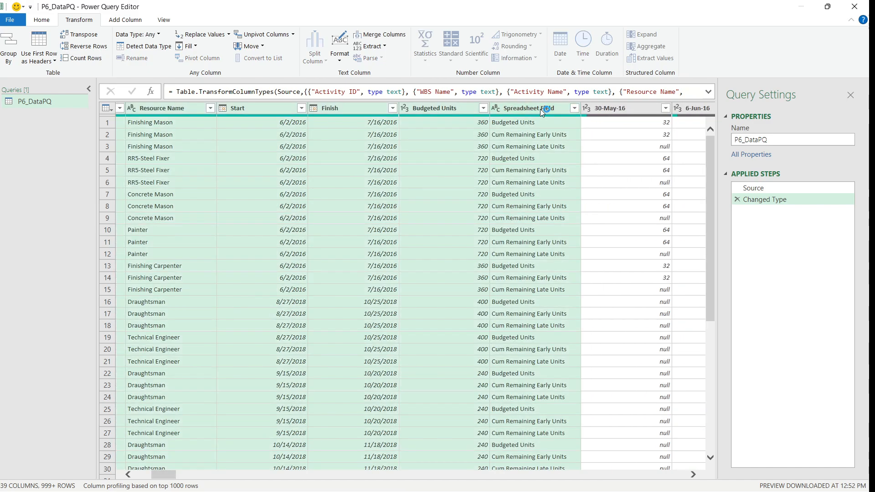
{"action": "right_click", "coordinate": [542, 111]}
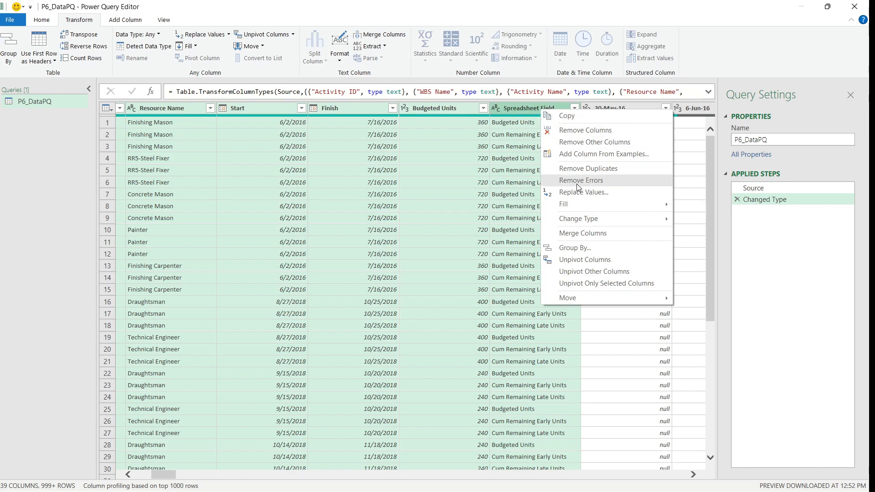
{"action": "left_click", "coordinate": [588, 273]}
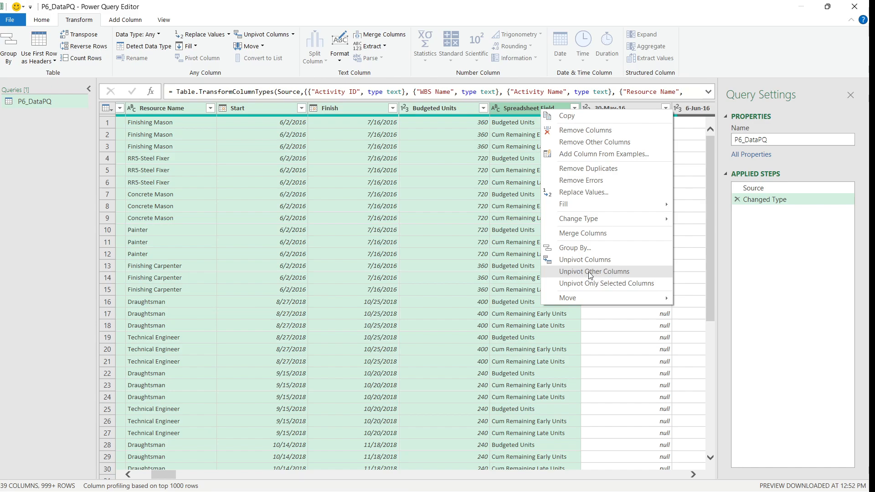
{"action": "left_click", "coordinate": [92, 23]}
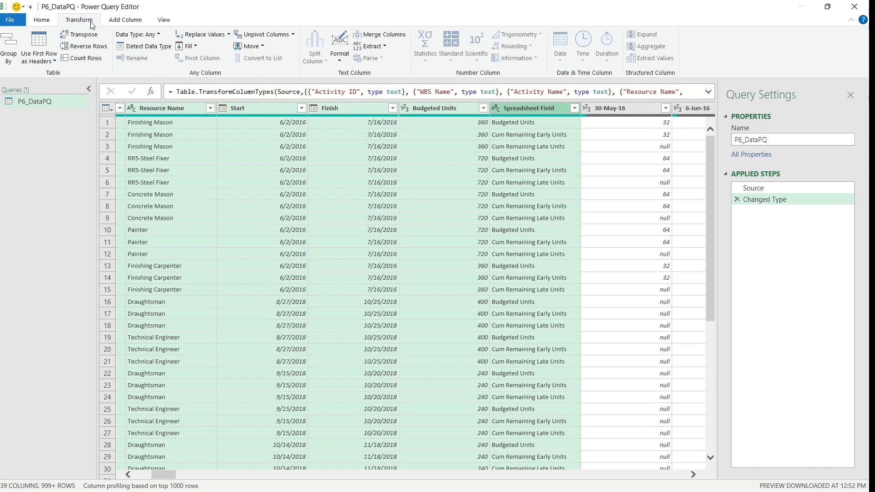
{"action": "left_click", "coordinate": [292, 35]}
{"action": "left_click", "coordinate": [296, 60]}
{"action": "right_click", "coordinate": [545, 109]}
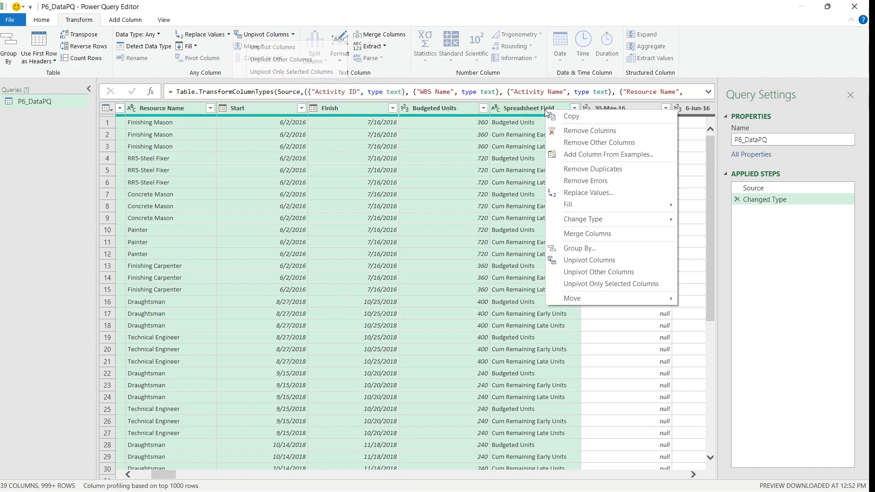
{"action": "left_click", "coordinate": [583, 273]}
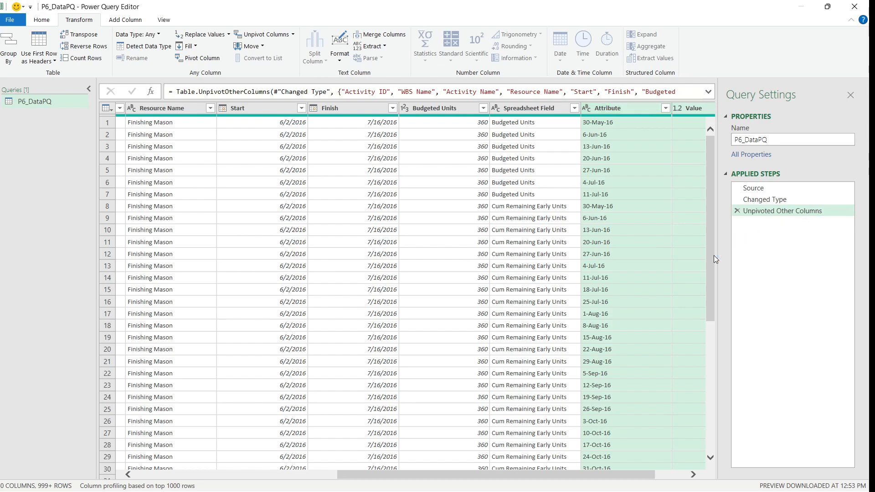
Change the data type of the unpivoted Attribute column to Date
{"action": "left_click", "coordinate": [691, 472]}
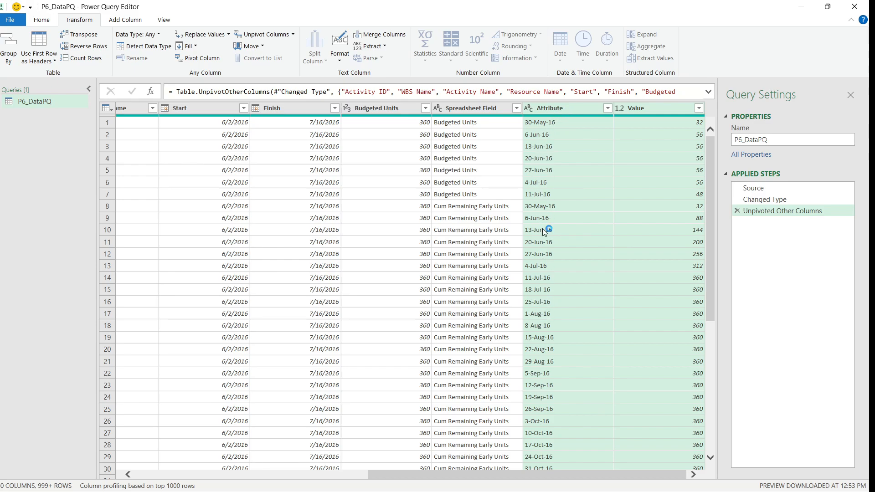
{"action": "left_click", "coordinate": [530, 109]}
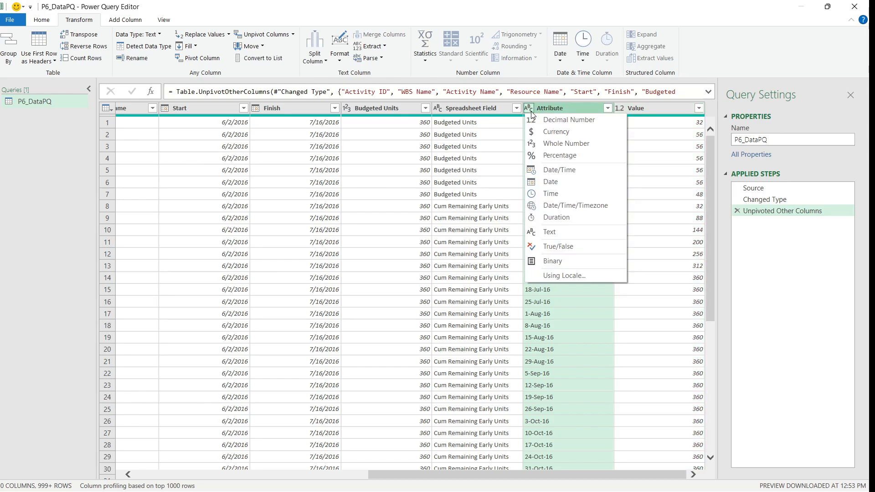
{"action": "left_click", "coordinate": [549, 183]}
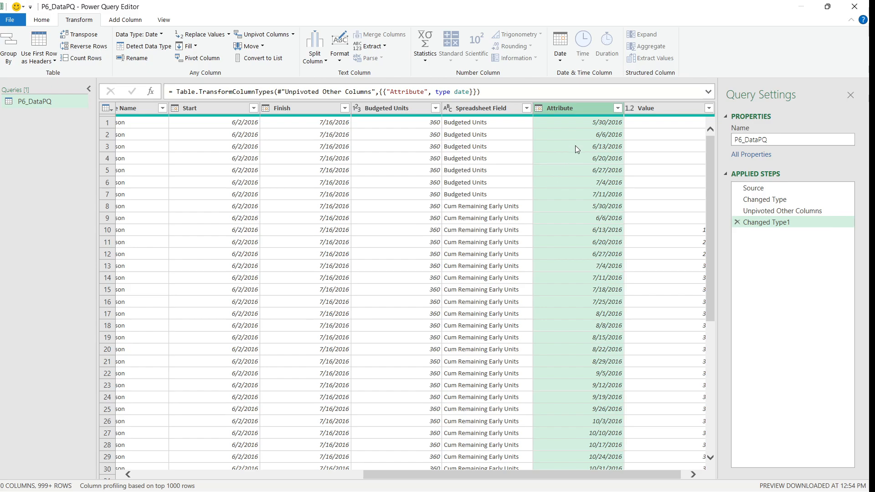
Rename the unpivoted Attribute column as Date_PQ
{"action": "double_click", "coordinate": [580, 111]}
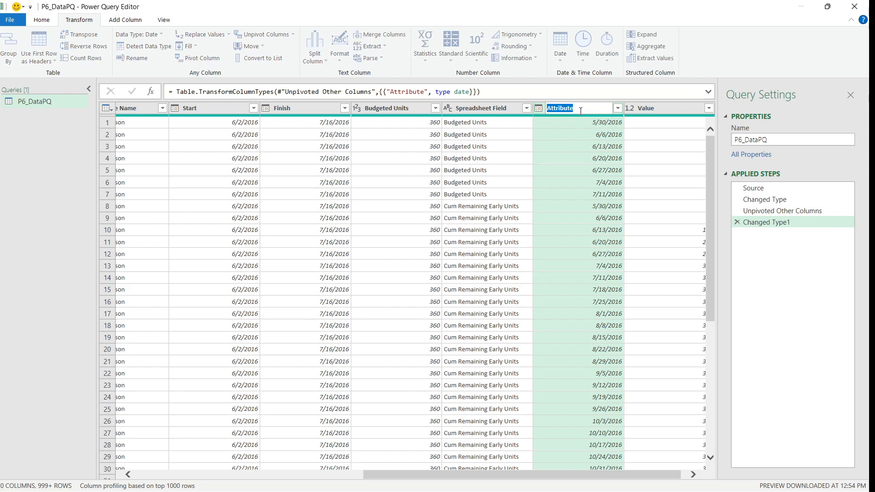
{"action": "type", "text": "Date_PQ"}
{"action": "left_click", "coordinate": [237, 190]}
Rename the unpivoted Value column as BU_PQ
{"action": "left_click", "coordinate": [693, 475]}
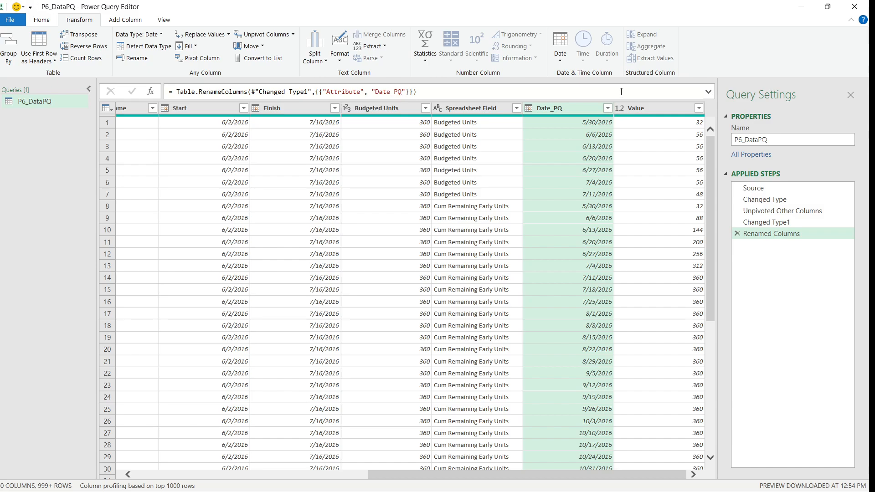
{"action": "left_click", "coordinate": [620, 110]}
{"action": "left_click", "coordinate": [677, 110]}
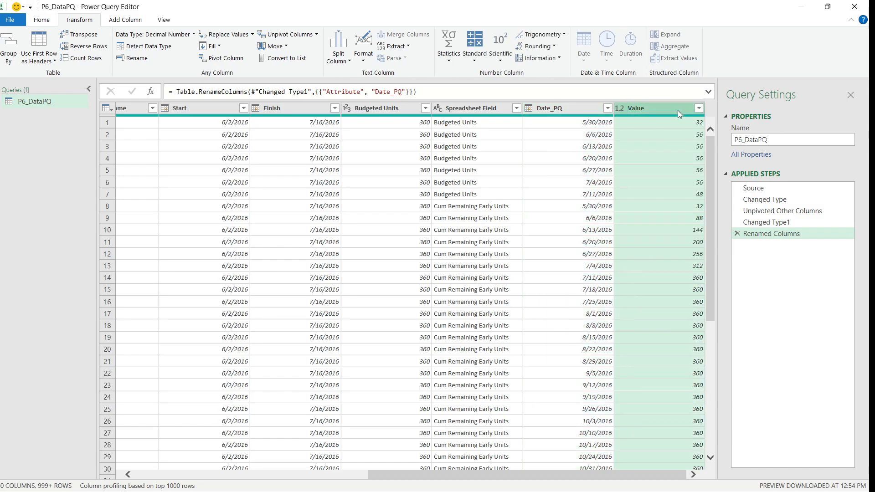
{"action": "double_click", "coordinate": [678, 111]}
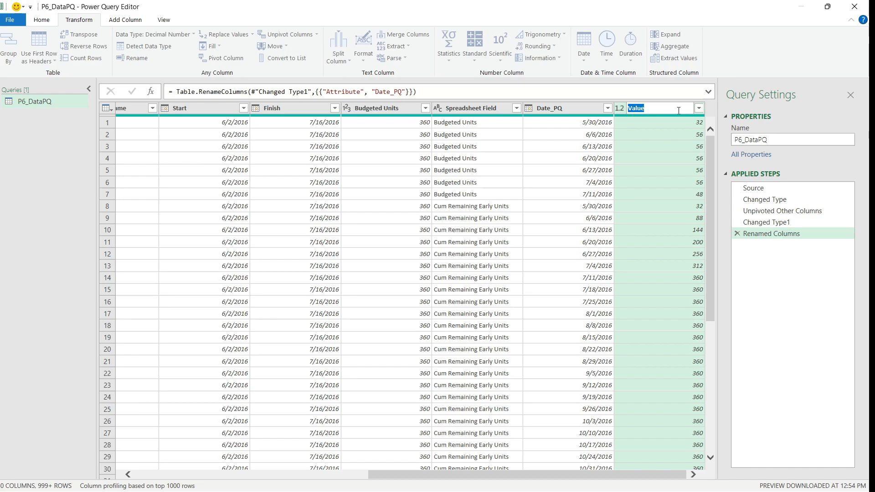
{"action": "type", "text": "PQ"}
{"action": "key", "text": "Return"}
Close and load the P6_DataPQ query as a connection only, adding its data to the Data Model
{"action": "left_click_drag", "start_coordinate": [662, 475], "coordinate": [357, 477]}
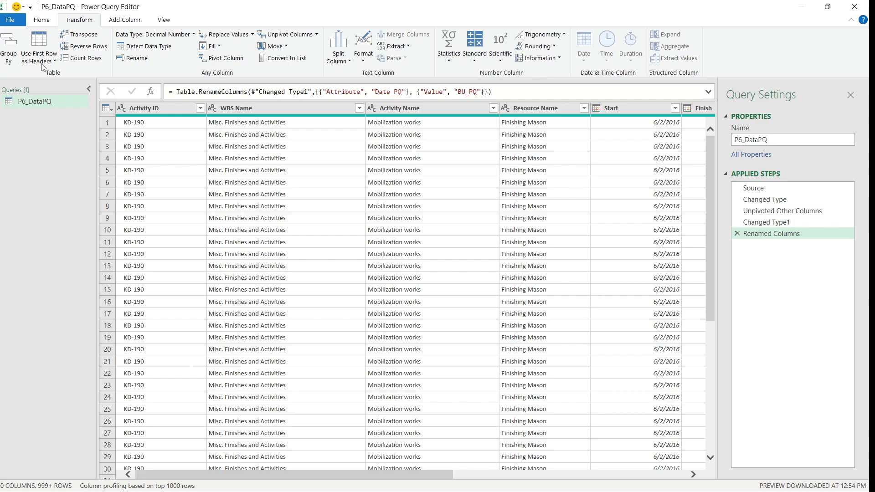
{"action": "left_click", "coordinate": [44, 21]}
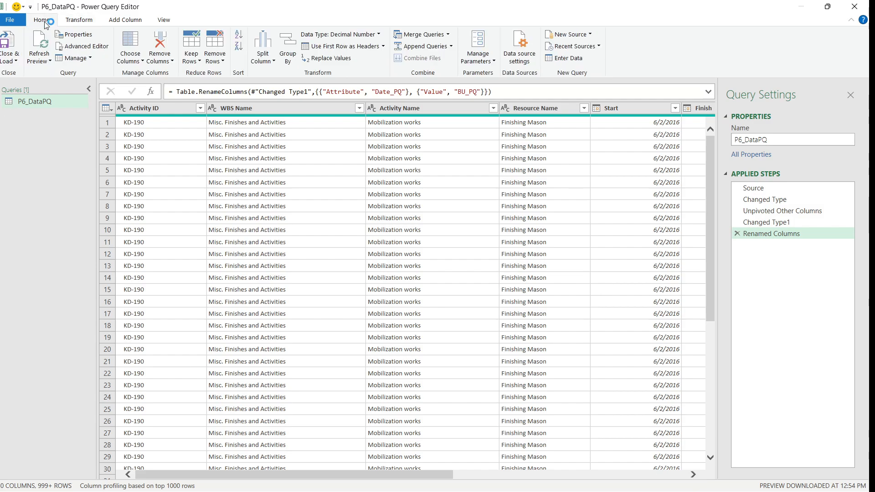
{"action": "left_click", "coordinate": [17, 63]}
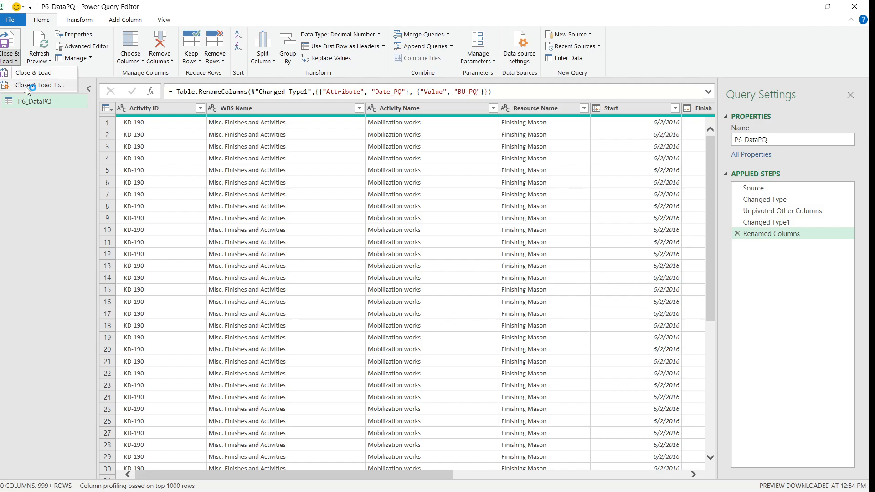
{"action": "left_click", "coordinate": [48, 85]}
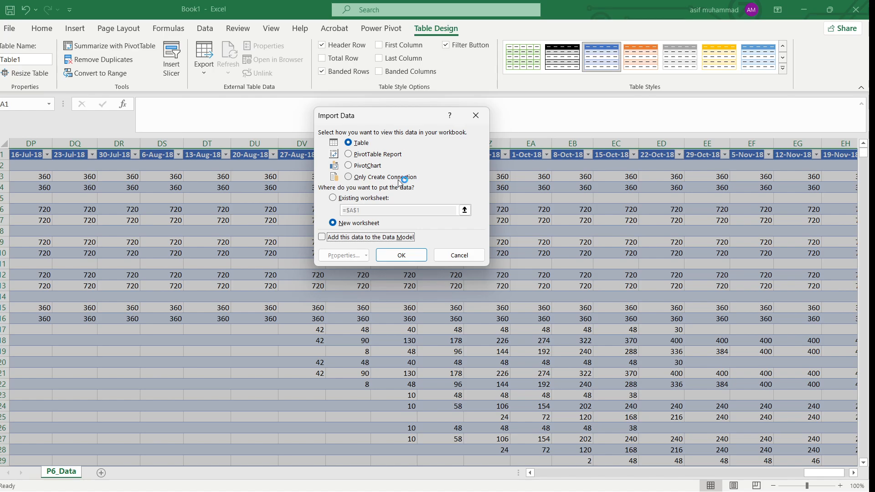
{"action": "left_click", "coordinate": [399, 179]}
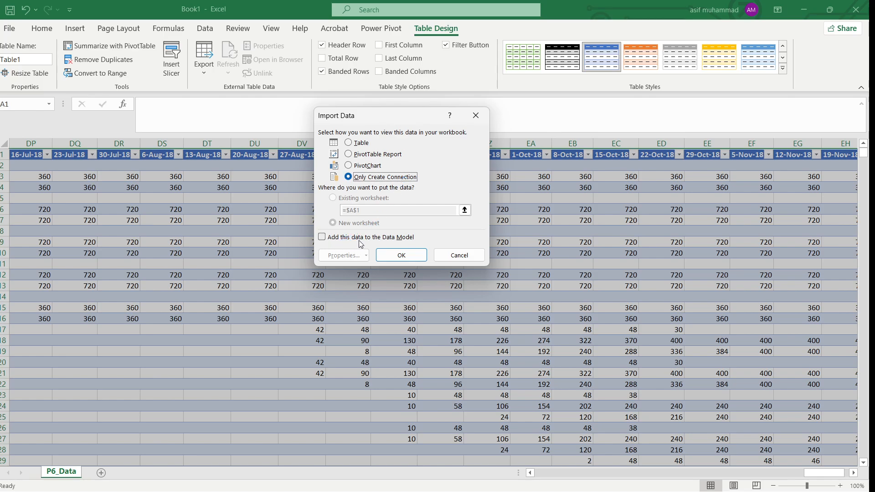
{"action": "left_click", "coordinate": [323, 239]}
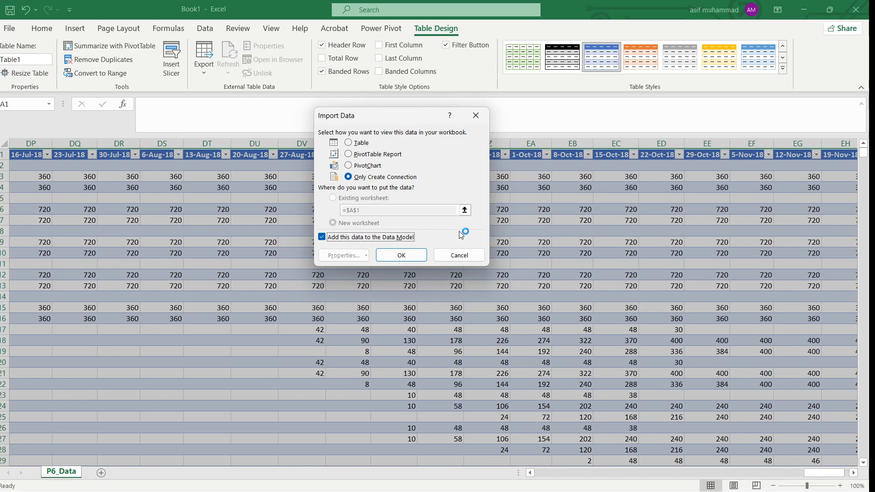
{"action": "left_click", "coordinate": [401, 256]}
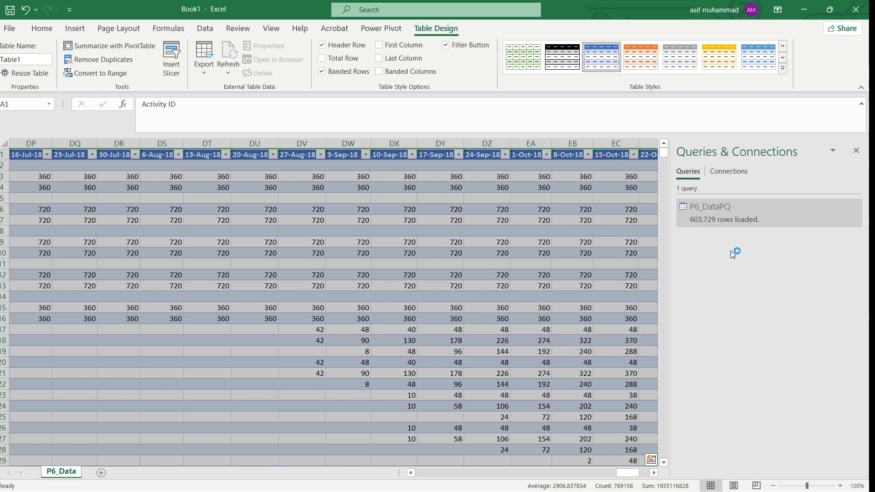
Return to the first columns of the P6_Data sheet and open the workbook's Data Model in Power Pivot
{"action": "left_click", "coordinate": [581, 251]}
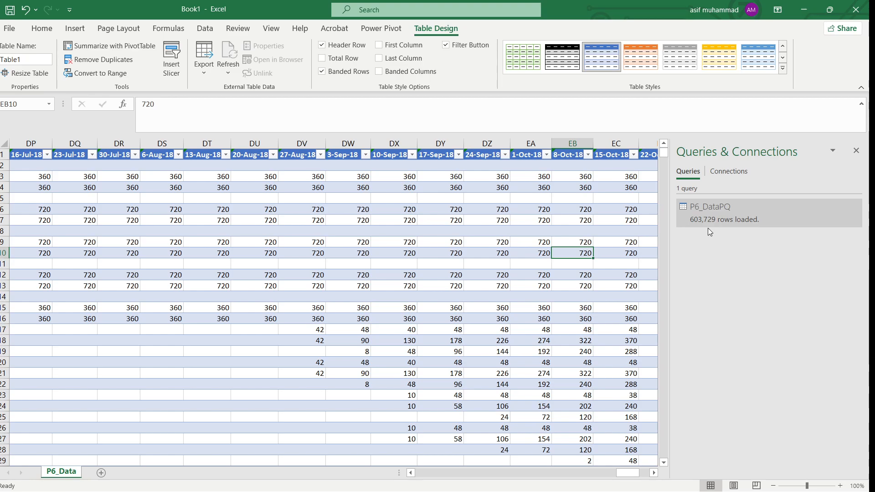
{"action": "left_click", "coordinate": [397, 273]}
{"action": "left_click_drag", "start_coordinate": [639, 477], "coordinate": [419, 458]}
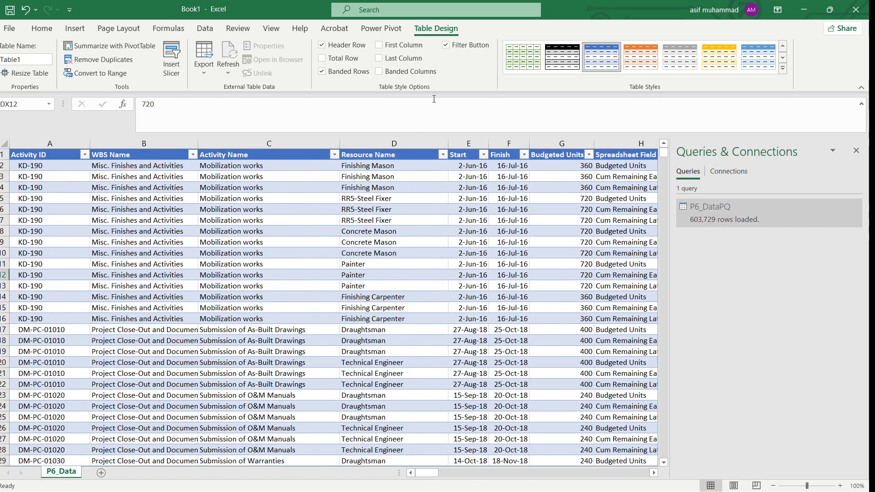
{"action": "left_click", "coordinate": [209, 30]}
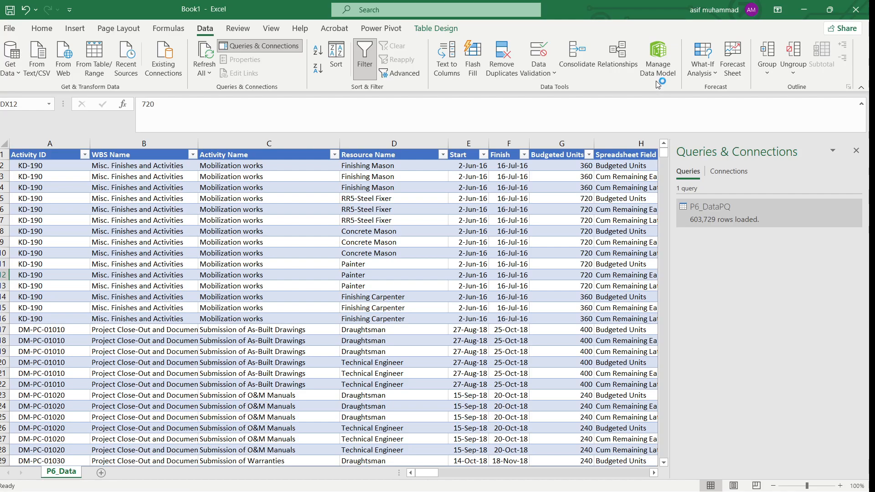
{"action": "left_click", "coordinate": [666, 67]}
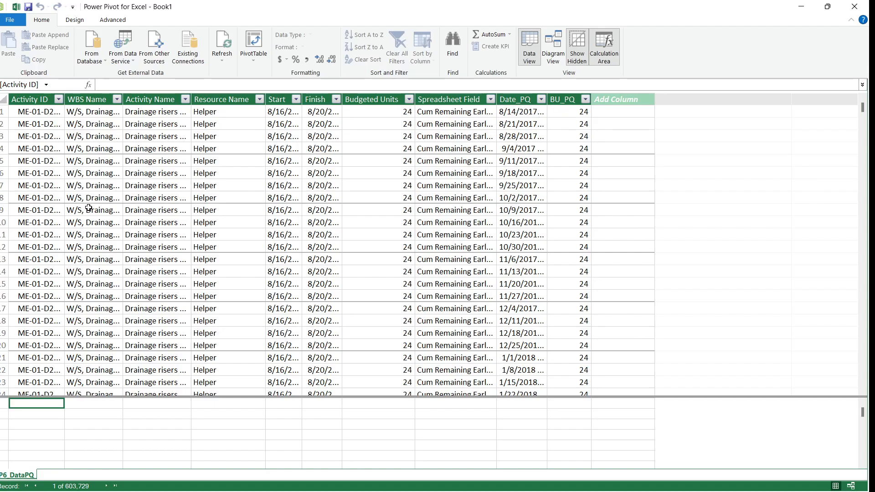
Check which unit types the Spreadsheet Field column of P6_DataPQ holds, keeping all of them included
{"action": "left_click", "coordinate": [490, 99]}
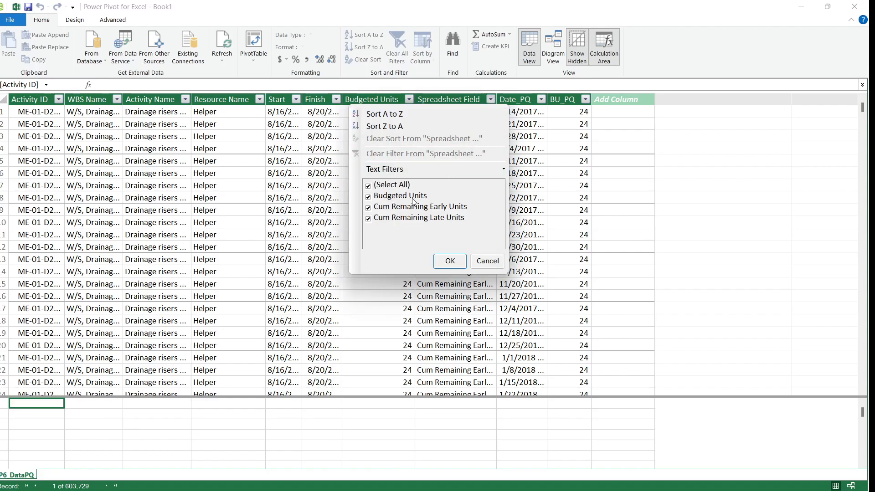
{"action": "left_click", "coordinate": [445, 267]}
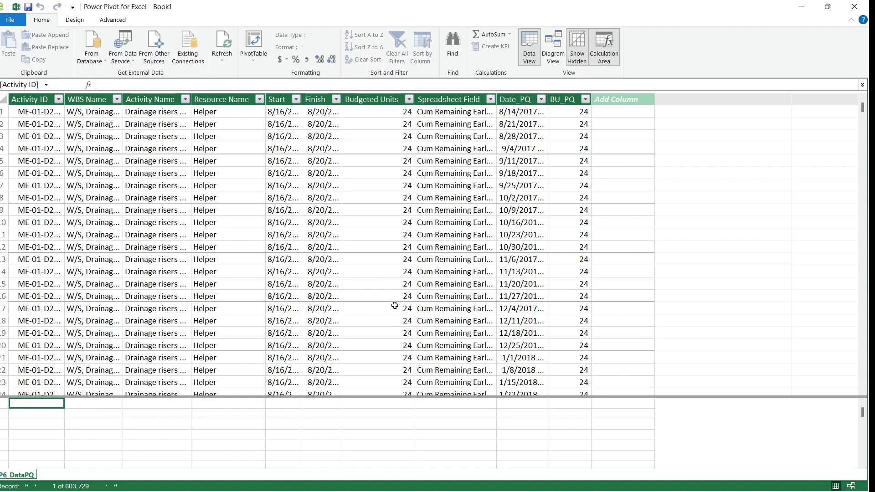
{"action": "left_click", "coordinate": [178, 425]}
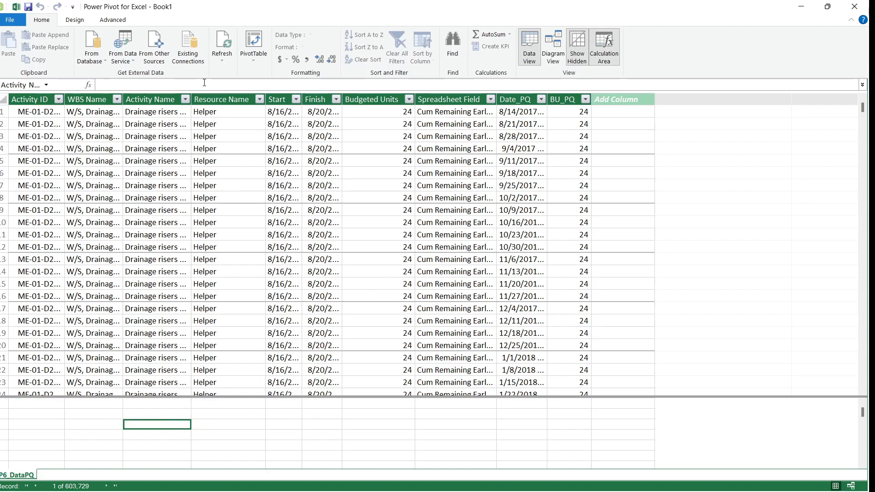
Create a new date table in the Data Model and check its Day Of Week column
{"action": "left_click", "coordinate": [75, 20]}
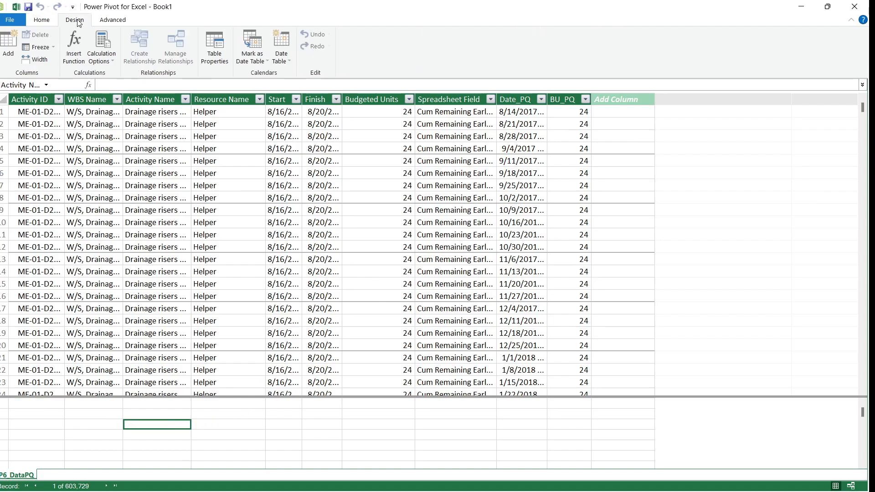
{"action": "left_click", "coordinate": [288, 61]}
{"action": "left_click", "coordinate": [290, 73]}
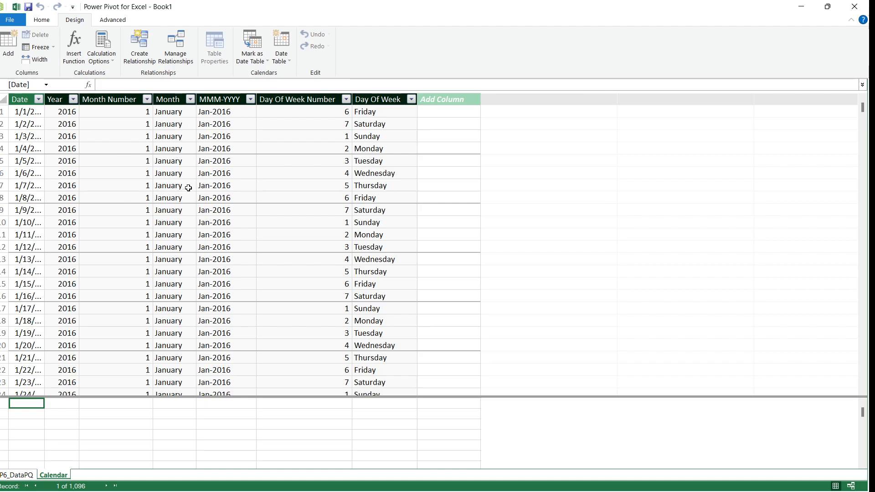
{"action": "left_click", "coordinate": [400, 224]}
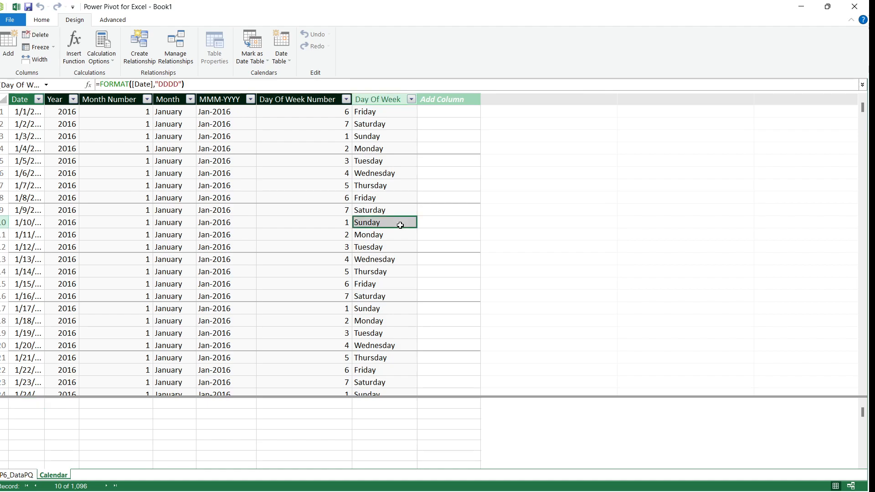
{"action": "left_click", "coordinate": [400, 235]}
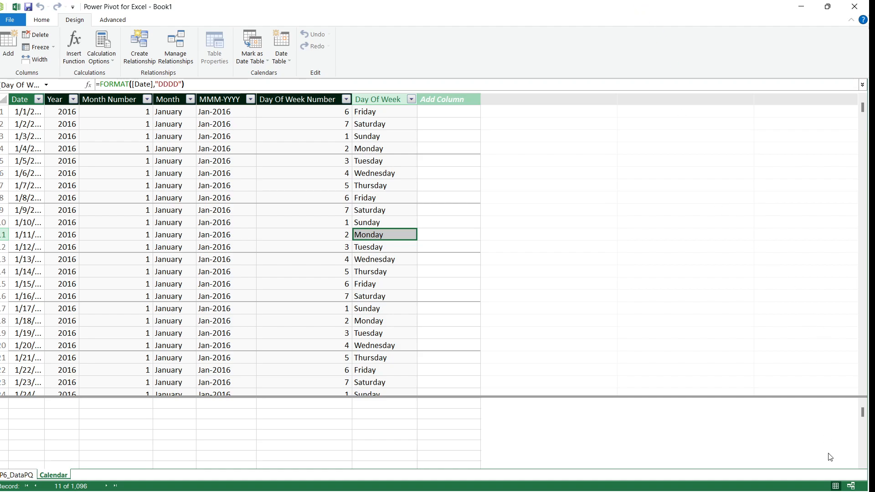
In the diagram view, enlarge both tables and relate Date in Calendar to Date_PQ in P6_DataPQ
{"action": "left_click", "coordinate": [850, 486]}
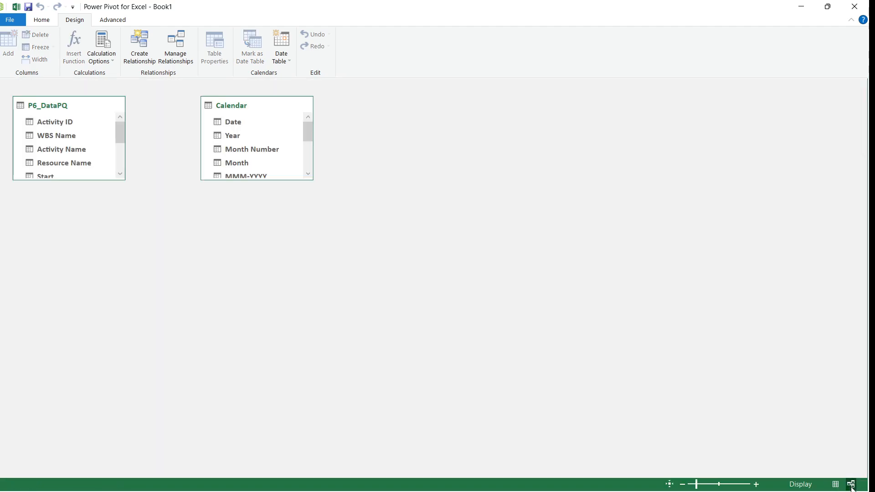
{"action": "left_click_drag", "start_coordinate": [57, 182], "coordinate": [55, 323]}
{"action": "left_click_drag", "start_coordinate": [252, 179], "coordinate": [250, 310]}
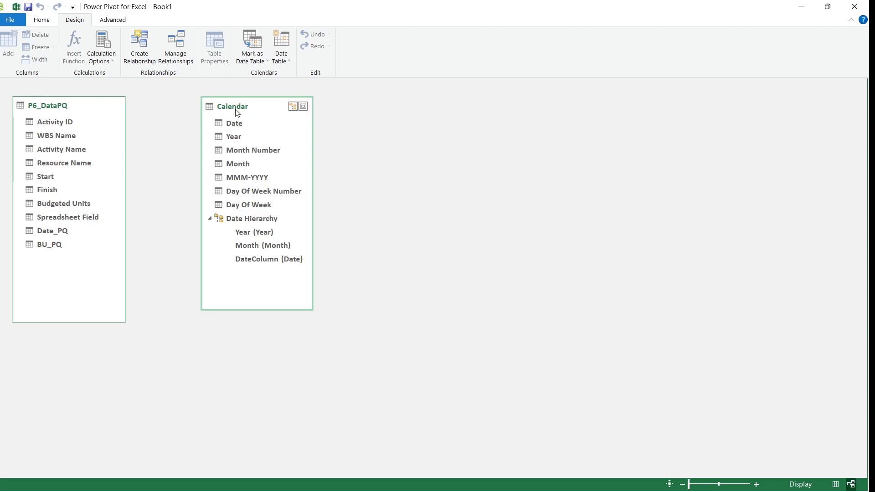
{"action": "left_click", "coordinate": [240, 127]}
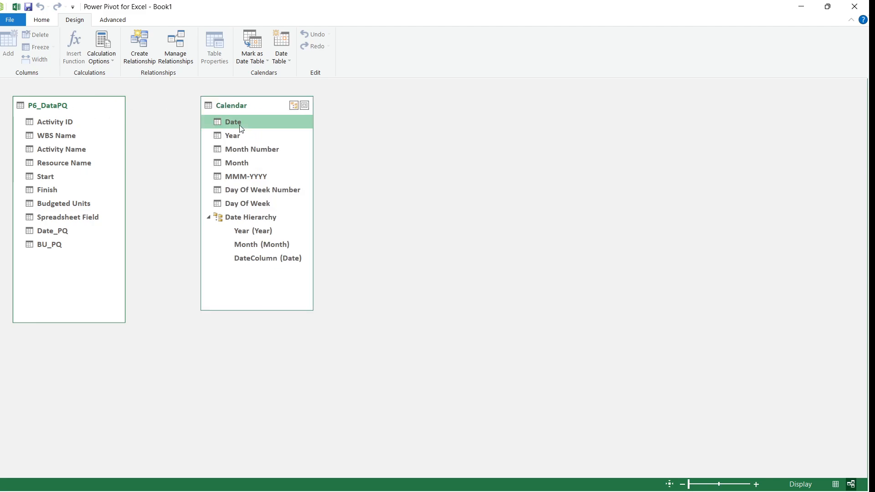
{"action": "left_click_drag", "start_coordinate": [240, 125], "coordinate": [69, 234]}
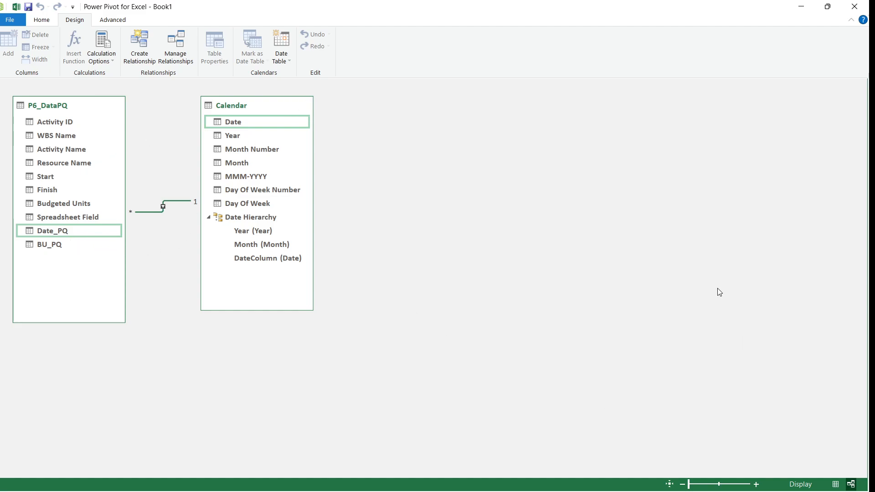
Return to the P6_DataPQ data grid and copy the text Cum Remaining Early Units from its Spreadsheet Field column
{"action": "left_click", "coordinate": [839, 487]}
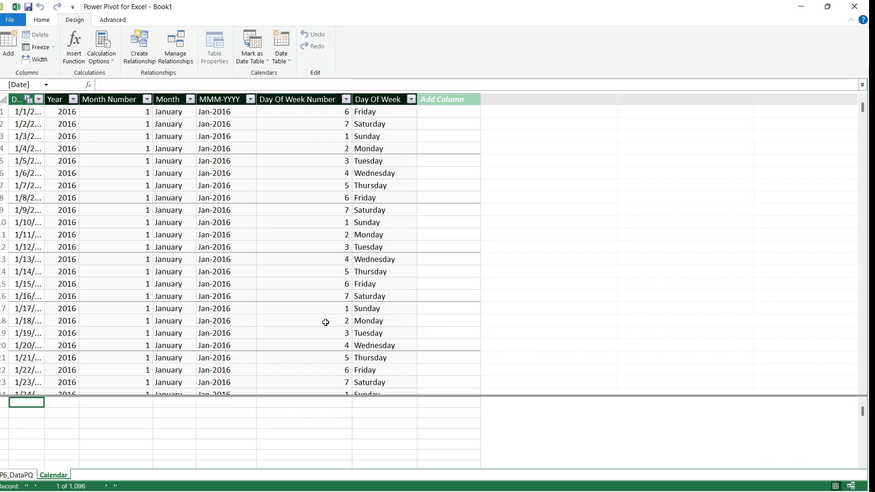
{"action": "left_click", "coordinate": [305, 320]}
{"action": "left_click", "coordinate": [19, 476]}
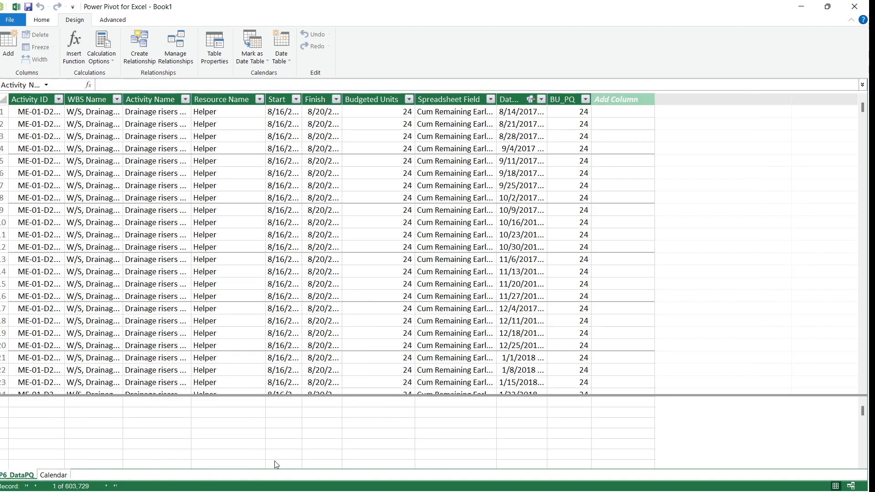
{"action": "left_click", "coordinate": [280, 435]}
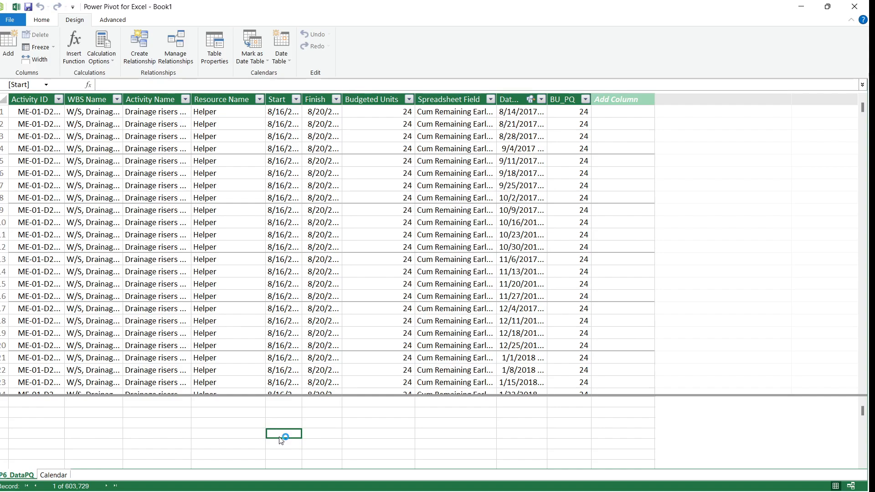
{"action": "left_click", "coordinate": [213, 423]}
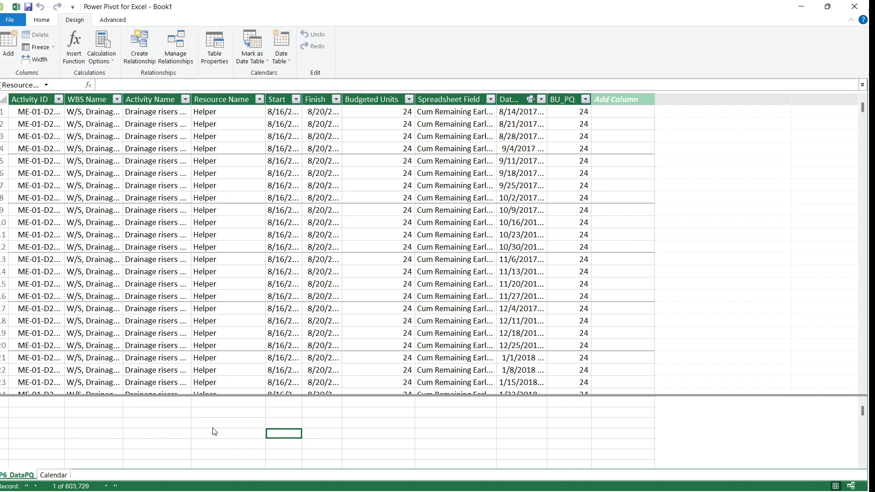
{"action": "left_click", "coordinate": [479, 126]}
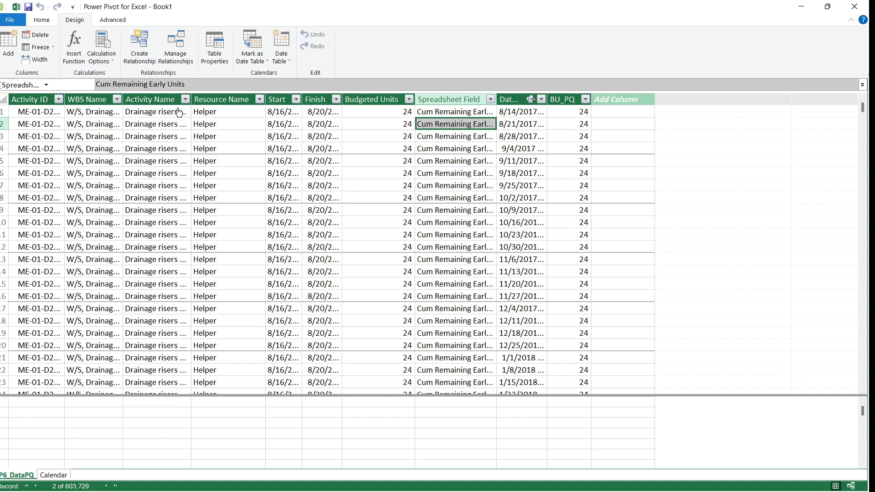
{"action": "left_click", "coordinate": [194, 85]}
{"action": "left_click_drag", "start_coordinate": [194, 86], "coordinate": [96, 85]}
{"action": "key", "text": "ctrl+c"}
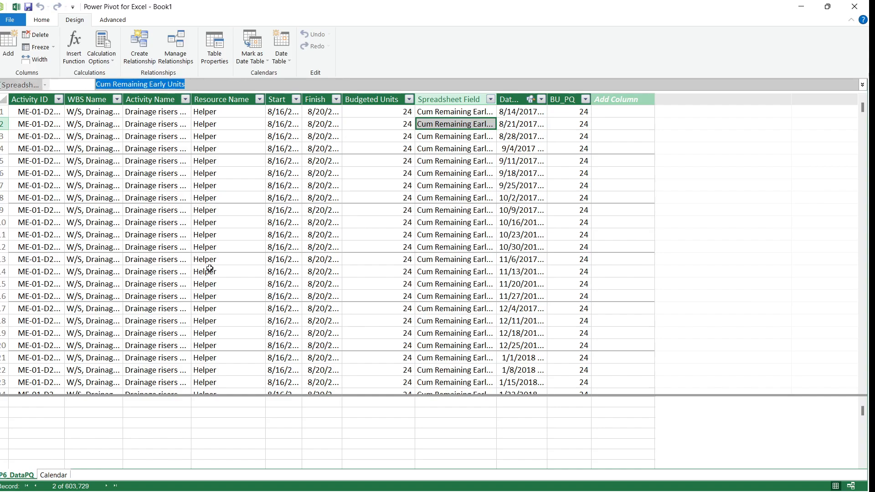
Start a new measure named Cumm_Early in an empty calculation area cell below the Activity Name column
{"action": "left_click", "coordinate": [196, 370]}
{"action": "left_click", "coordinate": [163, 433]}
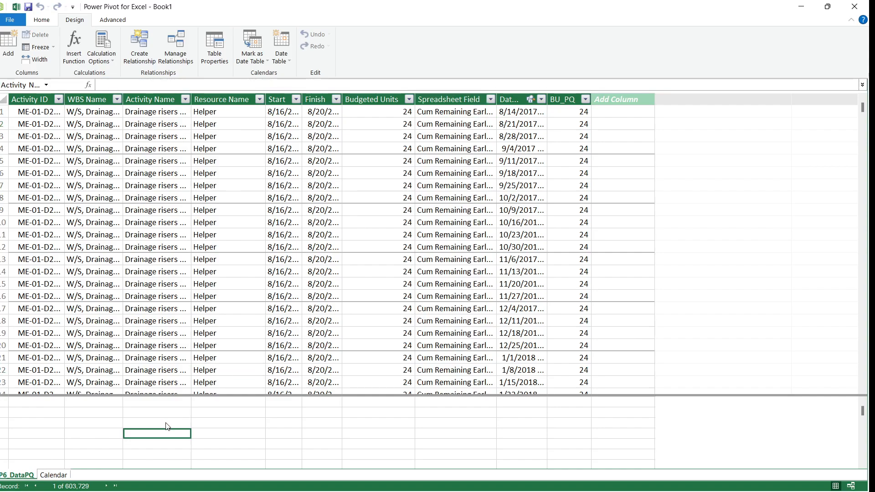
{"action": "left_click", "coordinate": [118, 85]}
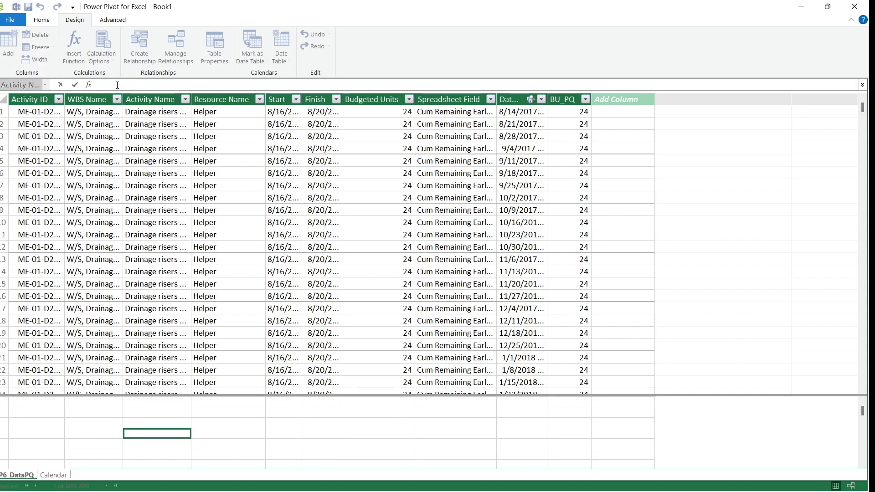
{"action": "type", "text": "Cumm_e"}
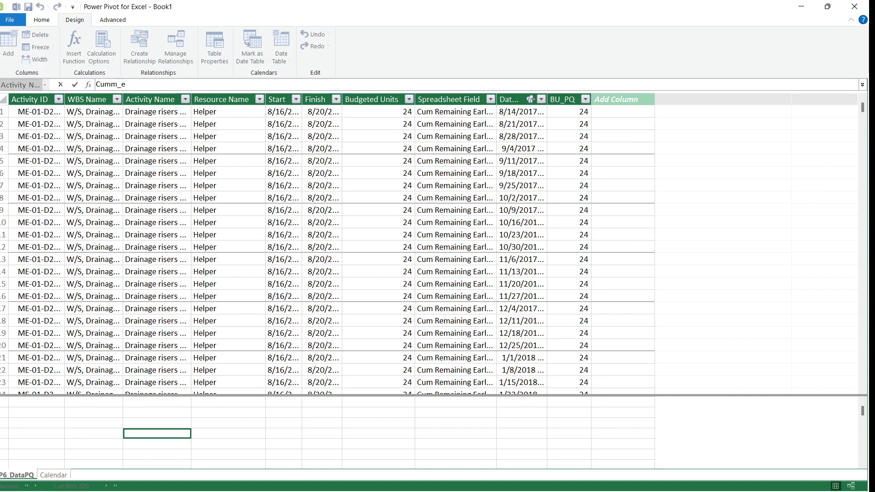
{"action": "key", "text": "Num_Lock"}
{"action": "key", "text": "Num_Lock"}
{"action": "type", "text": "E"}
{"action": "key", "text": "BackSpace"}
{"action": "key", "text": "BackSpace"}
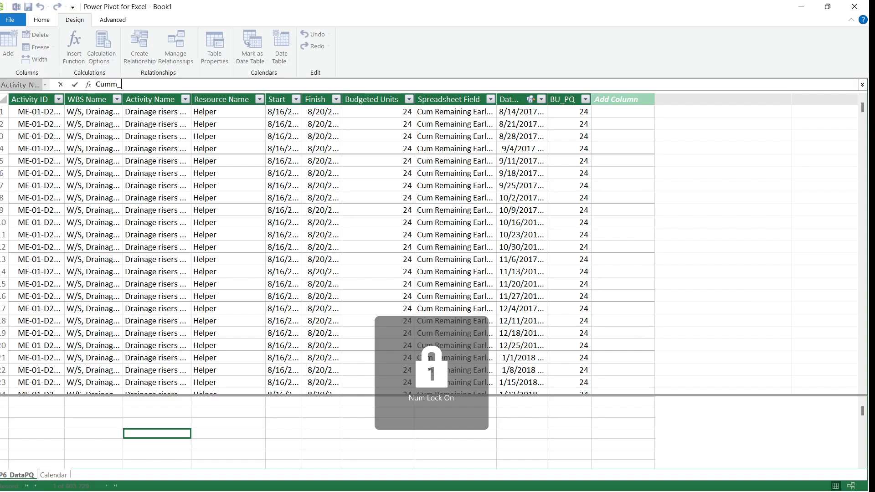
{"action": "type", "text": "Early"}
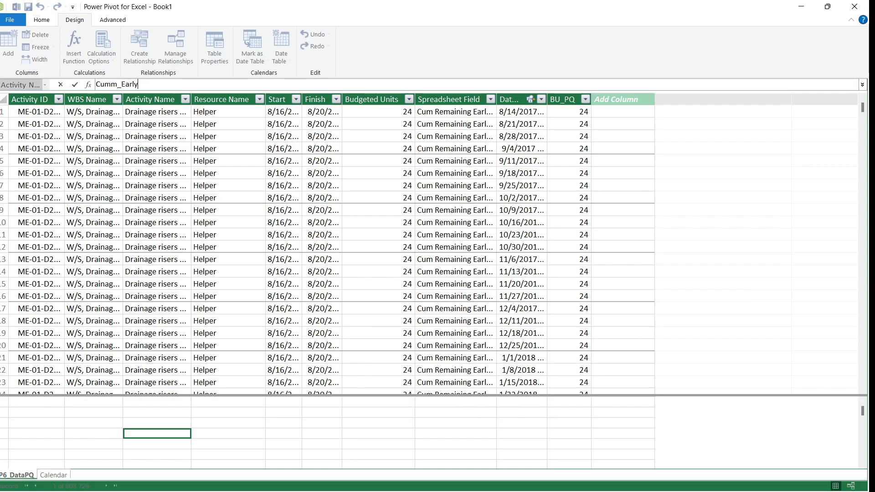
{"action": "type", "text": "\""}
{"action": "key", "text": "Num_Lock"}
{"action": "key", "text": "BackSpace"}
Define Cumm_Early as CALCULATE of the BU_PQ sum where Spreadsheet Field equals "Cum Remaining Early Units", and widen the Activity Name column
{"action": "type", "text": ":=ca"}
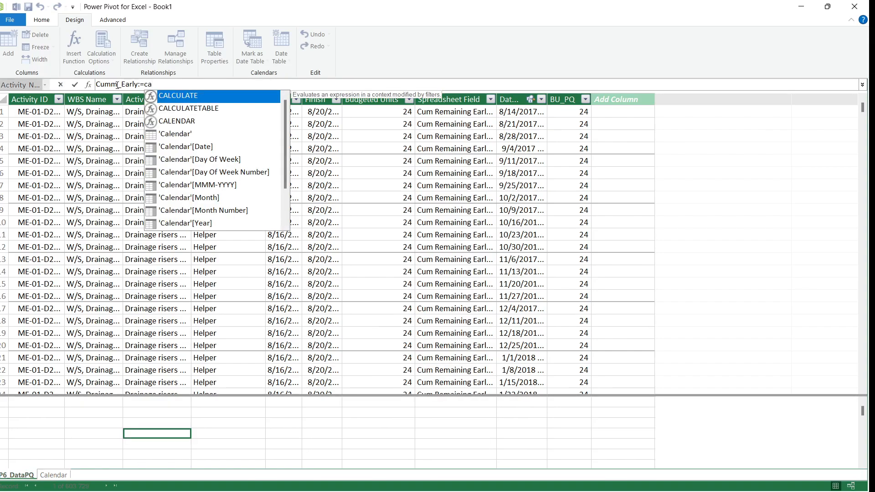
{"action": "key", "text": "Tab"}
{"action": "type", "text": "sum"}
{"action": "key", "text": "Tab"}
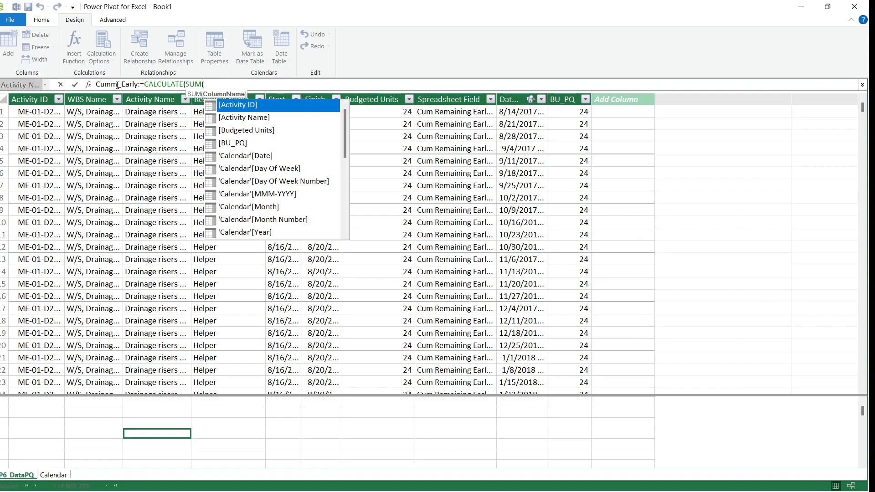
{"action": "left_click", "coordinate": [565, 100]}
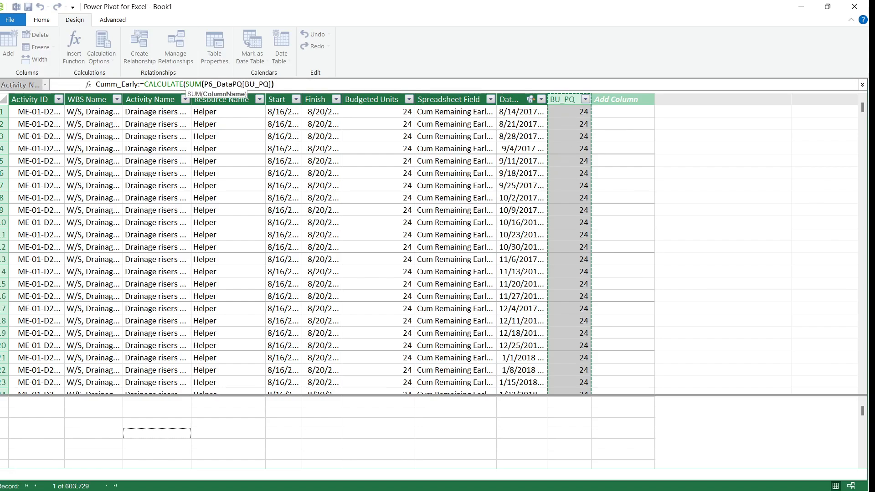
{"action": "type", "text": ")"}
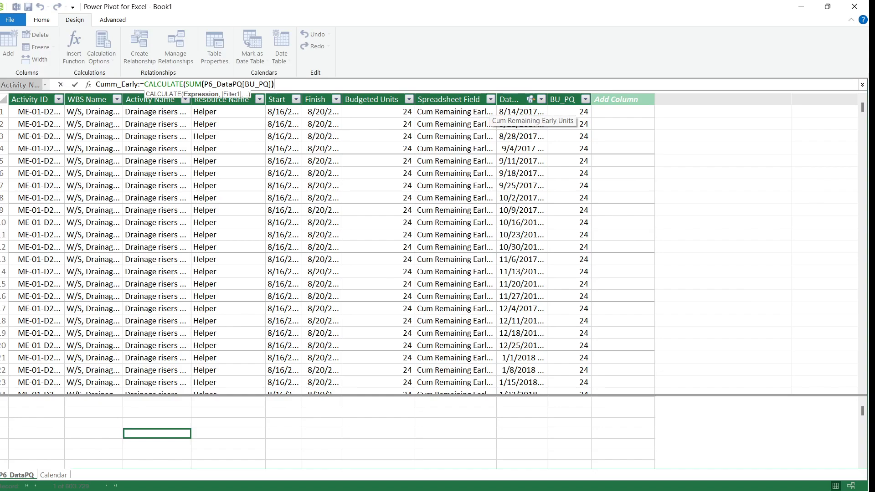
{"action": "type", "text": ","}
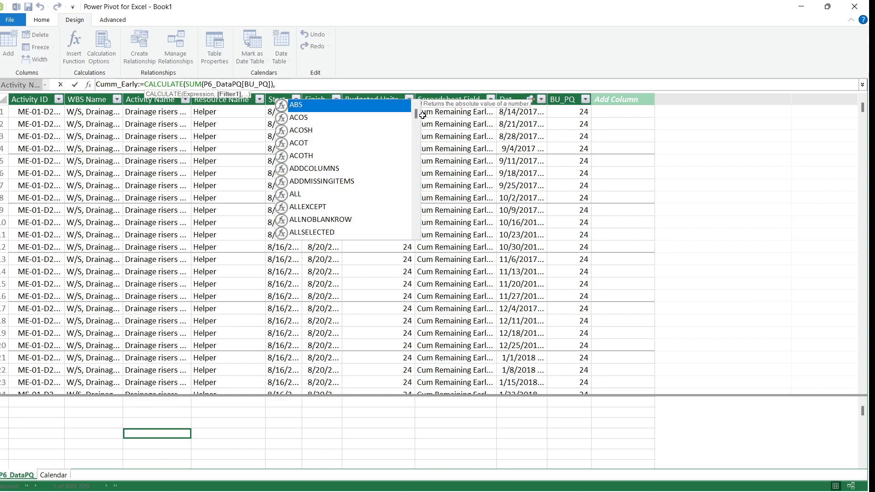
{"action": "left_click", "coordinate": [460, 96]}
{"action": "type", "text": "=\""}
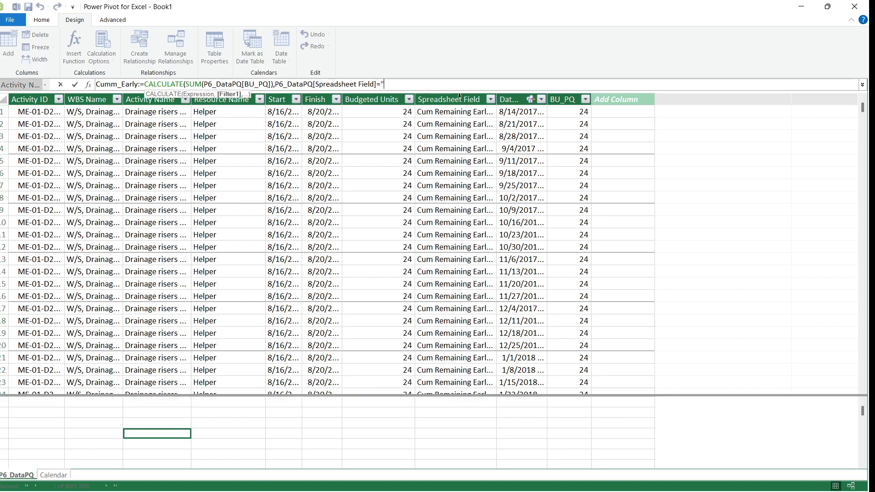
{"action": "key", "text": "ctrl+v"}
{"action": "type", "text": "\")"}
{"action": "key", "text": "Return"}
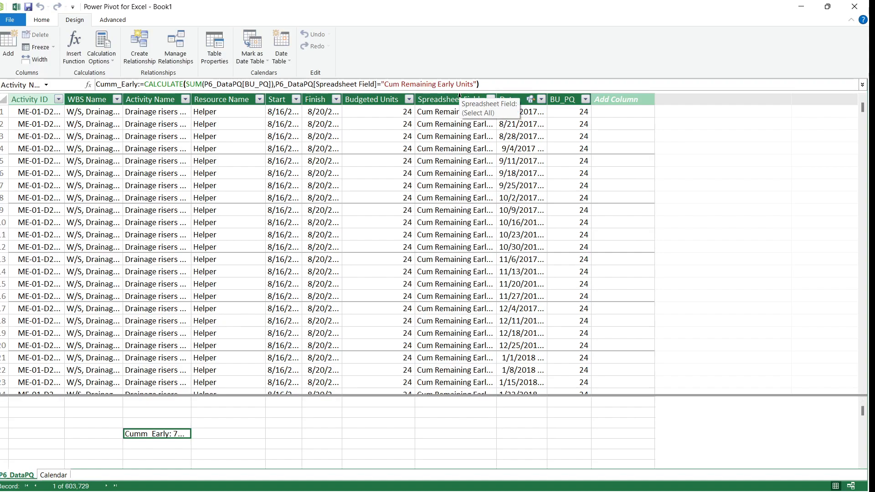
{"action": "left_click_drag", "start_coordinate": [191, 101], "coordinate": [227, 101]}
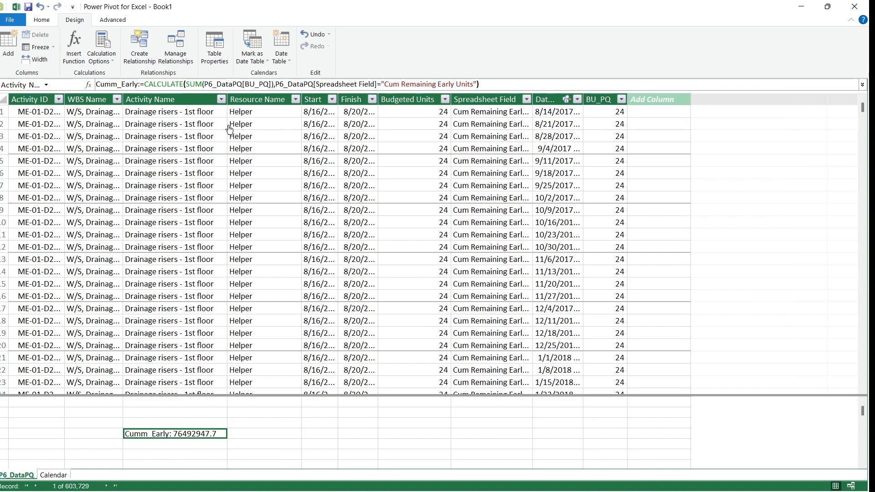
Copy the whole Cumm_Early measure formula into the empty calculation cell directly below it
{"action": "left_click", "coordinate": [482, 85]}
{"action": "left_click_drag", "start_coordinate": [482, 84], "coordinate": [95, 84]}
{"action": "key", "text": "ctrl+c"}
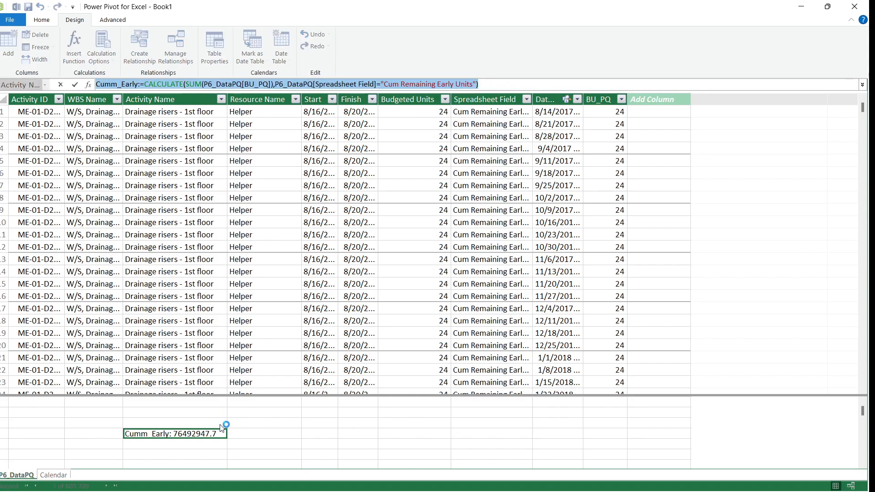
{"action": "left_click", "coordinate": [202, 445]}
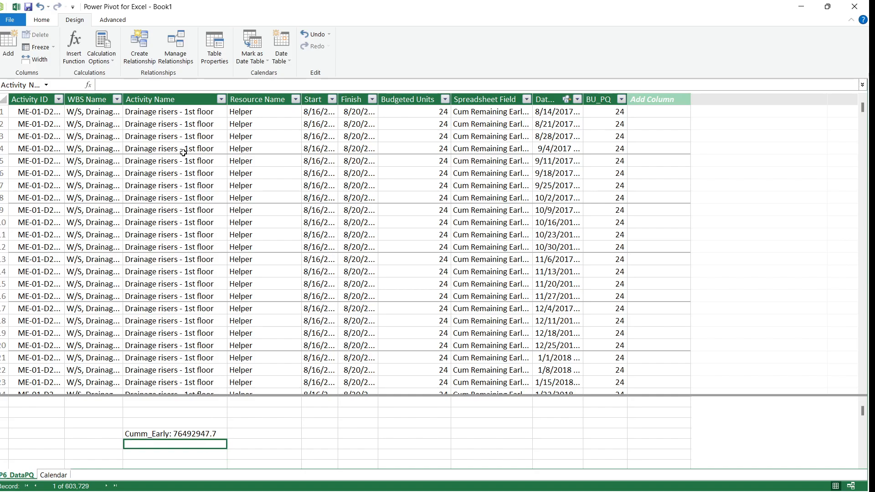
{"action": "left_click", "coordinate": [191, 87]}
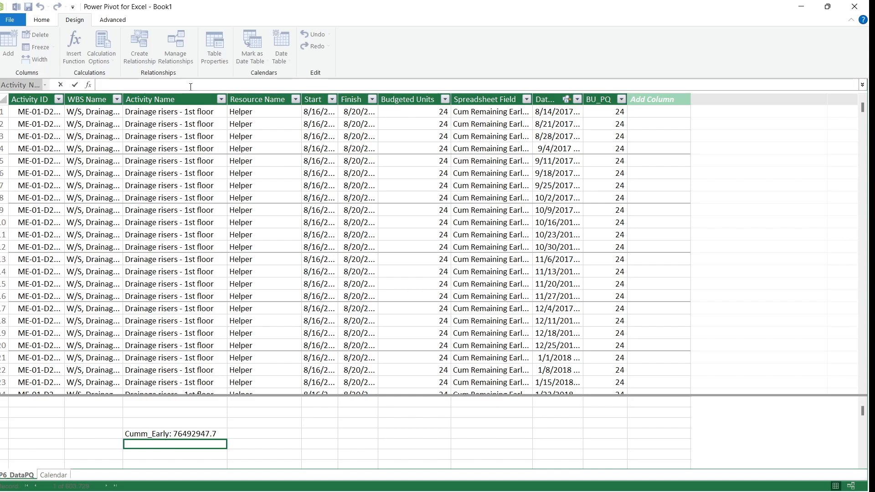
{"action": "key", "text": "ctrl+v"}
Rename the measure in the copied formula to Cumm_Late
{"action": "left_click", "coordinate": [121, 85]}
{"action": "type", "text": "L"}
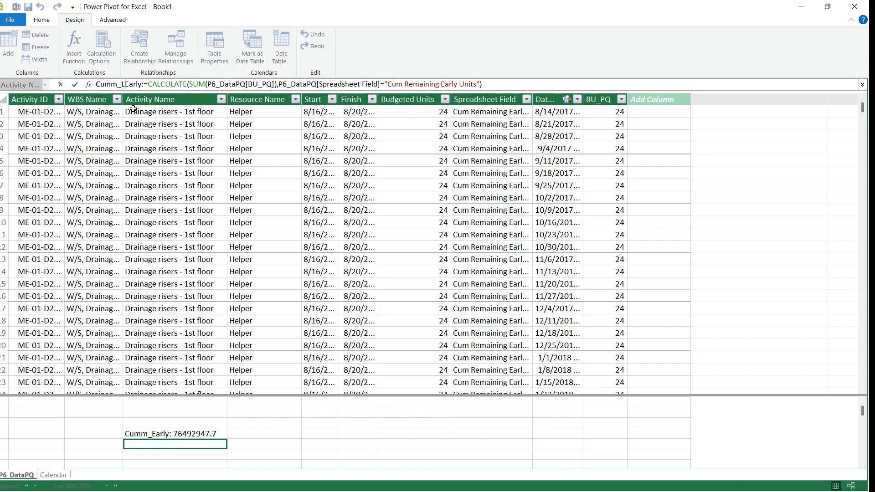
{"action": "type", "text": "ate"}
{"action": "key", "text": "Delete"}
{"action": "key", "text": "Delete"}
{"action": "key", "text": "Delete"}
{"action": "key", "text": "Delete"}
{"action": "key", "text": "Delete"}
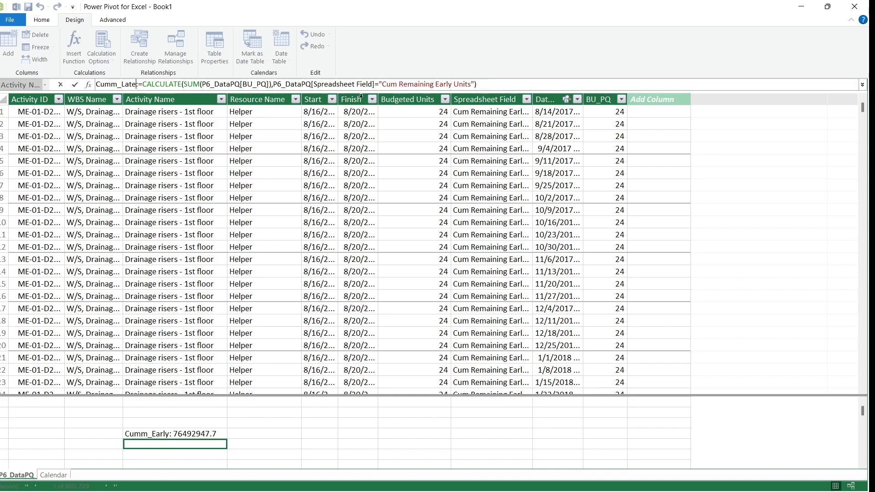
Change the copied formula's filter text to "Cum Remaining Late Units", commit the measure and compare both measure formulas
{"action": "left_click", "coordinate": [435, 85]}
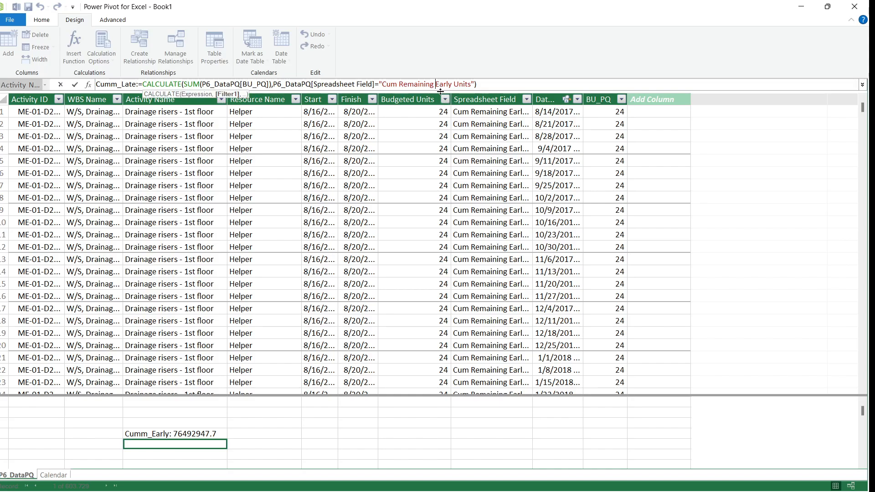
{"action": "type", "text": "Late"}
{"action": "key", "text": "Delete"}
{"action": "key", "text": "Delete"}
{"action": "key", "text": "Delete"}
{"action": "key", "text": "Delete"}
{"action": "key", "text": "Delete"}
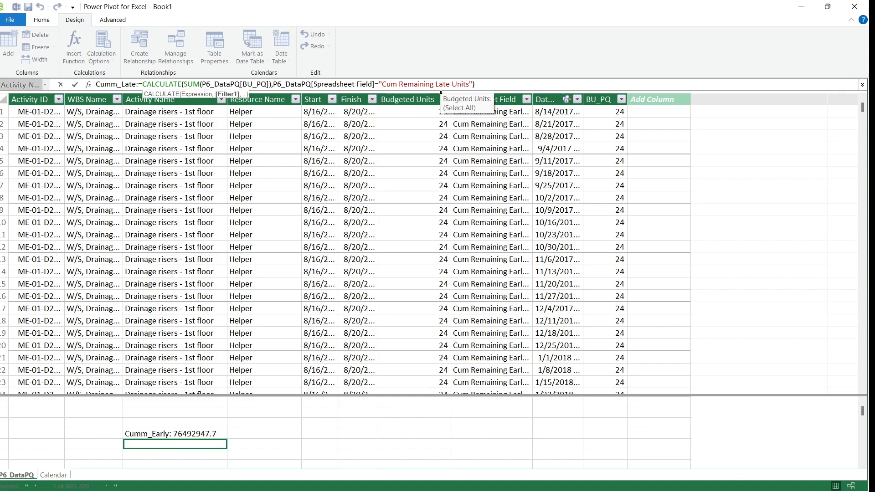
{"action": "key", "text": "Return"}
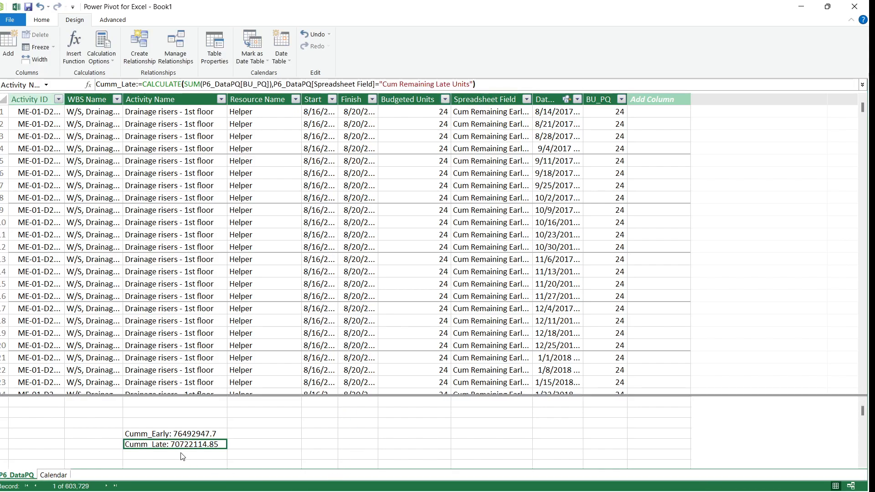
{"action": "left_click", "coordinate": [160, 436]}
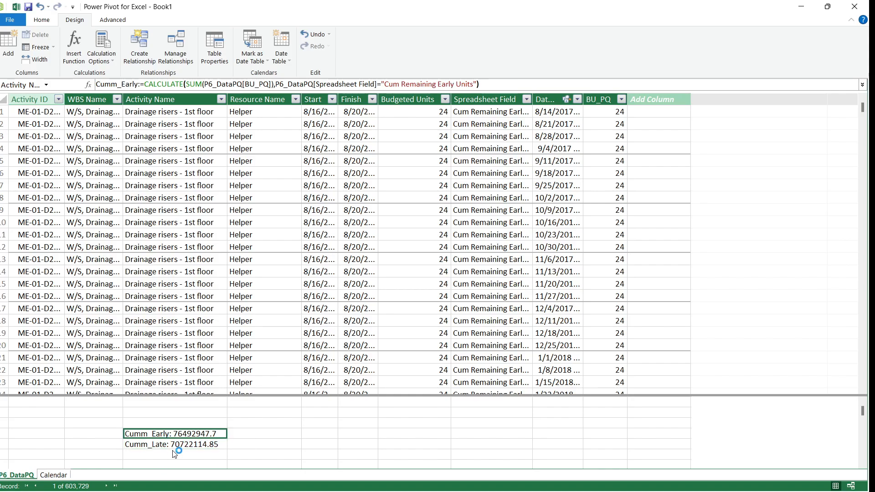
{"action": "left_click", "coordinate": [174, 445]}
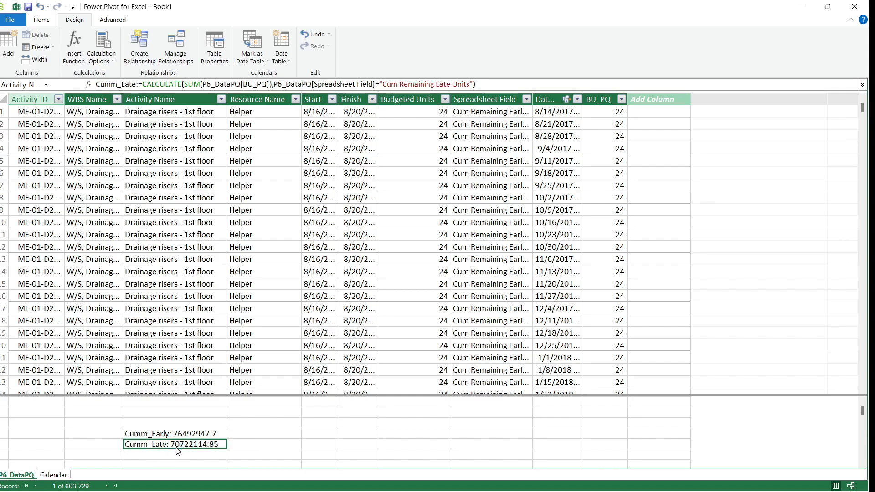
Filter the Spreadsheet Field column to Budgeted Units only and copy the text Budgeted Units from one of its cells
{"action": "left_click", "coordinate": [526, 99]}
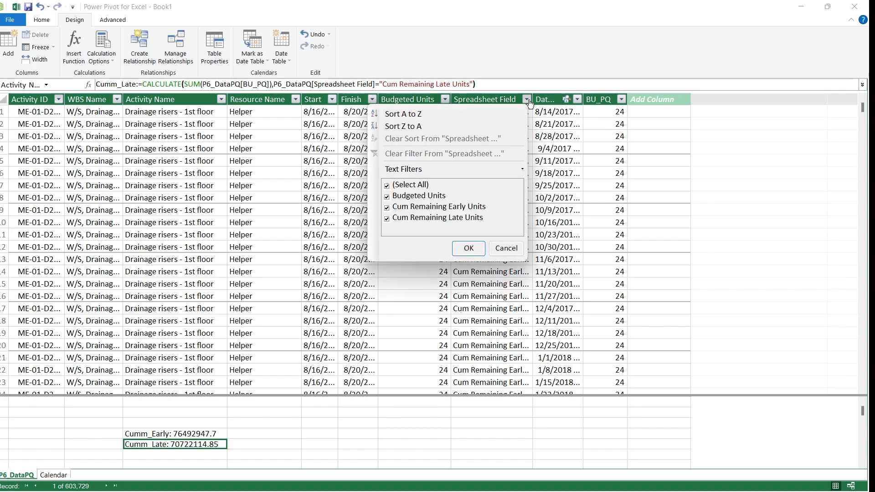
{"action": "left_click", "coordinate": [401, 187]}
{"action": "left_click", "coordinate": [387, 196]}
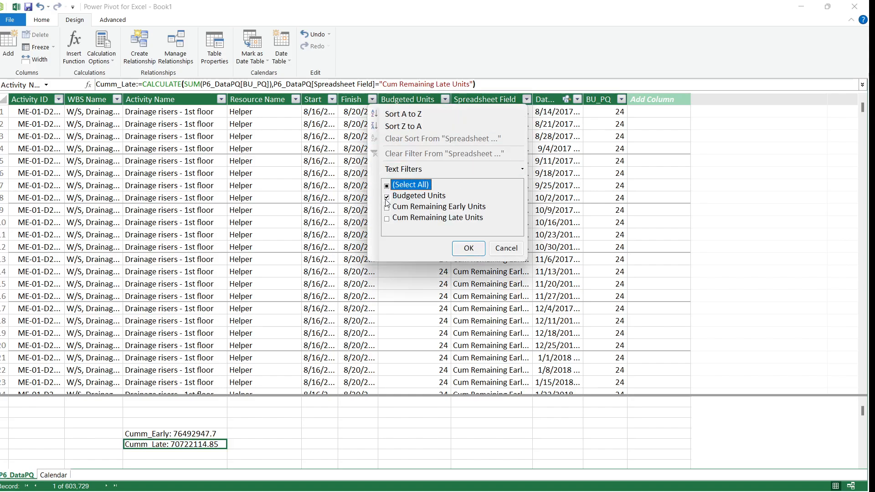
{"action": "left_click", "coordinate": [468, 250]}
{"action": "left_click", "coordinate": [486, 124]}
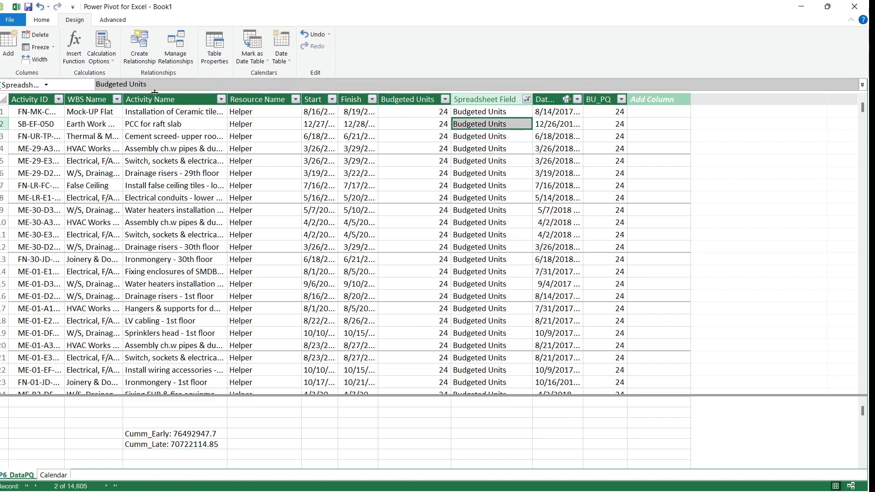
{"action": "left_click_drag", "start_coordinate": [153, 85], "coordinate": [94, 84]}
{"action": "key", "text": "ctrl+c"}
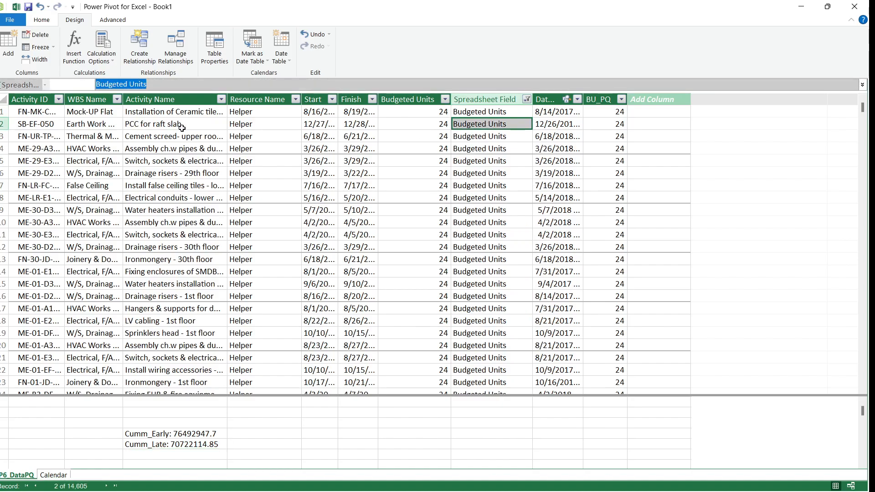
Start a Budget_Units measure in the empty calculation cell above Cumm_Early, using CALCULATE over the SUM of P6_DataPQ[BU_PQ]
{"action": "left_click", "coordinate": [184, 444]}
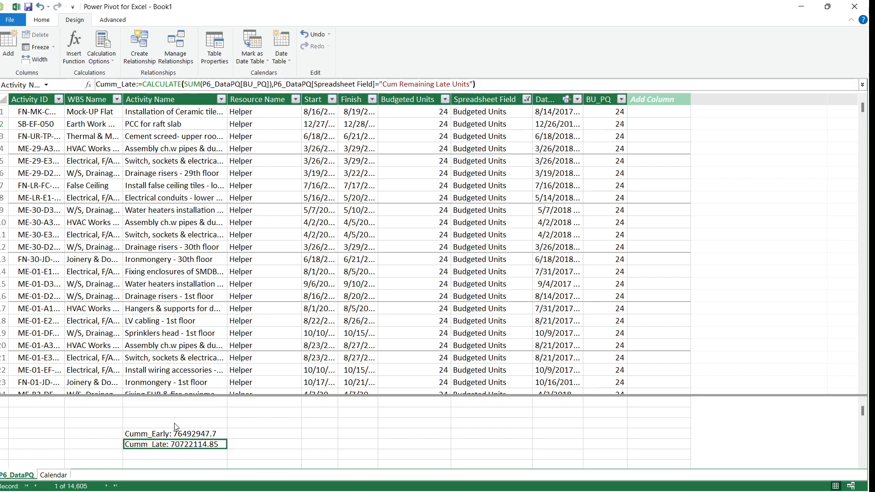
{"action": "left_click", "coordinate": [176, 426]}
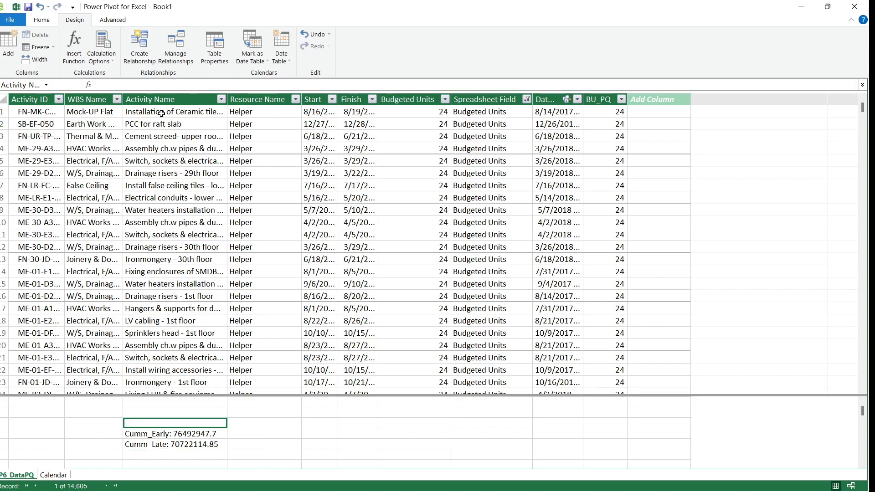
{"action": "left_click", "coordinate": [167, 85]}
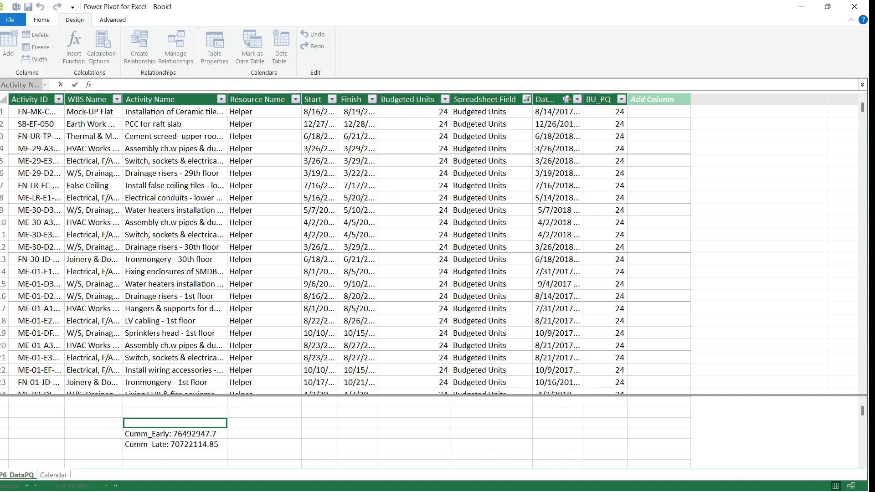
{"action": "type", "text": "Budget_Units:=CALCULATE("}
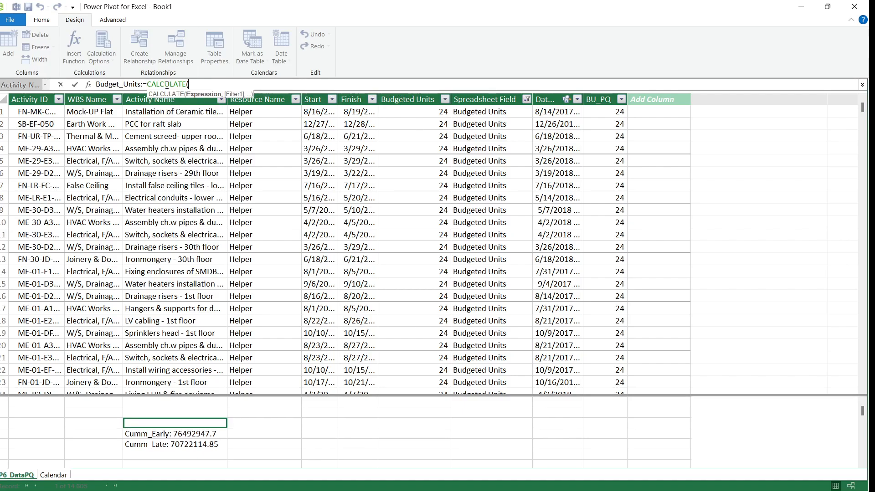
{"action": "type", "text": "s"}
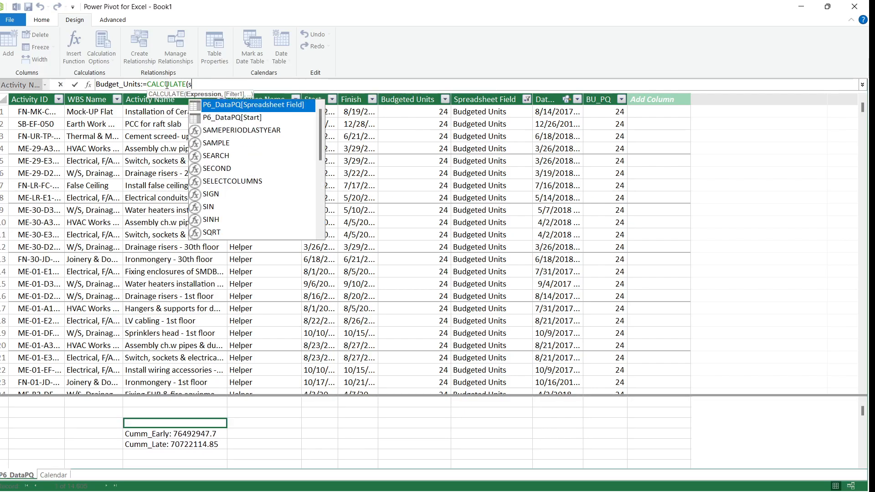
{"action": "type", "text": "um("}
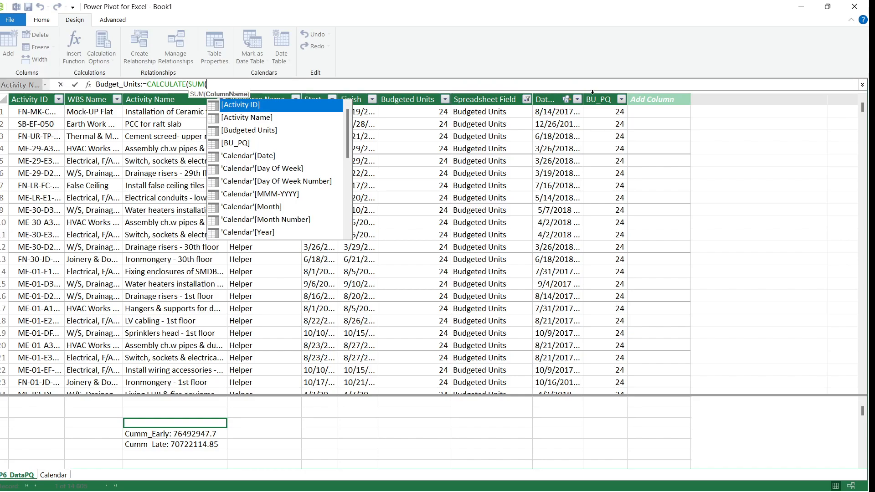
{"action": "left_click", "coordinate": [594, 99]}
{"action": "type", "text": "),"}
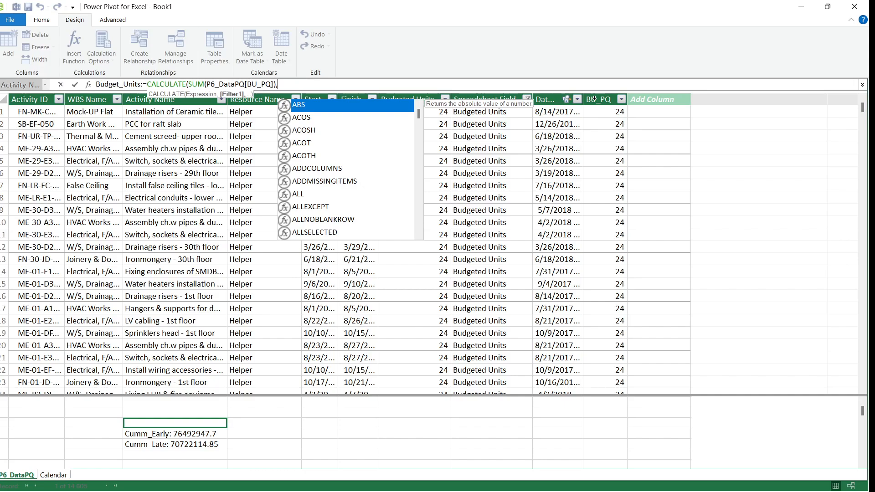
Complete the measure with the filter P6_DataPQ[Spreadsheet Field]="Budgeted Units", commit it and close the Power Pivot window
{"action": "left_click", "coordinate": [501, 96]}
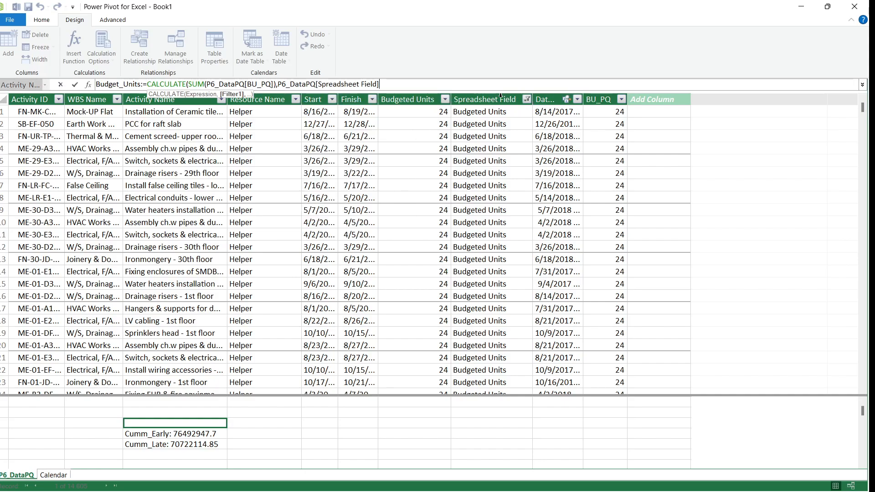
{"action": "type", "text": "="}
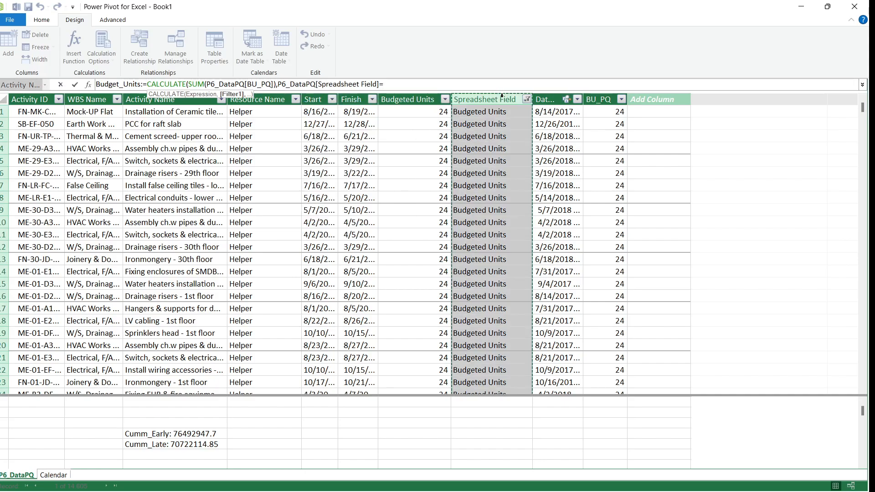
{"action": "type", "text": "\"Budgeted Units"}
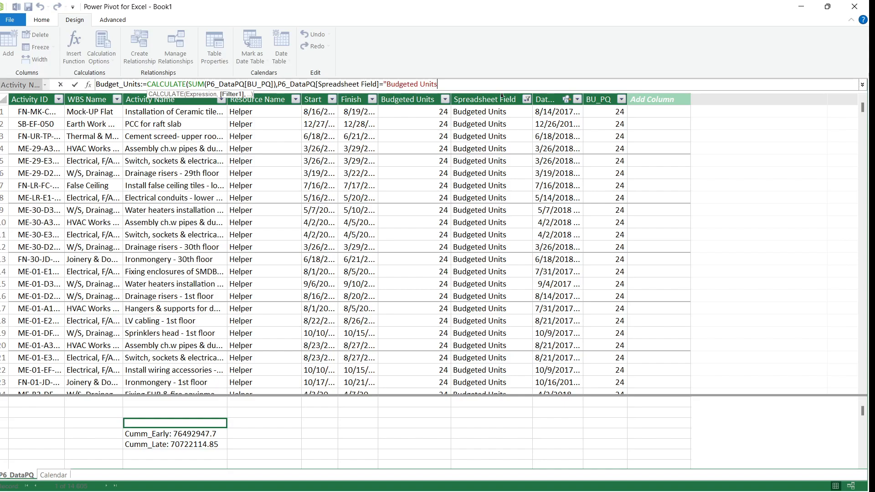
{"action": "key", "text": "ctrl+v"}
{"action": "key", "text": "Return"}
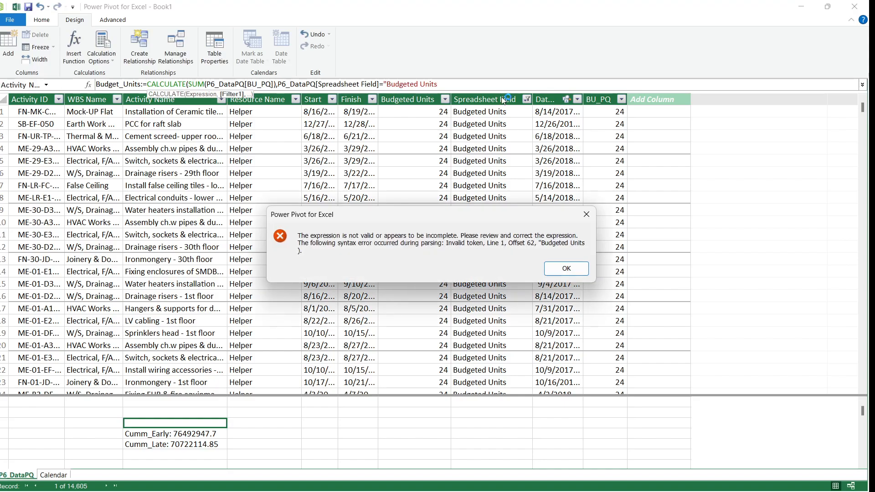
{"action": "left_click", "coordinate": [568, 268]}
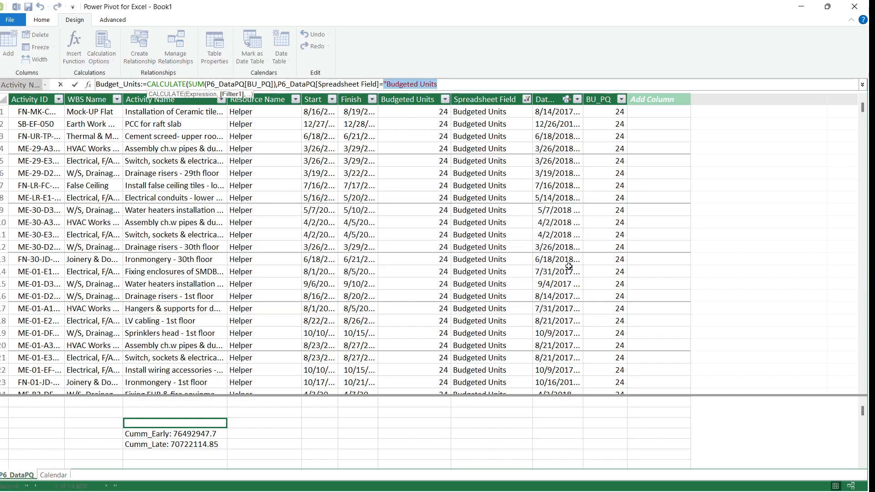
{"action": "left_click", "coordinate": [466, 86]}
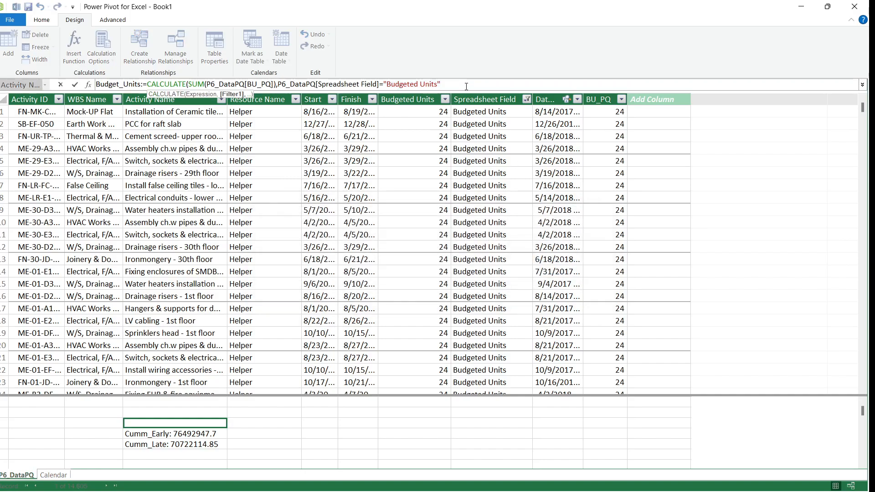
{"action": "type", "text": ")"}
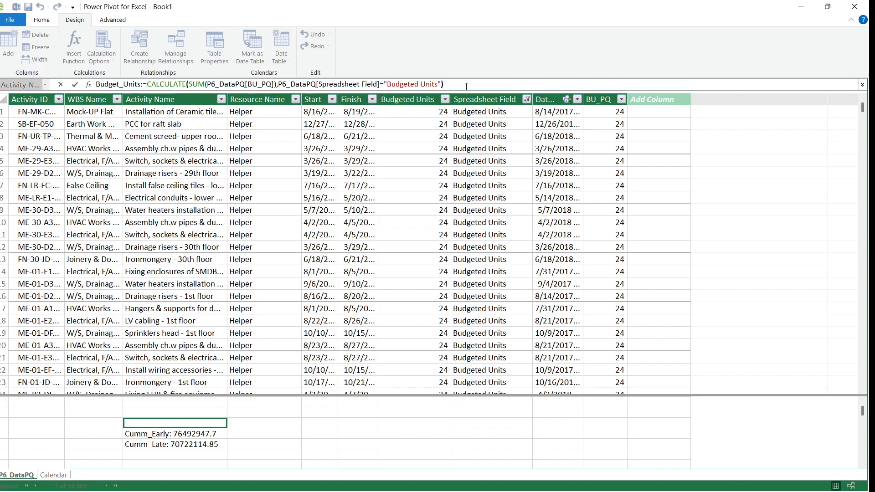
{"action": "key", "text": "Return"}
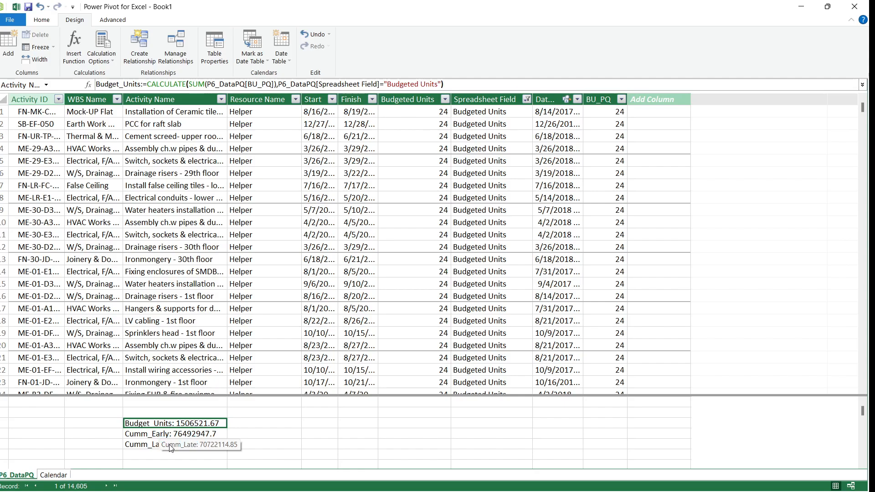
{"action": "left_click", "coordinate": [306, 447]}
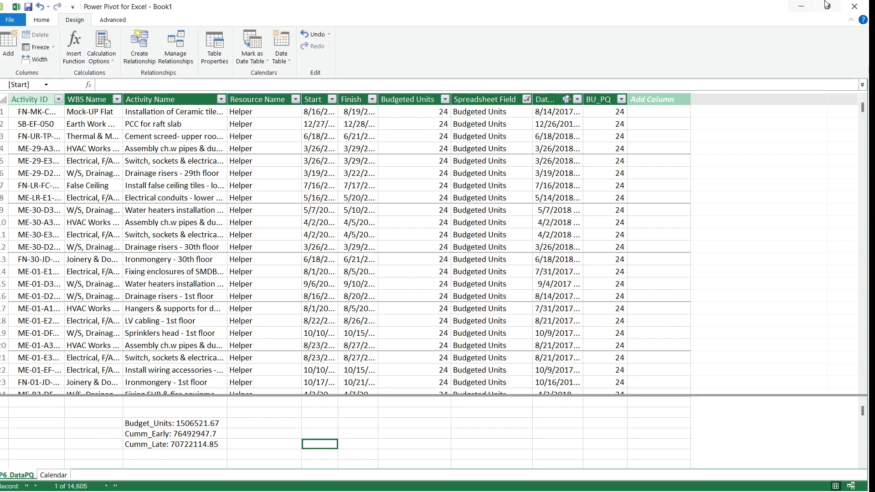
{"action": "left_click", "coordinate": [855, 7]}
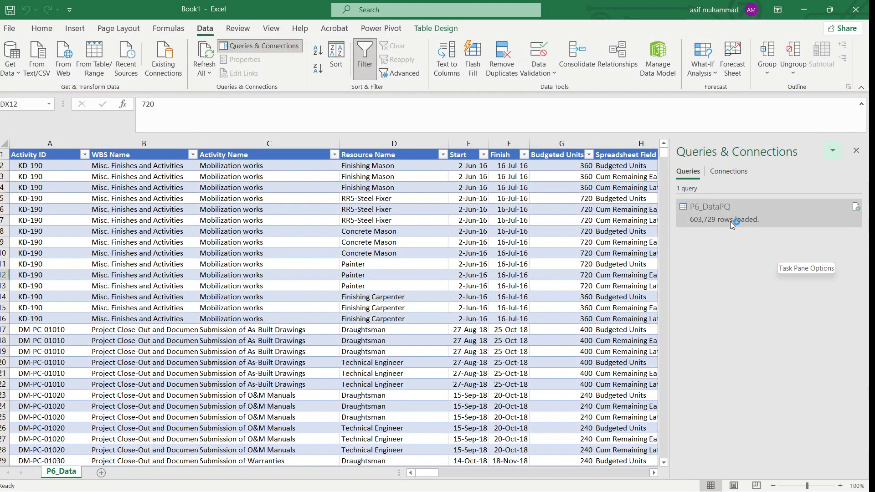
Open the P6_DataPQ query in Power Query Editor, look through its rows and applied steps, and close and load it
{"action": "mouse_move", "coordinate": [714, 220]}
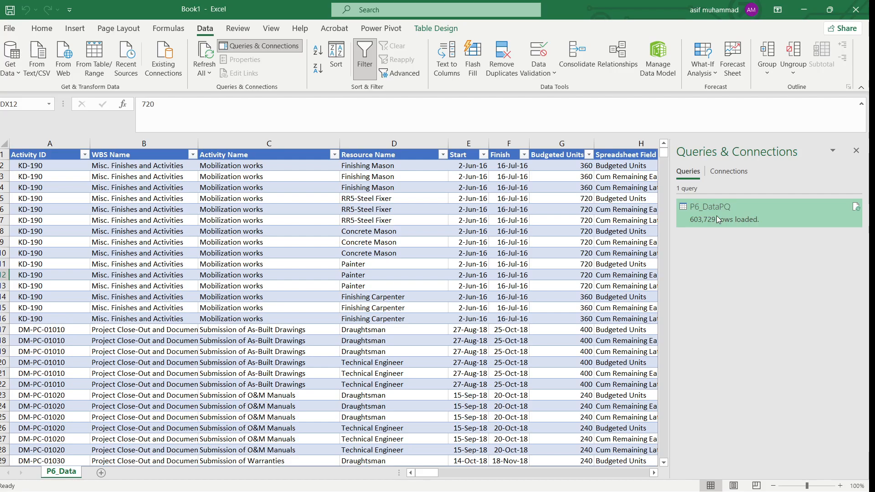
{"action": "double_click", "coordinate": [717, 215]}
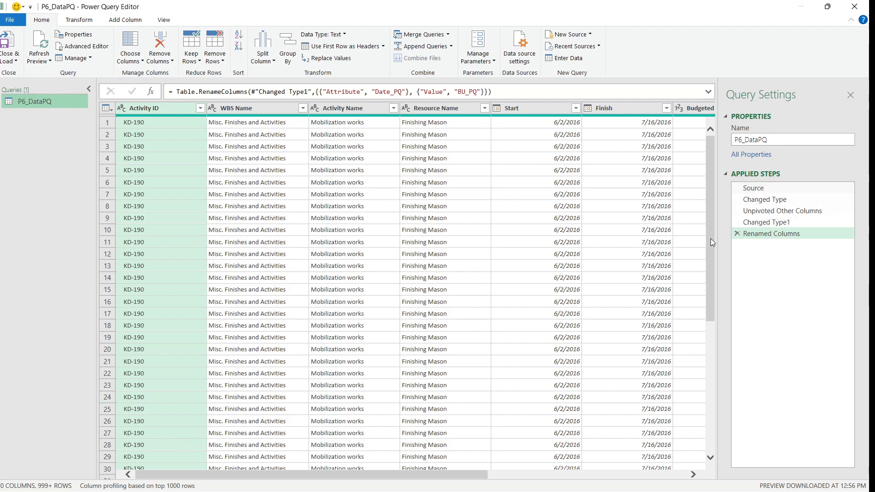
{"action": "scroll", "coordinate": [558, 310], "scroll_direction": "down", "scroll_amount": 5}
{"action": "scroll", "coordinate": [557, 325], "scroll_direction": "up", "scroll_amount": 5}
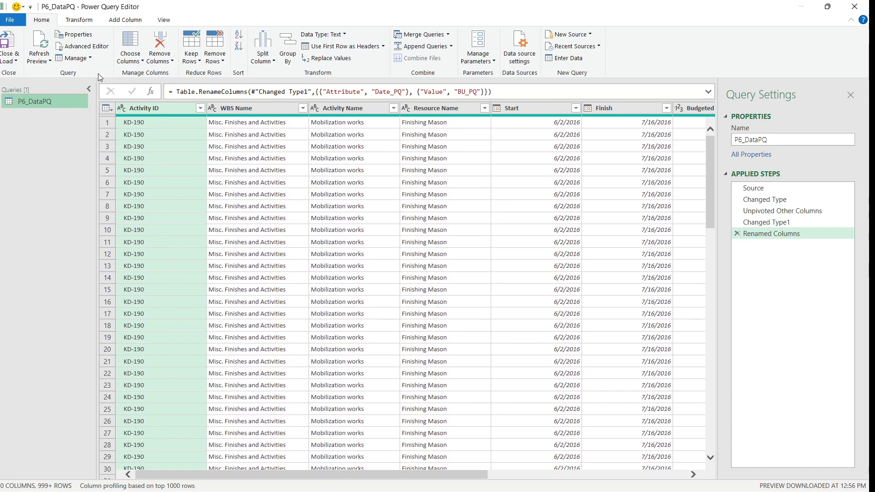
{"action": "left_click", "coordinate": [16, 61]}
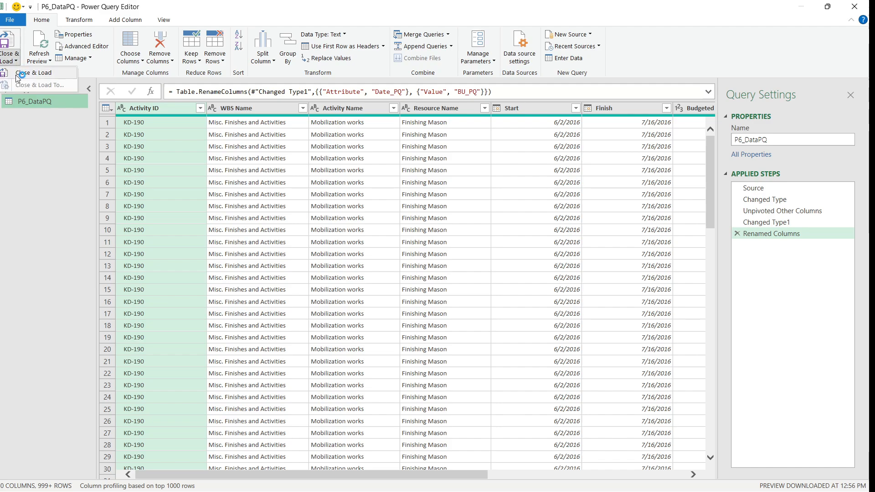
{"action": "left_click", "coordinate": [21, 73]}
{"action": "left_click", "coordinate": [549, 328]}
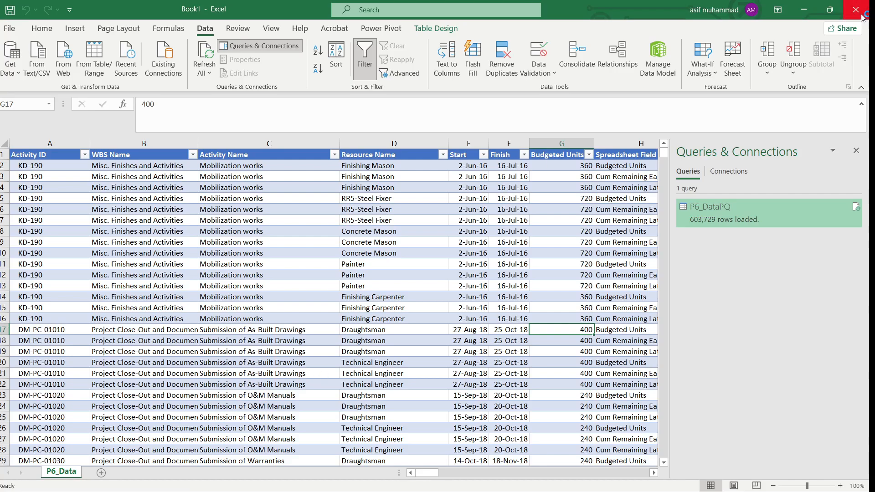
Start saving the workbook as a new file and browse on drive C: to the 088-Power BI & Primavera folder
{"action": "left_click", "coordinate": [10, 30]}
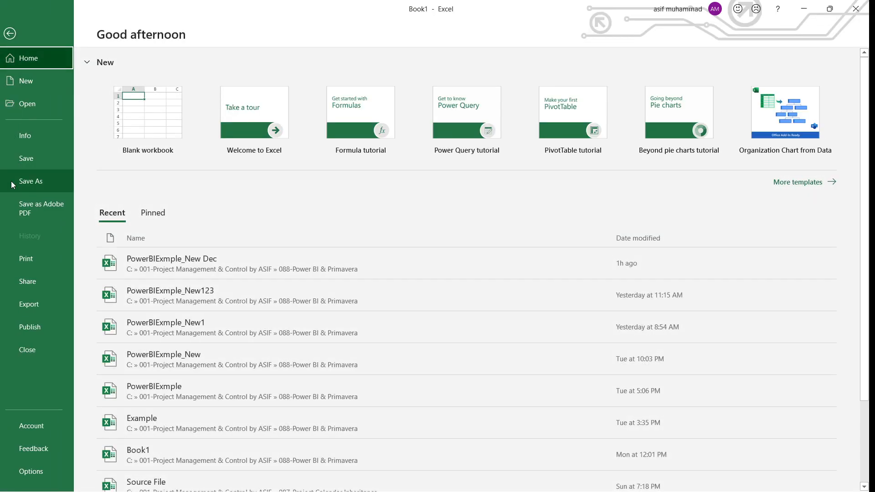
{"action": "left_click", "coordinate": [11, 182]}
{"action": "left_click", "coordinate": [144, 226]}
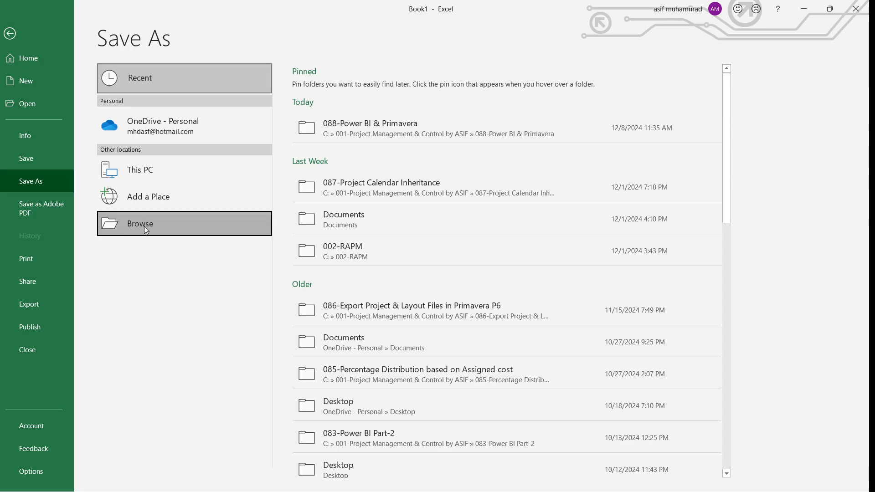
{"action": "left_click_drag", "start_coordinate": [79, 105], "coordinate": [81, 146]}
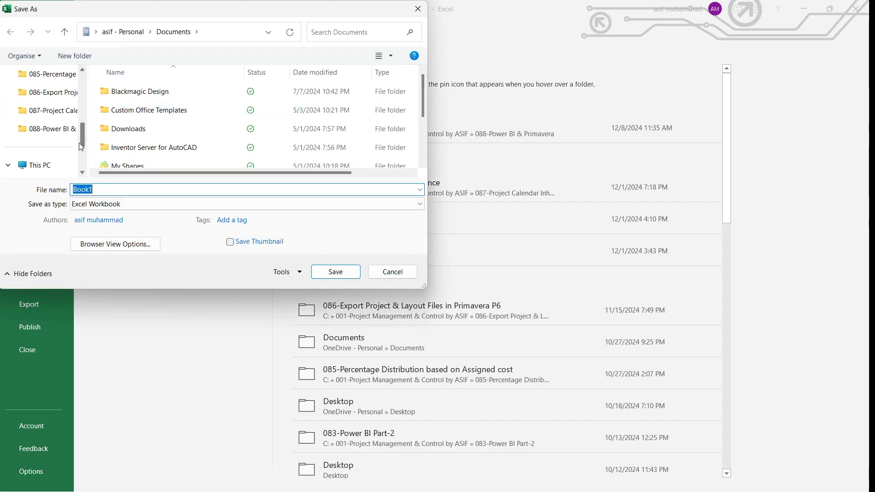
{"action": "left_click", "coordinate": [37, 165]}
{"action": "left_click", "coordinate": [126, 106]}
{"action": "double_click", "coordinate": [124, 103]}
{"action": "double_click", "coordinate": [125, 94]}
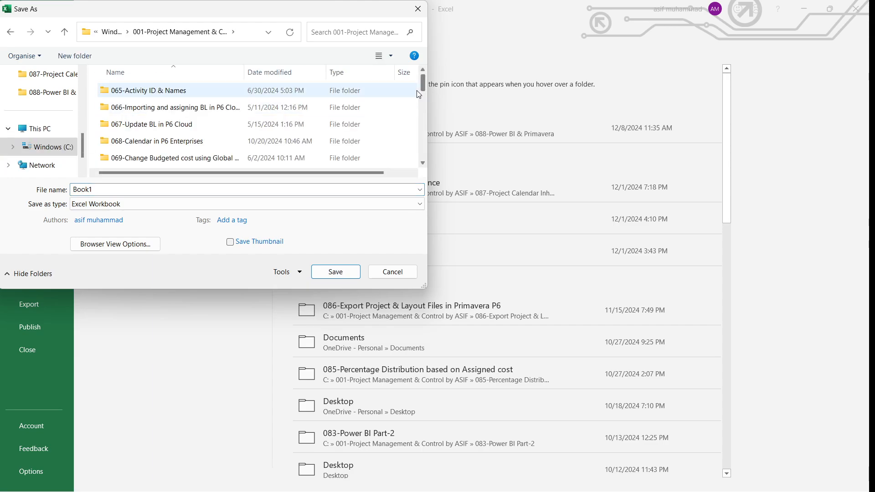
{"action": "left_click_drag", "start_coordinate": [423, 86], "coordinate": [422, 146]}
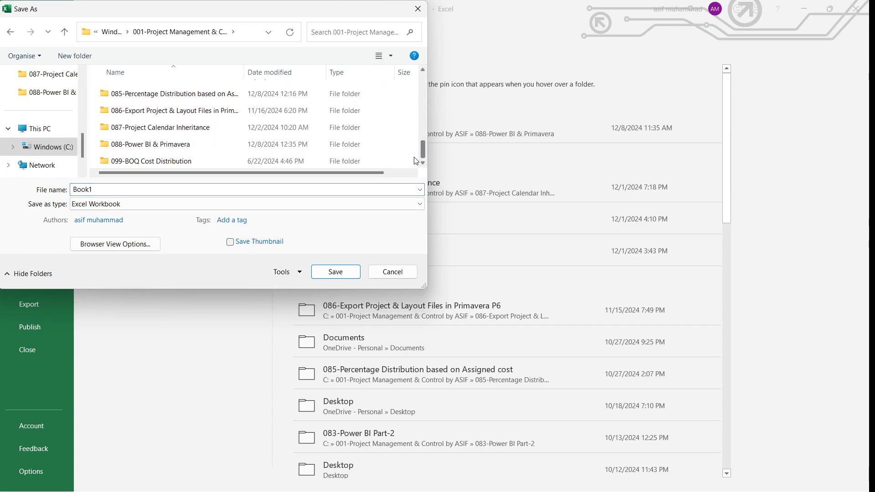
{"action": "double_click", "coordinate": [174, 144]}
Save the workbook under the file name NEW-1234 and close Excel
{"action": "left_click", "coordinate": [118, 187]}
{"action": "type", "text": "NEW"}
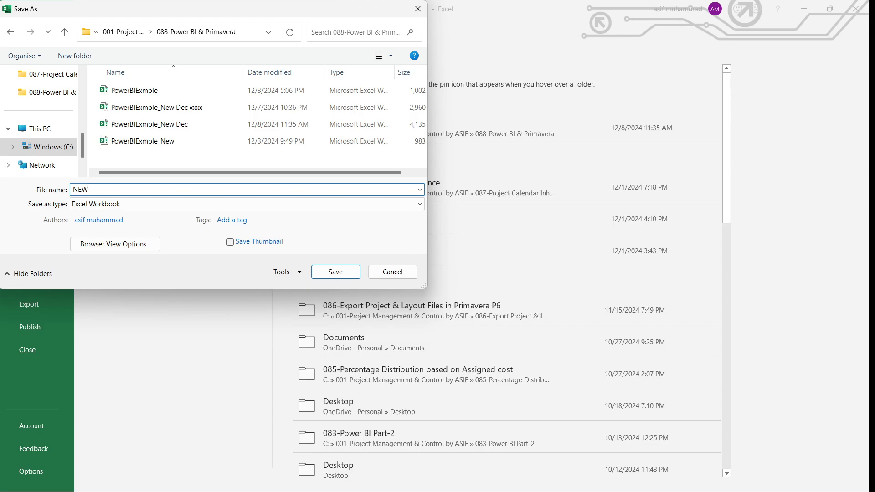
{"action": "type", "text": "-"}
{"action": "key", "text": "Num_Lock"}
{"action": "type", "text": "1234"}
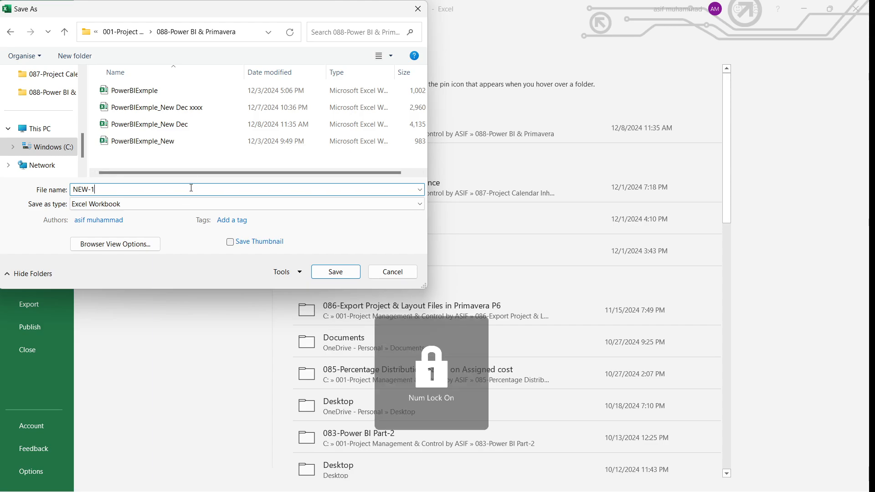
{"action": "left_click", "coordinate": [347, 272]}
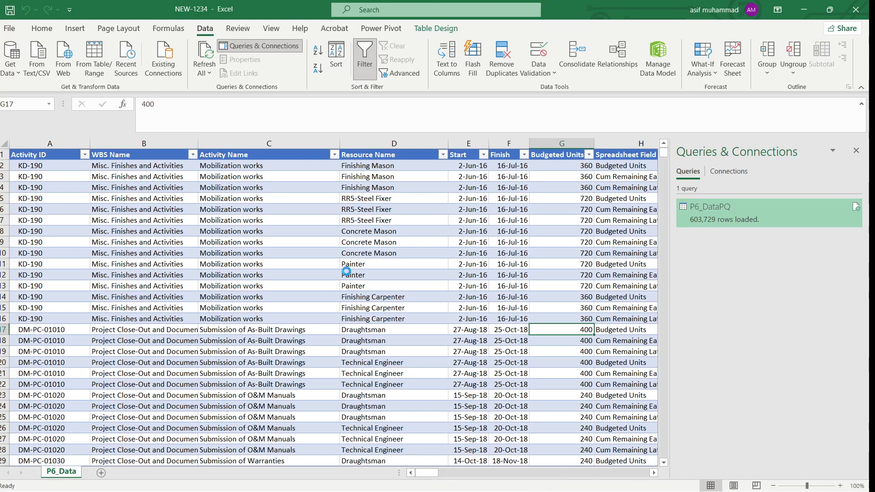
{"action": "left_click", "coordinate": [856, 10]}
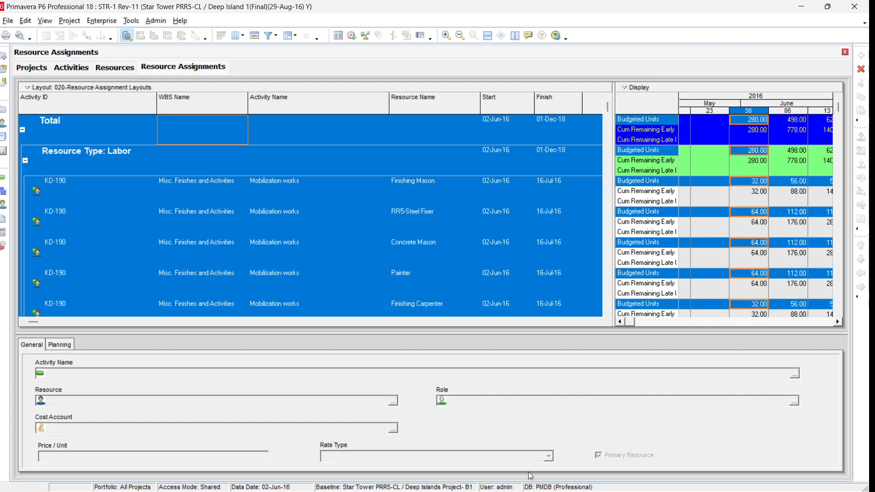
Switch to Power BI Desktop and start a blank report
{"action": "left_click", "coordinate": [278, 478]}
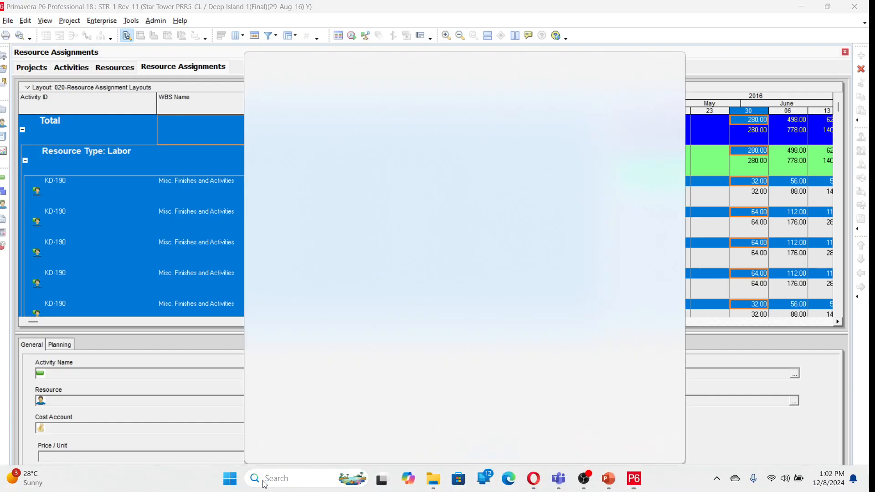
{"action": "left_click", "coordinate": [316, 110]}
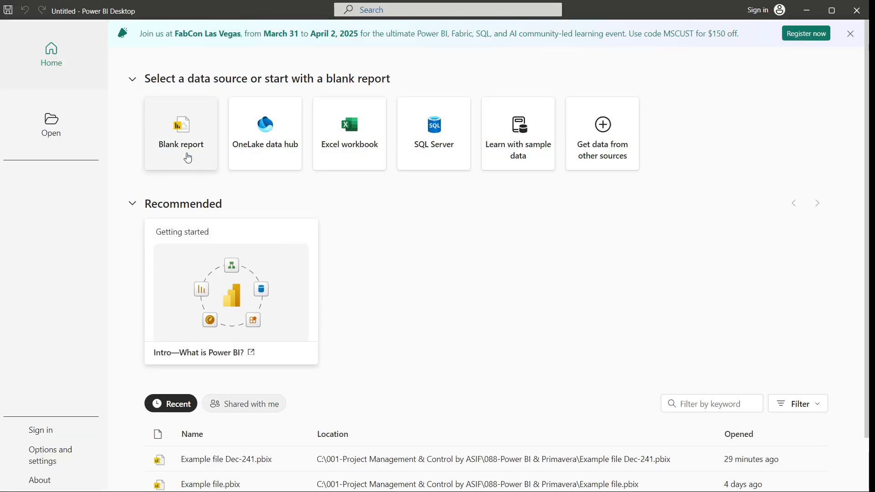
{"action": "left_click", "coordinate": [187, 158]}
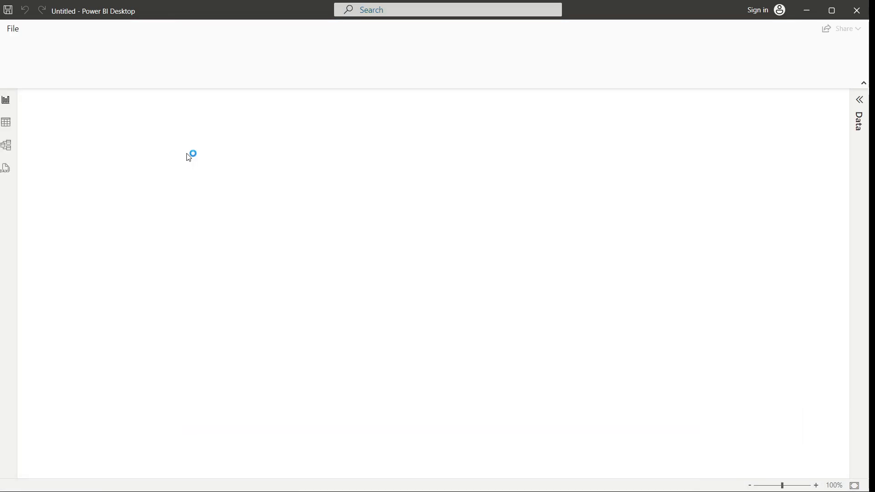
Start importing Power Query, Power Pivot and Power View contents from the NEW-1234 workbook in the 088-Power BI & Primavera folder
{"action": "left_click", "coordinate": [10, 29]}
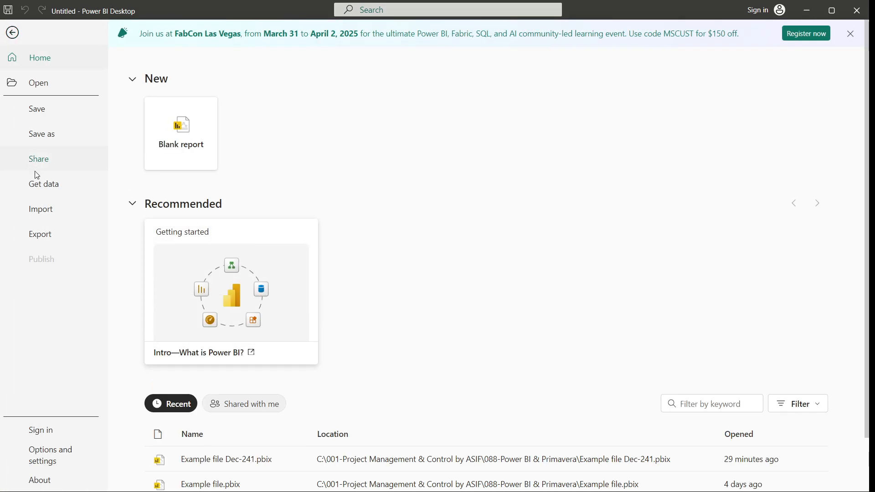
{"action": "left_click", "coordinate": [40, 210]}
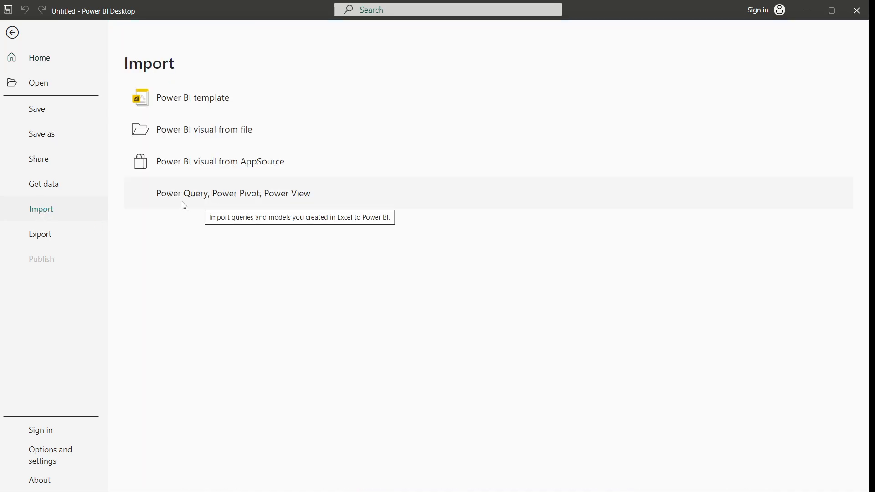
{"action": "left_click", "coordinate": [251, 205]}
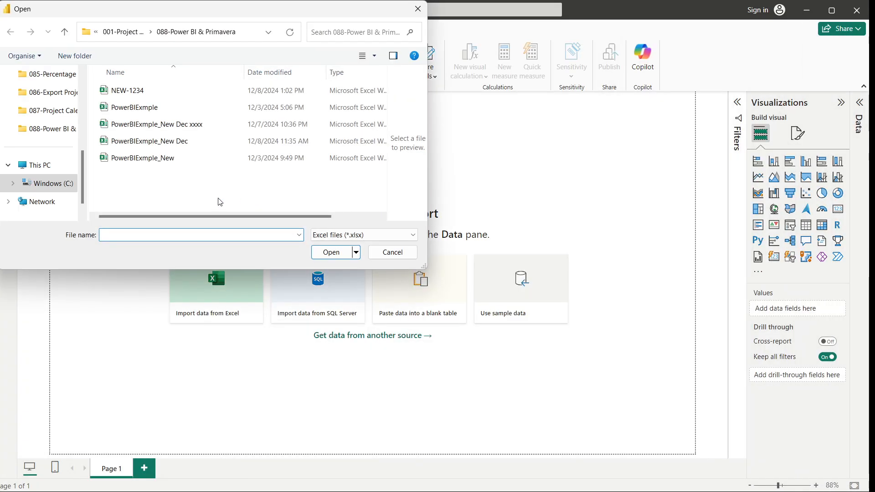
{"action": "double_click", "coordinate": [145, 93]}
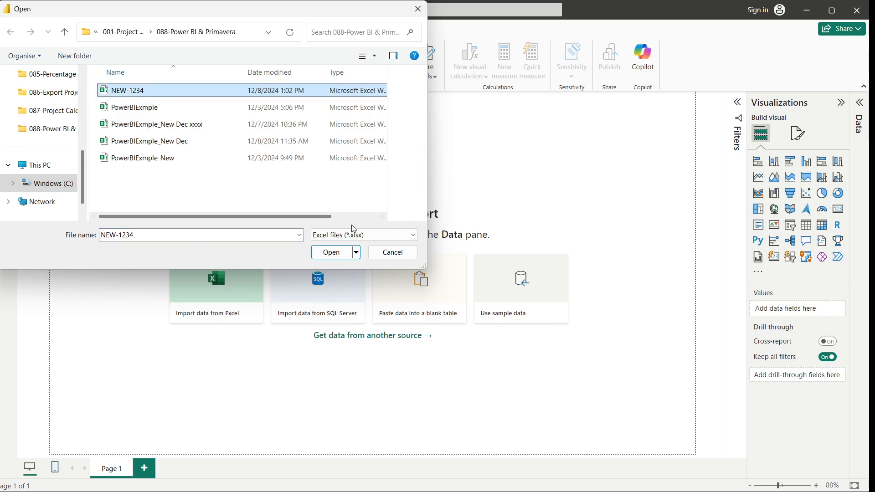
{"action": "left_click", "coordinate": [332, 252]}
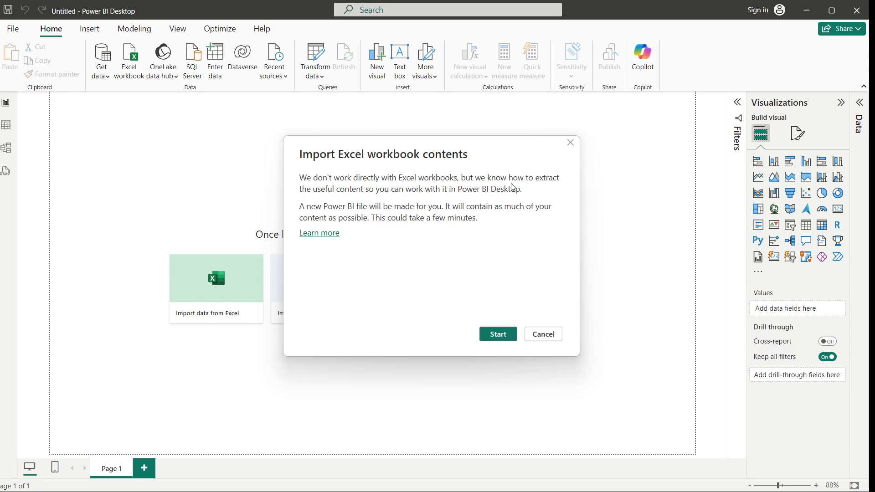
Run the Excel workbook contents migration, check the imported queries, tables and measures, and dismiss the summary
{"action": "left_click", "coordinate": [501, 335]}
{"action": "left_click", "coordinate": [500, 333]}
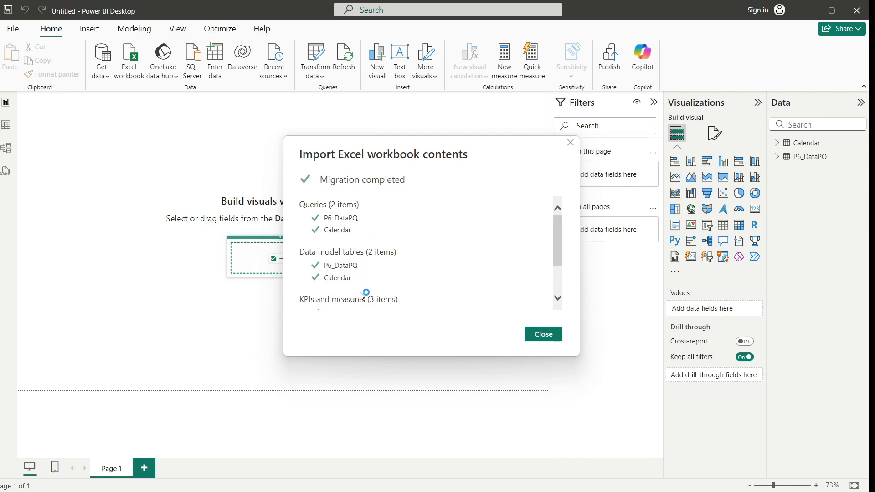
{"action": "scroll", "coordinate": [564, 256], "scroll_direction": "down", "scroll_amount": 2}
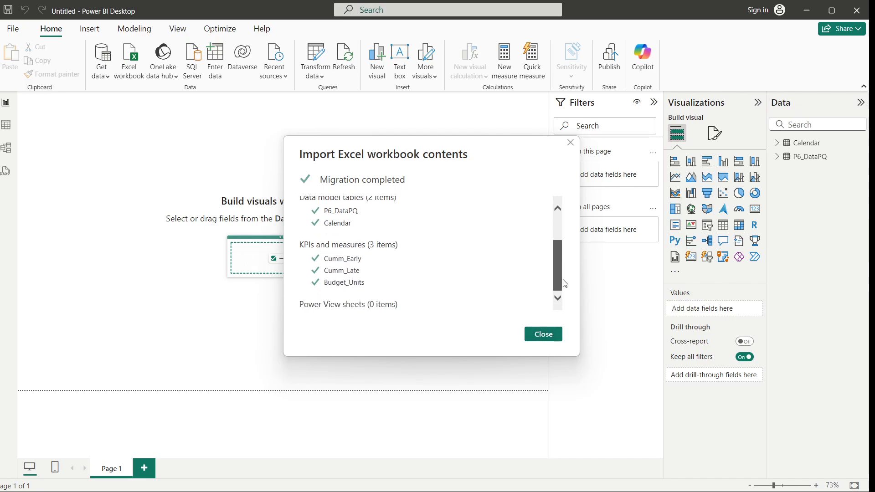
{"action": "left_click", "coordinate": [543, 335]}
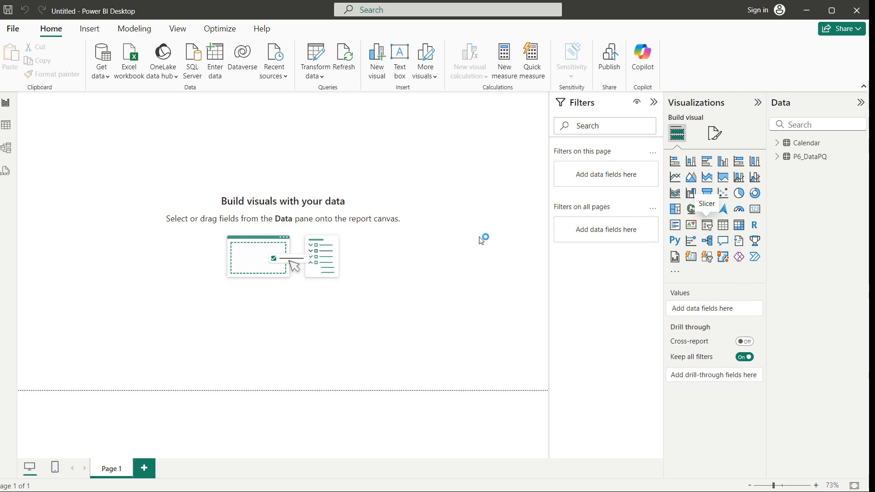
Look through the fields of the imported Calendar and P6_DataPQ tables
{"action": "left_click", "coordinate": [776, 144]}
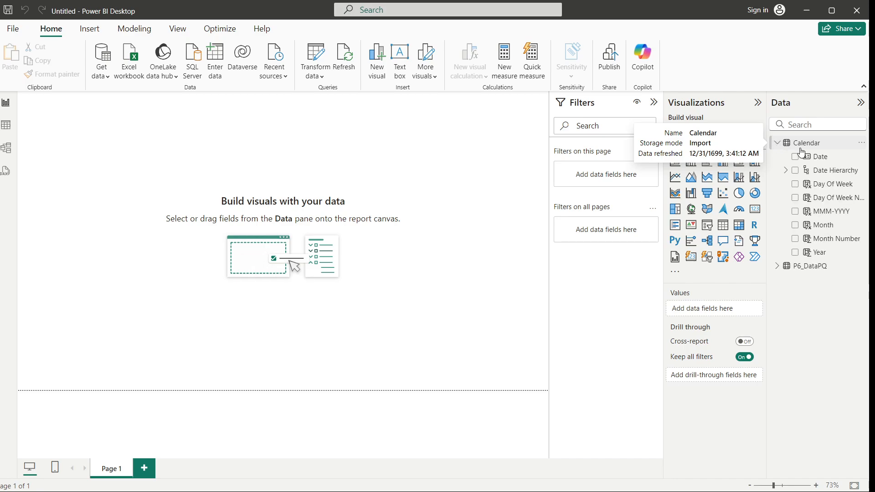
{"action": "left_click", "coordinate": [777, 144]}
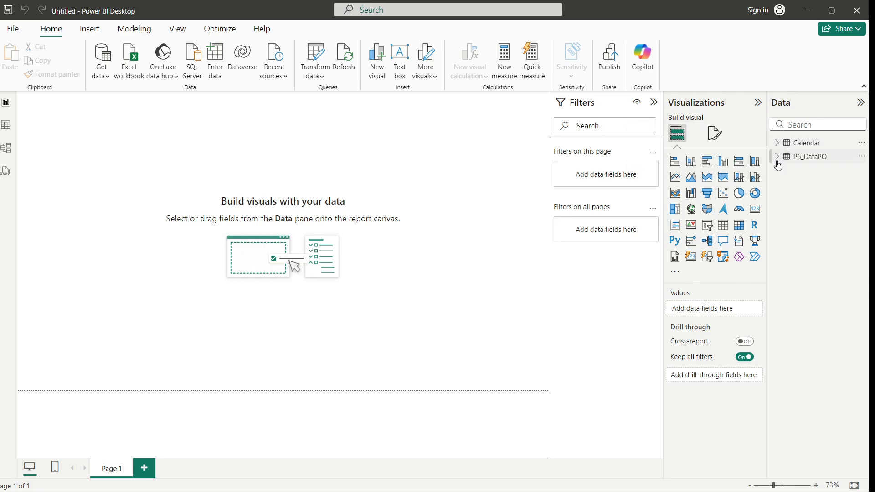
{"action": "left_click", "coordinate": [777, 157]}
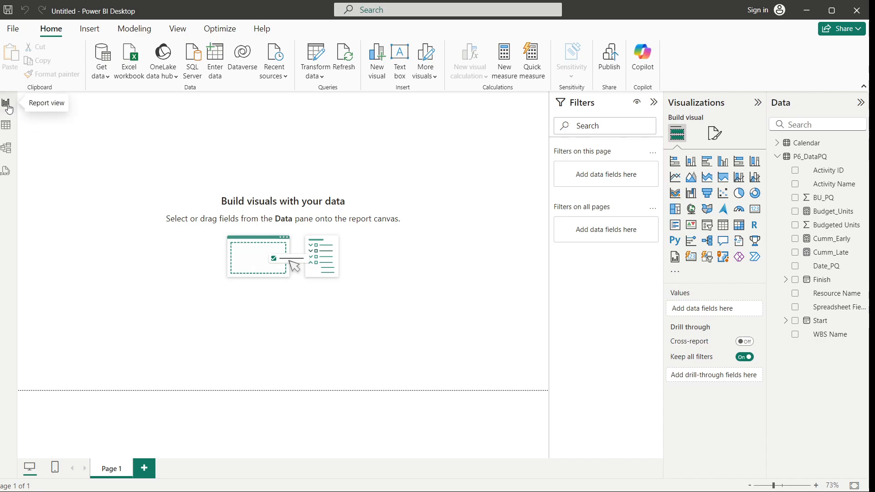
Inspect the rows of the Calendar and P6_DataPQ tables and their model relationship, and return to the report view
{"action": "left_click", "coordinate": [5, 126]}
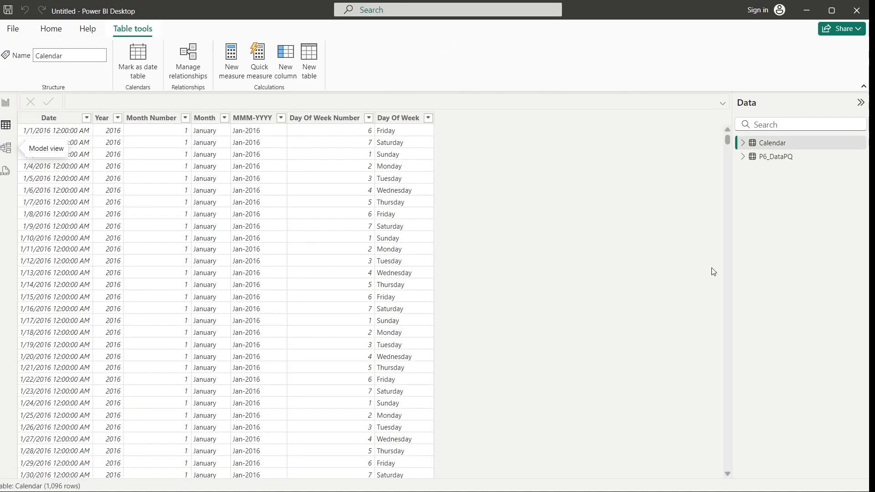
{"action": "left_click", "coordinate": [783, 159]}
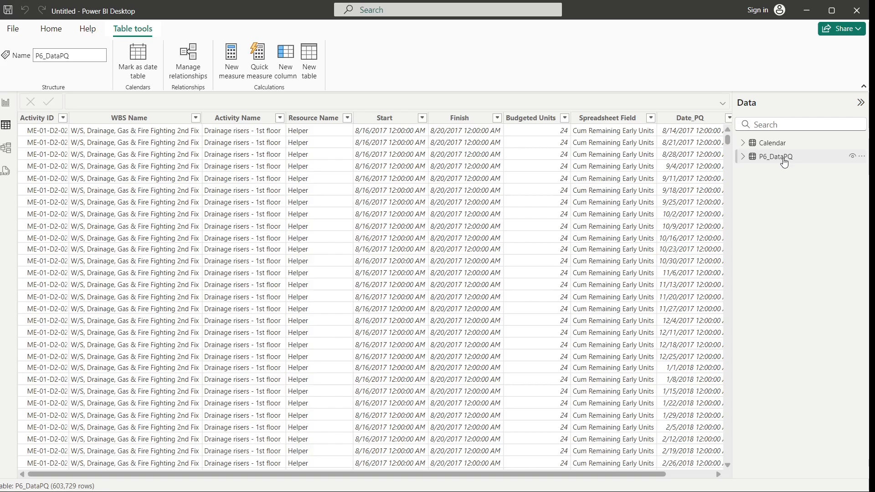
{"action": "left_click", "coordinate": [772, 143]}
{"action": "left_click", "coordinate": [5, 155]}
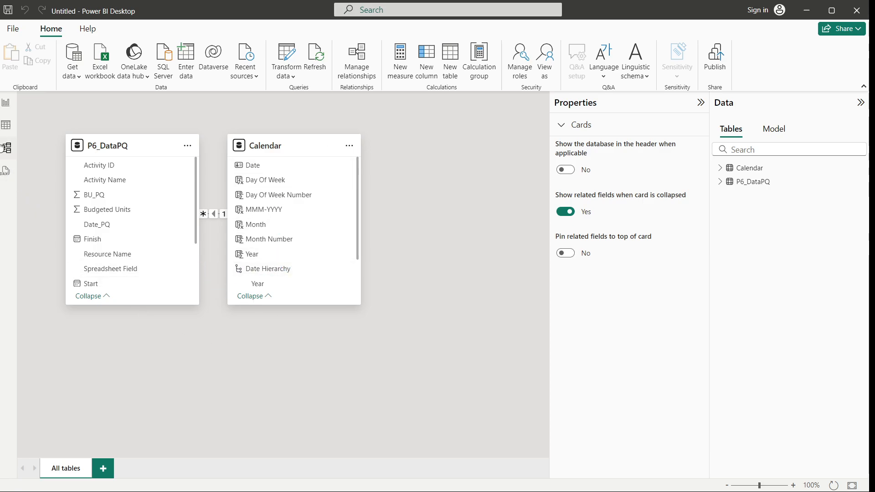
{"action": "left_click", "coordinate": [7, 106]}
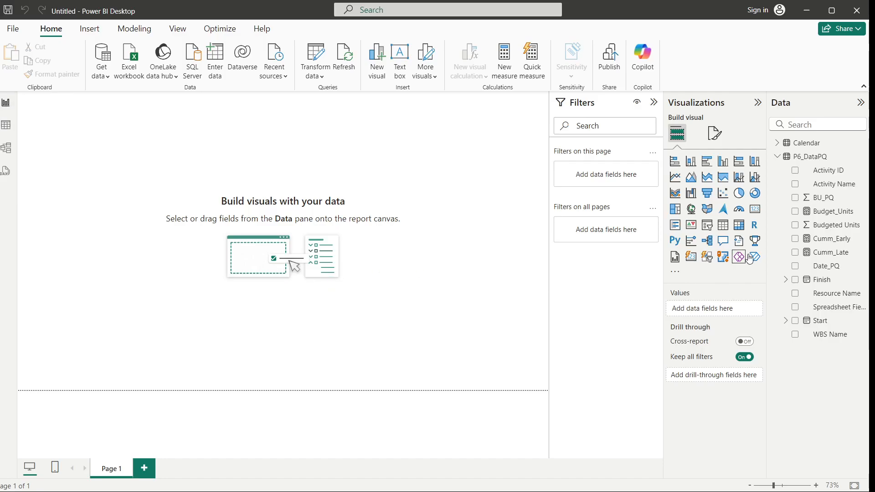
Try an enlarged stacked column chart with the sum of BU_PQ on the Y-axis and Date_PQ on the X-axis
{"action": "left_click", "coordinate": [691, 161]}
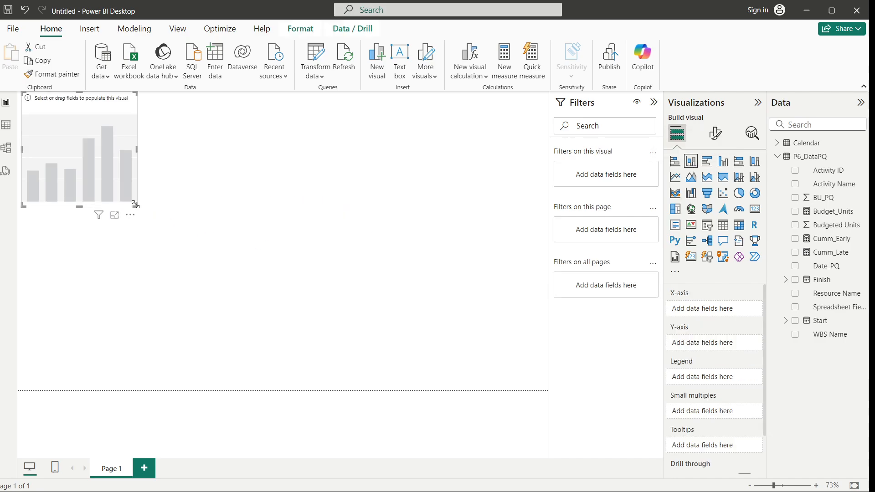
{"action": "left_click_drag", "start_coordinate": [227, 287], "coordinate": [296, 318]}
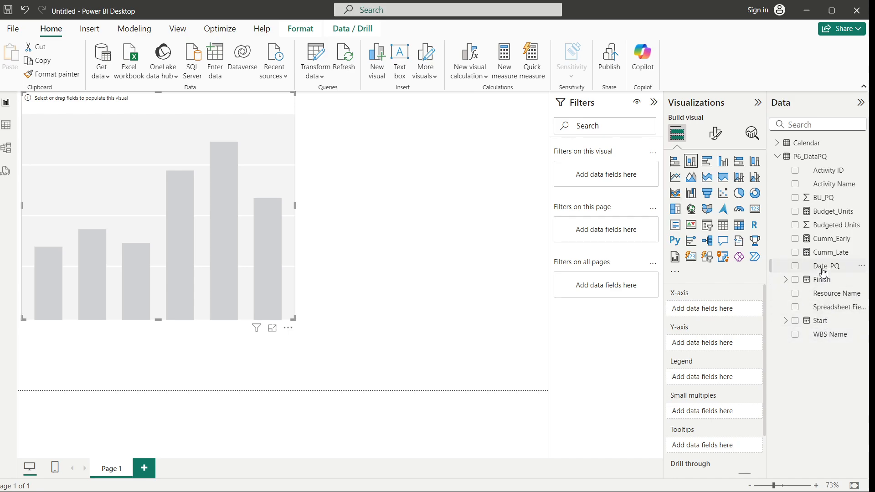
{"action": "left_click_drag", "start_coordinate": [823, 272], "coordinate": [732, 353]}
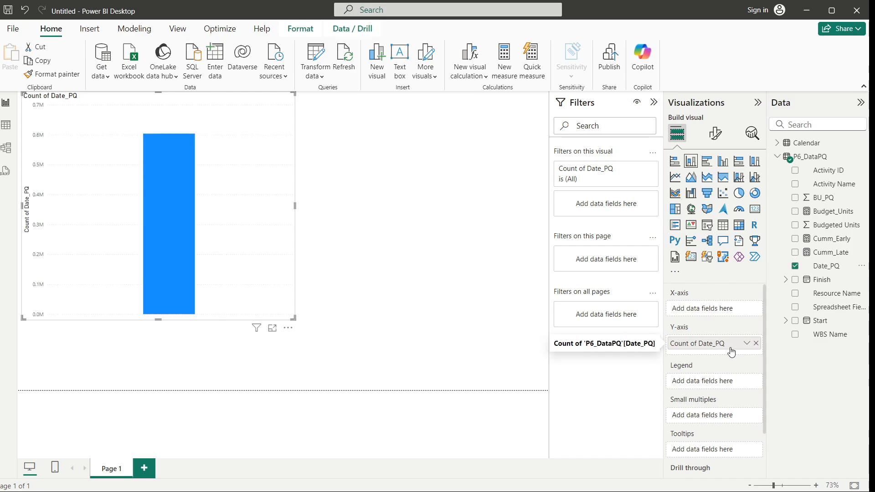
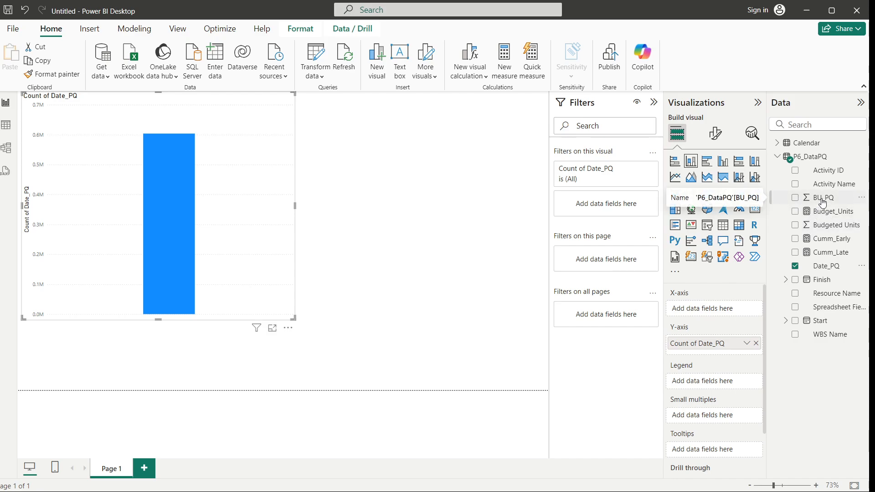
{"action": "left_click", "coordinate": [754, 345]}
{"action": "left_click_drag", "start_coordinate": [826, 201], "coordinate": [742, 343]}
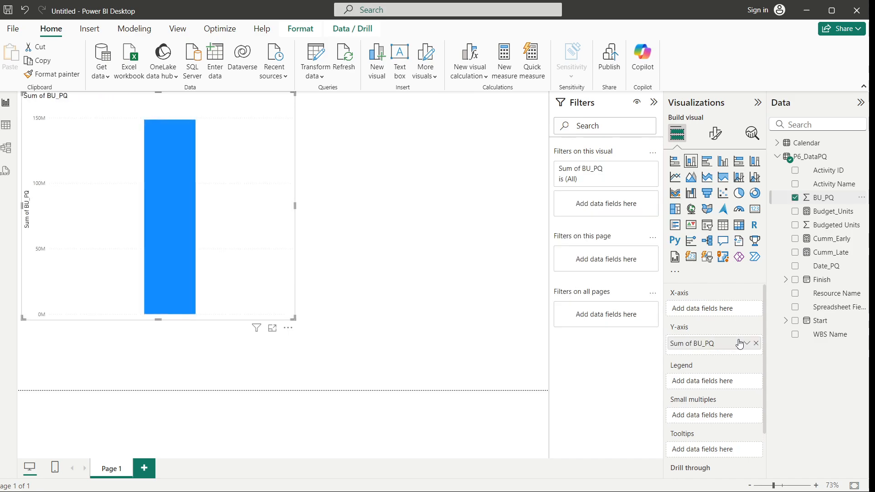
{"action": "left_click_drag", "start_coordinate": [821, 267], "coordinate": [722, 309]}
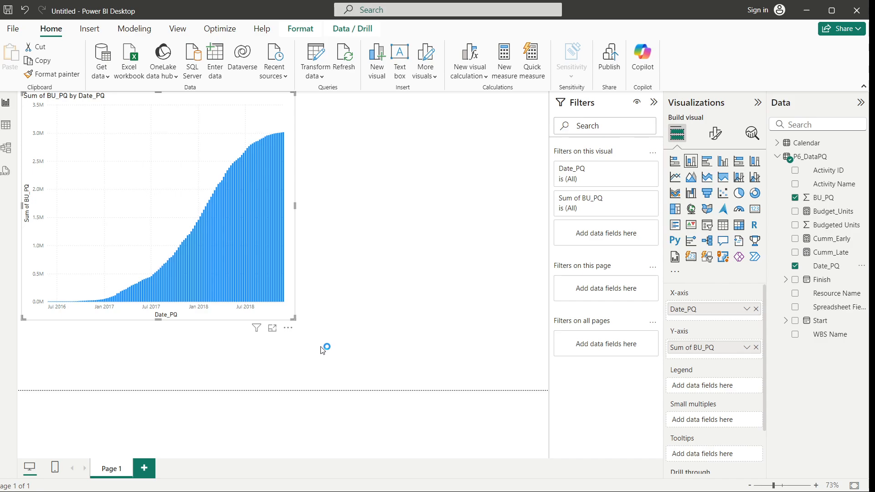
Delete the BU_PQ by Date_PQ column chart from the report page
{"action": "mouse_move", "coordinate": [532, 489]}
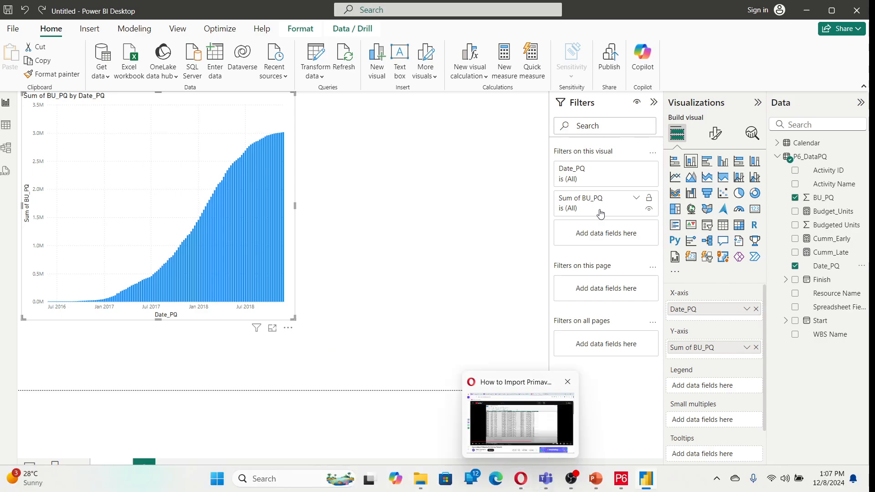
{"action": "left_click", "coordinate": [346, 262]}
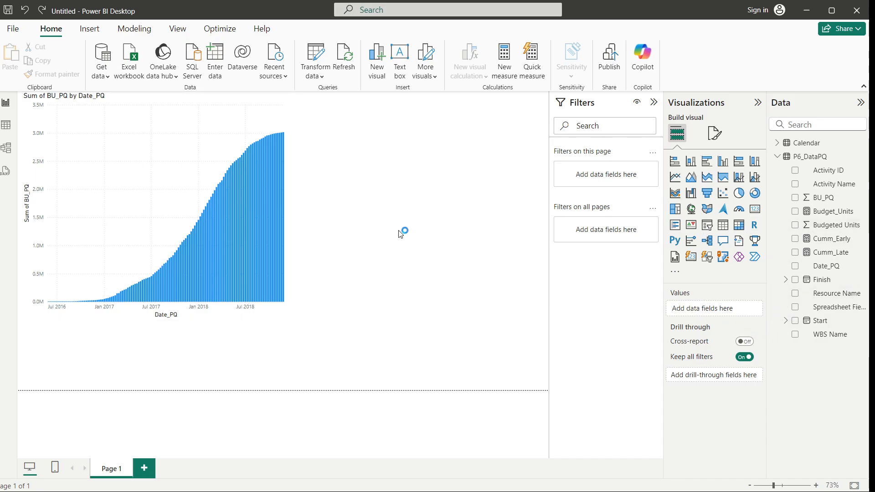
{"action": "left_click", "coordinate": [254, 106]}
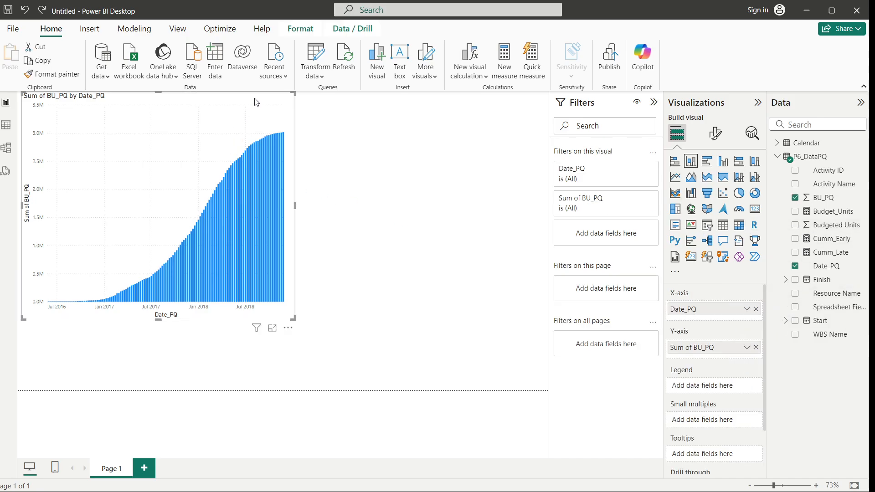
{"action": "key", "text": "Delete"}
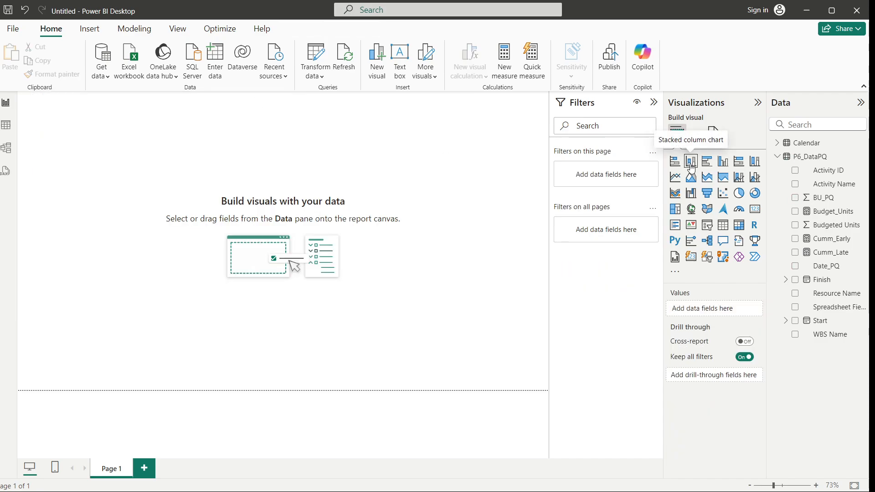
Add an enlarged stacked column chart with the Budget_Units measure on the Y-axis and Date_PQ on the X-axis
{"action": "left_click", "coordinate": [691, 162]}
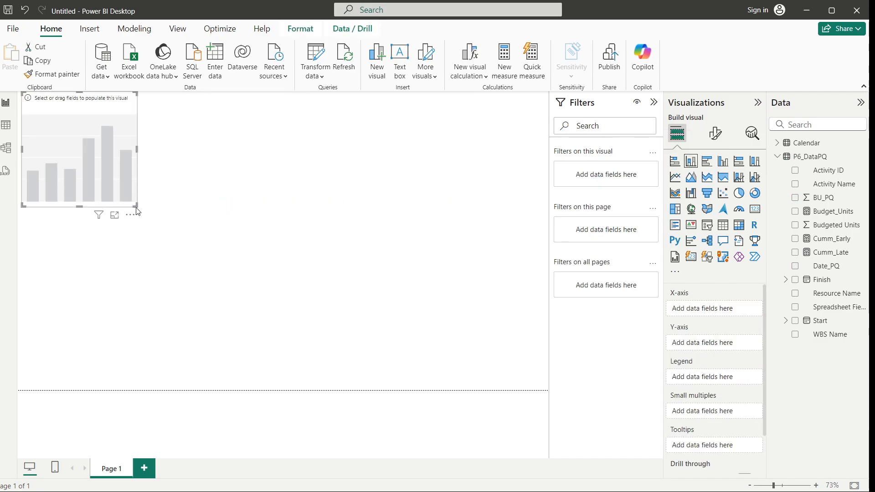
{"action": "left_click_drag", "start_coordinate": [137, 209], "coordinate": [249, 312]}
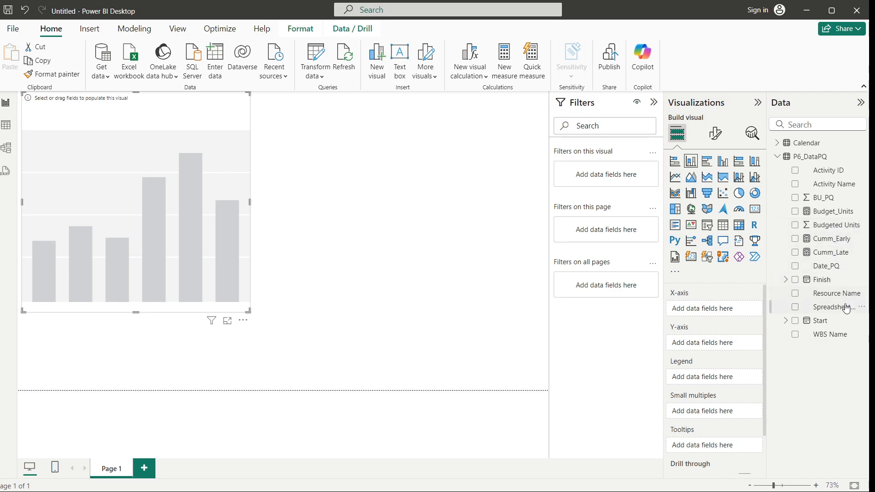
{"action": "left_click_drag", "start_coordinate": [839, 215], "coordinate": [732, 345]}
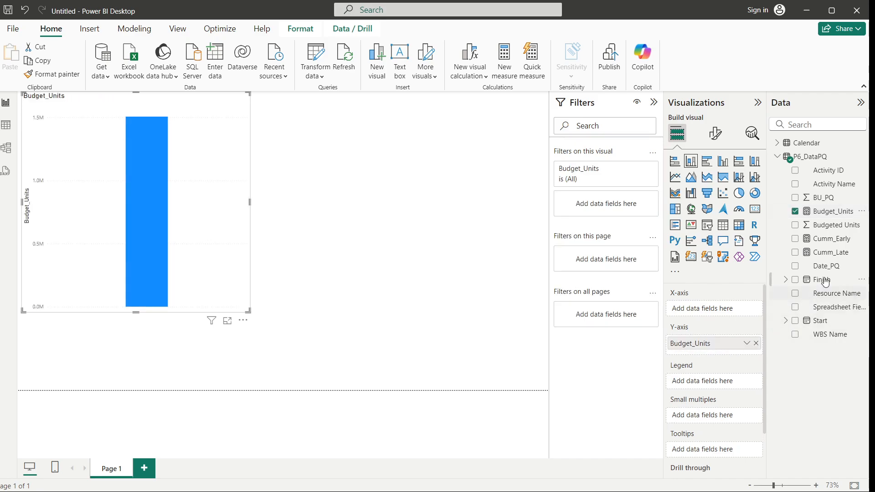
{"action": "left_click_drag", "start_coordinate": [832, 270], "coordinate": [740, 314]}
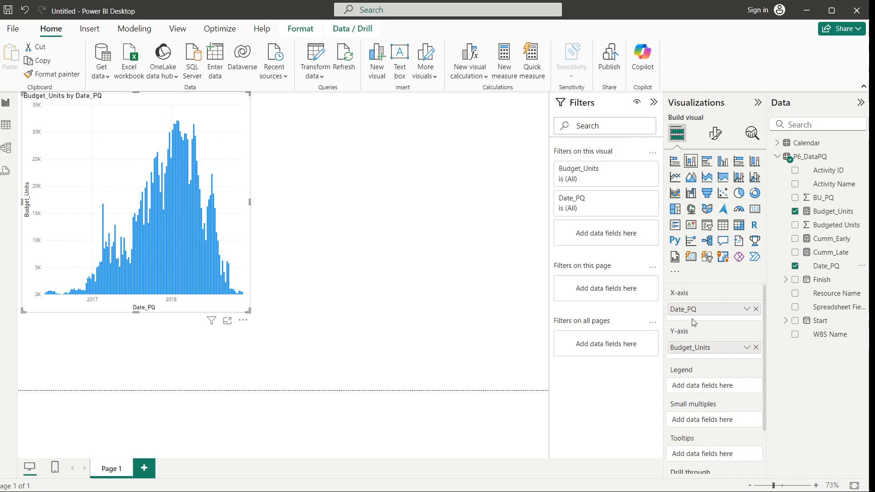
Replace Date_PQ on the chart's X-axis with the Calendar table's Date Hierarchy, keeping only its Year and Month levels
{"action": "left_click", "coordinate": [746, 310]}
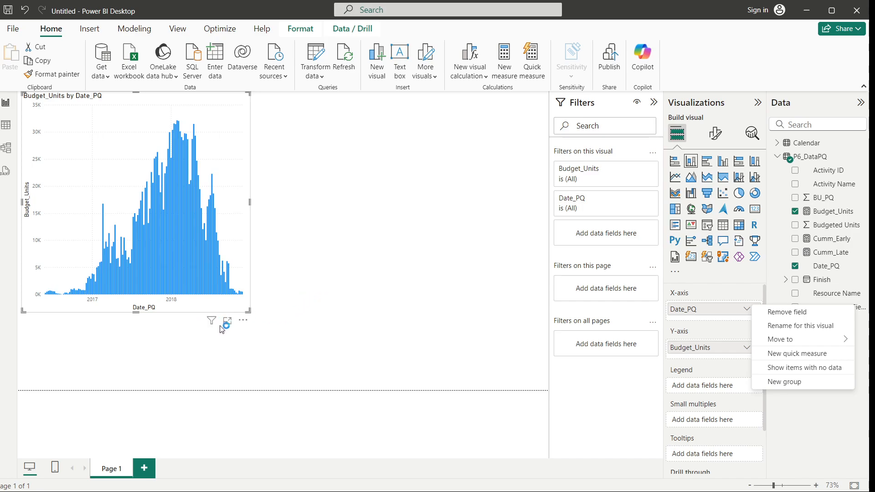
{"action": "left_click", "coordinate": [782, 161]}
{"action": "left_click", "coordinate": [778, 143]}
{"action": "left_click_drag", "start_coordinate": [719, 309], "coordinate": [584, 319]}
{"action": "left_click_drag", "start_coordinate": [831, 170], "coordinate": [700, 310]}
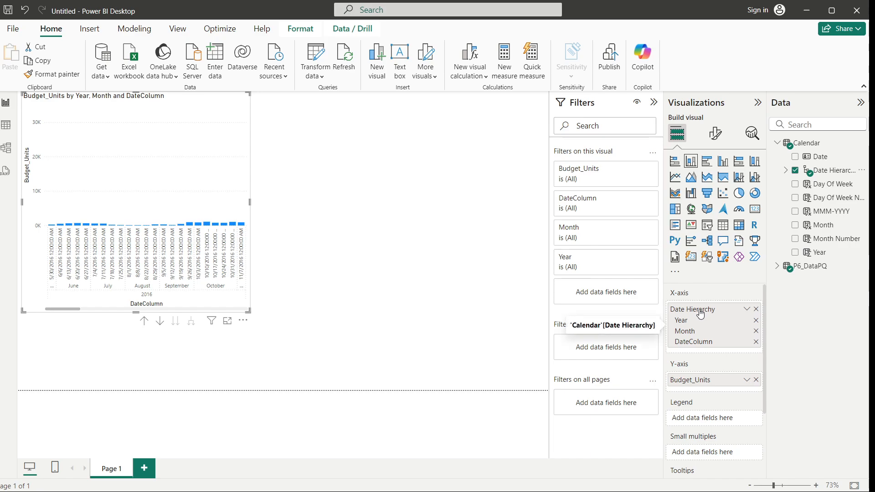
{"action": "left_click", "coordinate": [756, 341]}
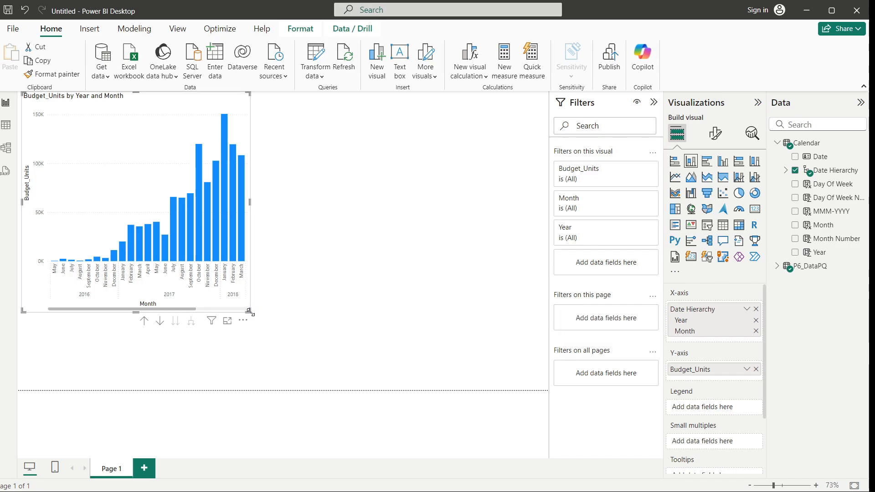
Resize the Budget_Units by Year and Month chart wider and shorter so all months from 2016 to 2018 fit
{"action": "left_click_drag", "start_coordinate": [249, 312], "coordinate": [320, 297]}
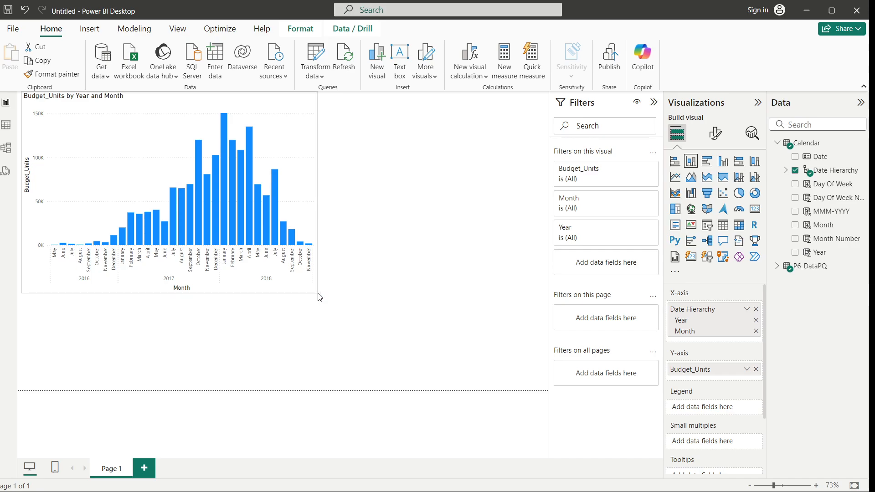
{"action": "left_click_drag", "start_coordinate": [320, 297], "coordinate": [317, 259]}
{"action": "left_click", "coordinate": [331, 303]}
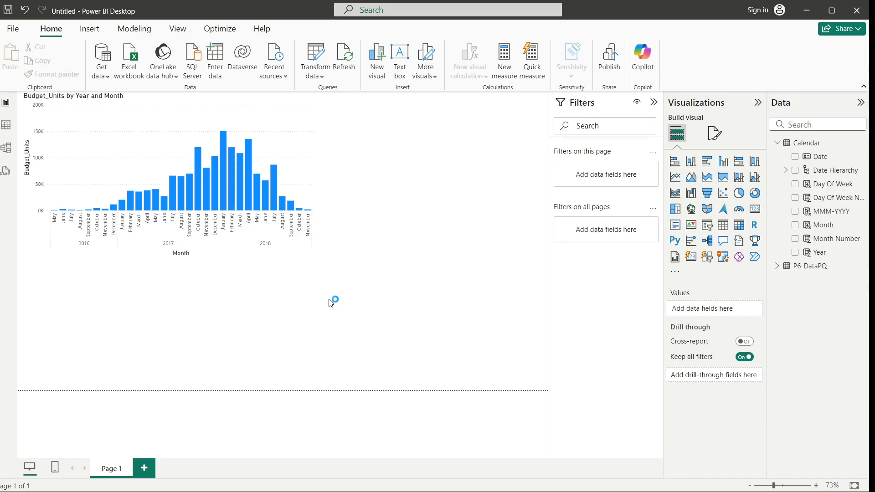
Turn on the visual border for the Budget_Units by Year and Month chart
{"action": "left_click", "coordinate": [232, 254]}
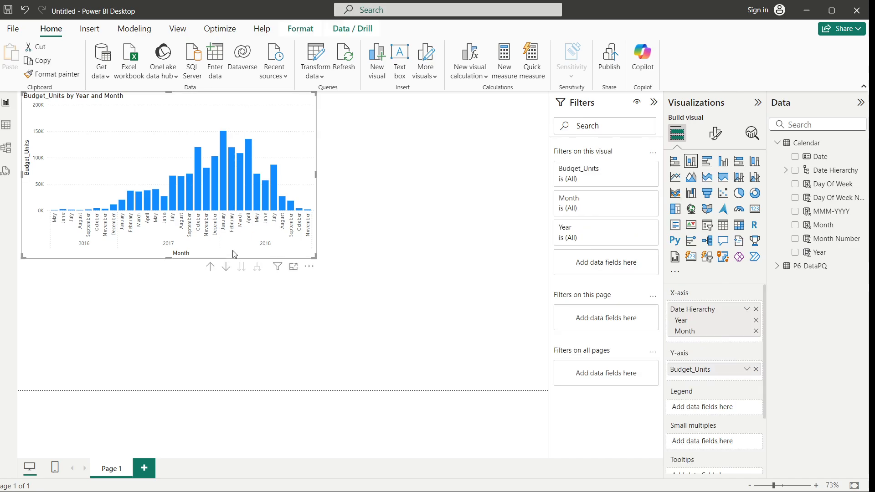
{"action": "left_click", "coordinate": [717, 135]}
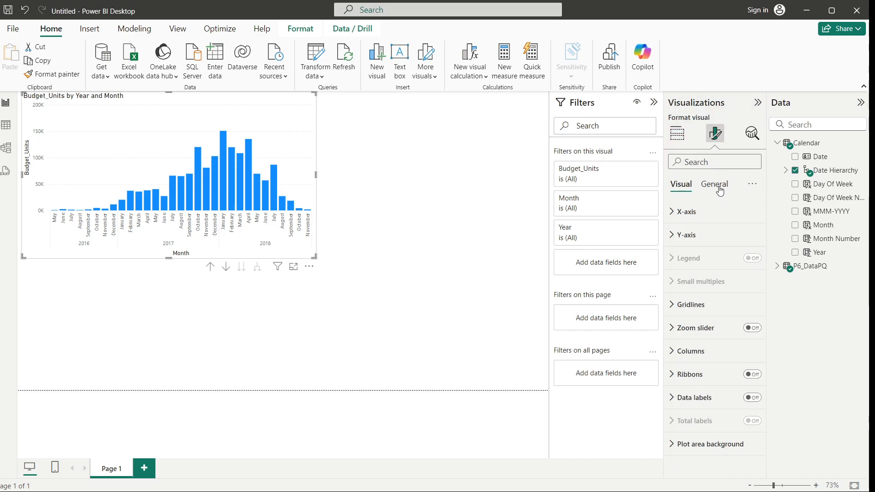
{"action": "left_click", "coordinate": [719, 189]}
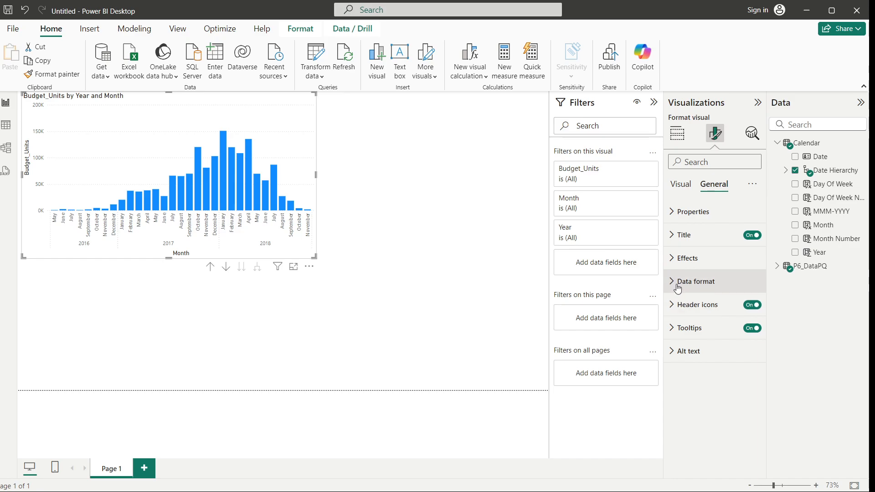
{"action": "left_click", "coordinate": [684, 235]}
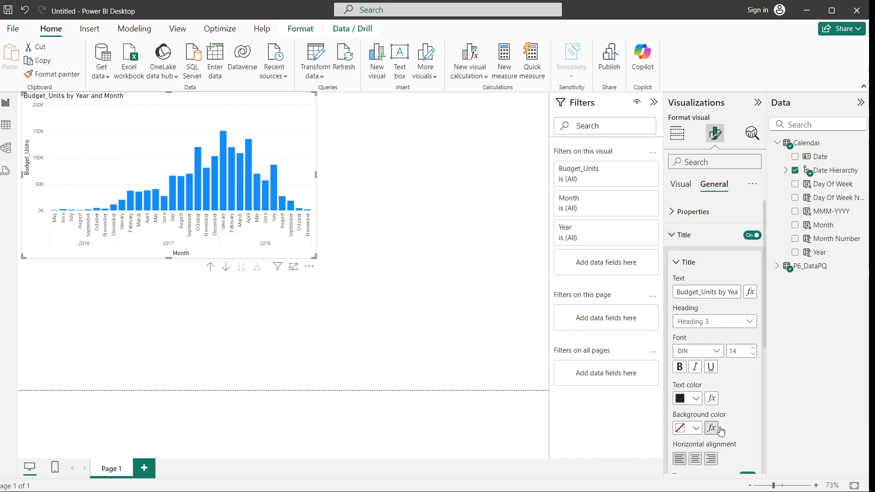
{"action": "scroll", "coordinate": [714, 424], "scroll_direction": "down", "scroll_amount": 5}
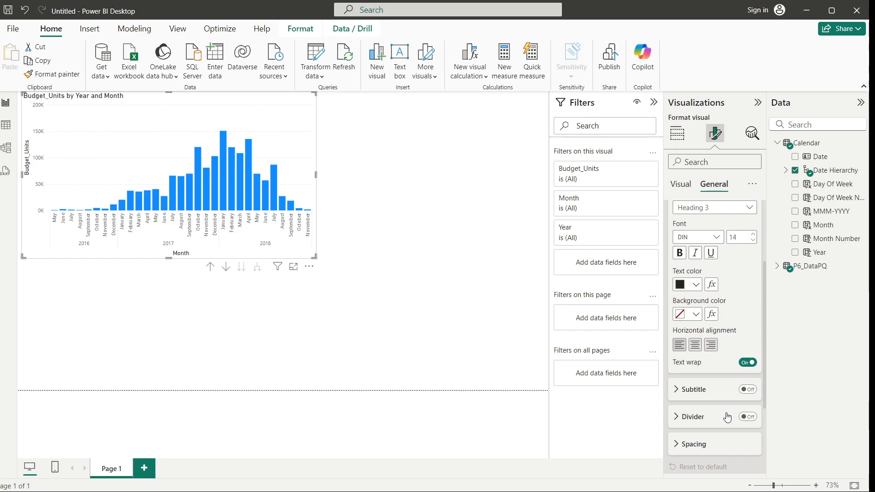
{"action": "scroll", "coordinate": [726, 417], "scroll_direction": "down", "scroll_amount": 5}
{"action": "scroll", "coordinate": [700, 383], "scroll_direction": "up", "scroll_amount": 10}
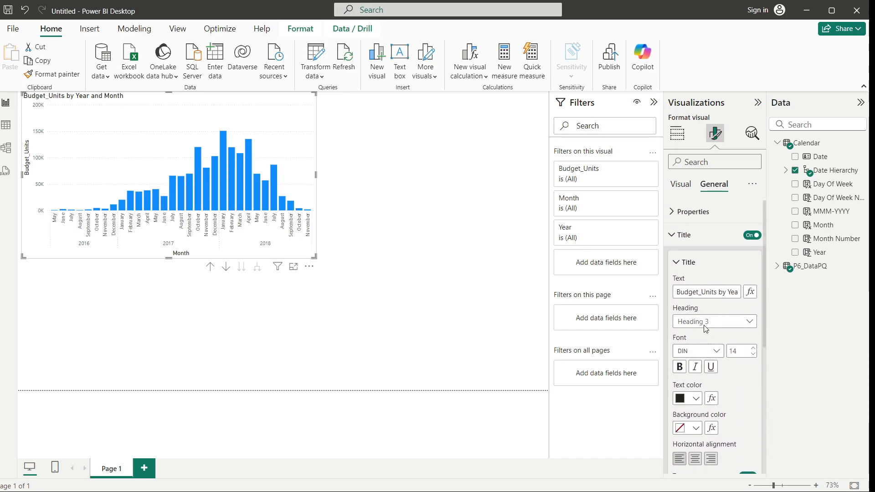
{"action": "left_click", "coordinate": [675, 234]}
{"action": "left_click", "coordinate": [675, 259]}
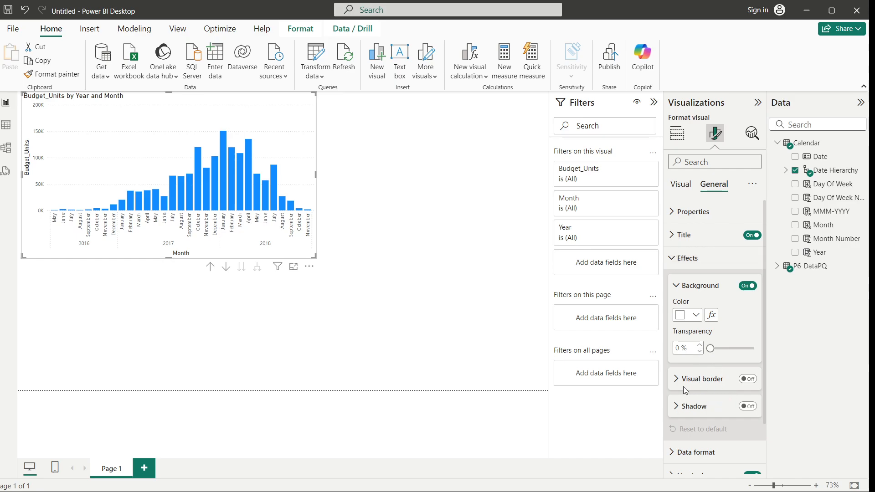
{"action": "left_click", "coordinate": [747, 378]}
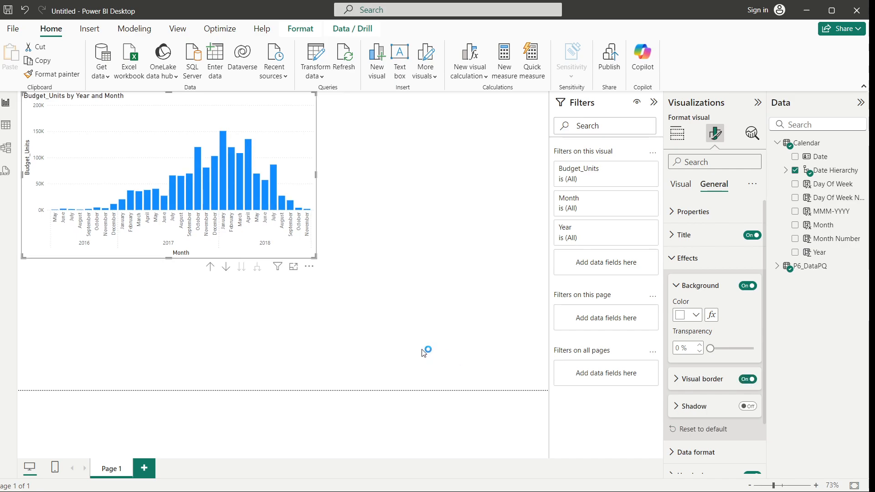
{"action": "left_click", "coordinate": [393, 244]}
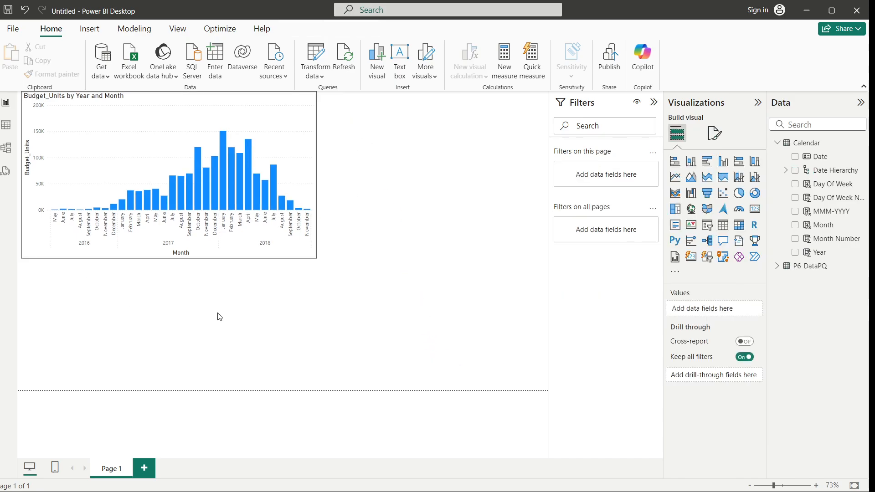
Reduce the height of the Budget_Units chart slightly from its lower edge
{"action": "left_click", "coordinate": [247, 258]}
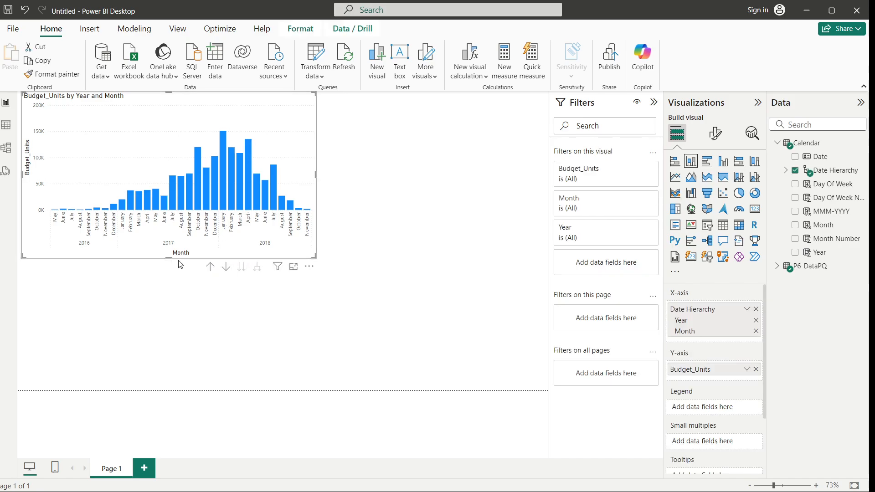
{"action": "left_click_drag", "start_coordinate": [170, 259], "coordinate": [170, 246]}
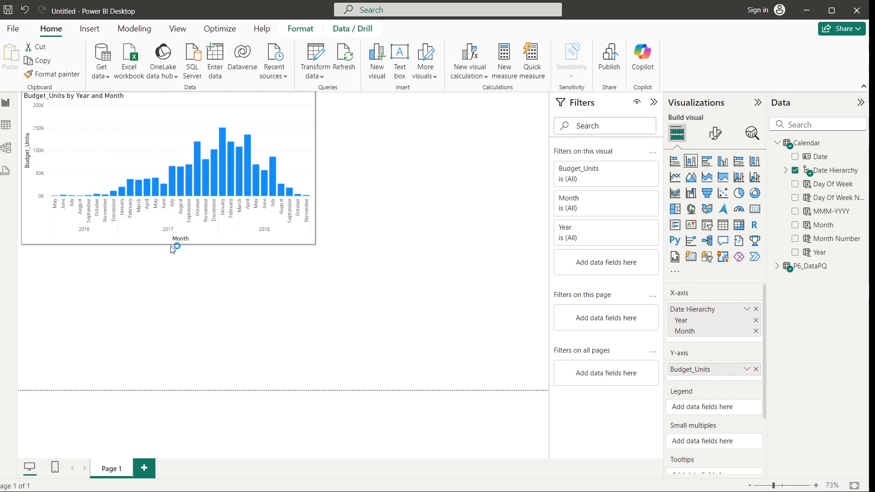
{"action": "left_click", "coordinate": [183, 310]}
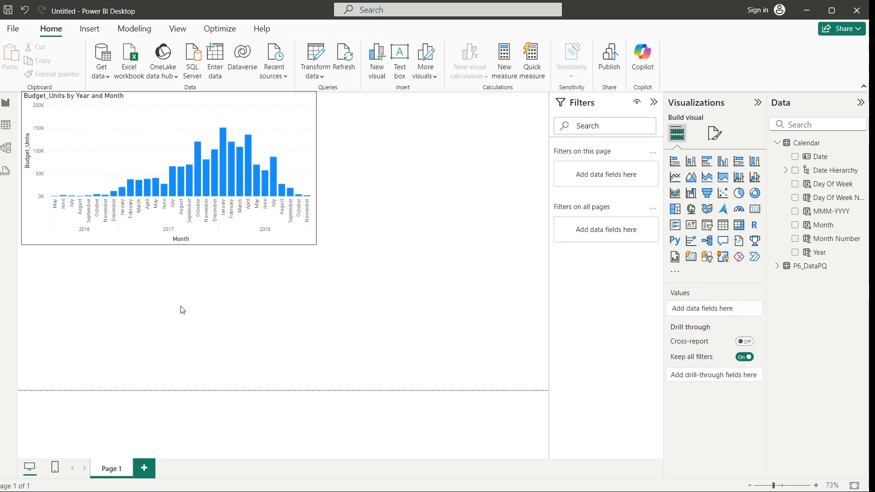
Add a line and stacked column chart below the first one, with P6_DataPQ's Cumm_Late and Cumm_Early on the line Y-axis
{"action": "left_click", "coordinate": [739, 177]}
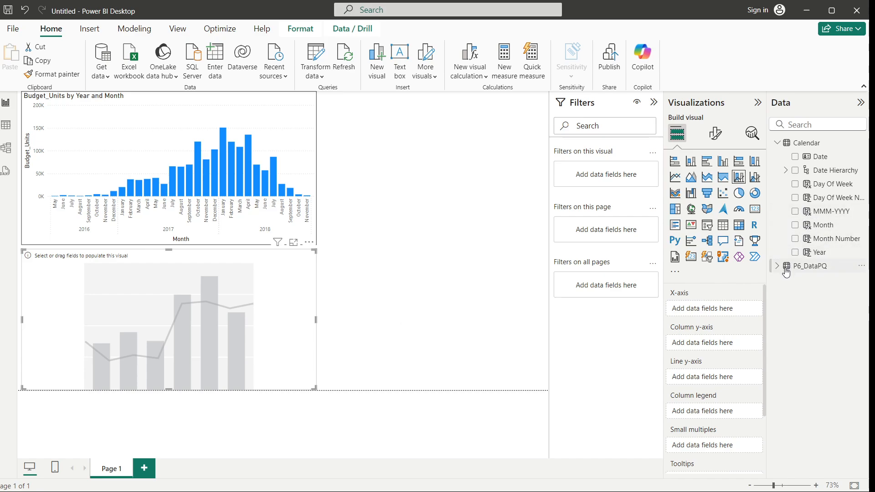
{"action": "left_click", "coordinate": [778, 143]}
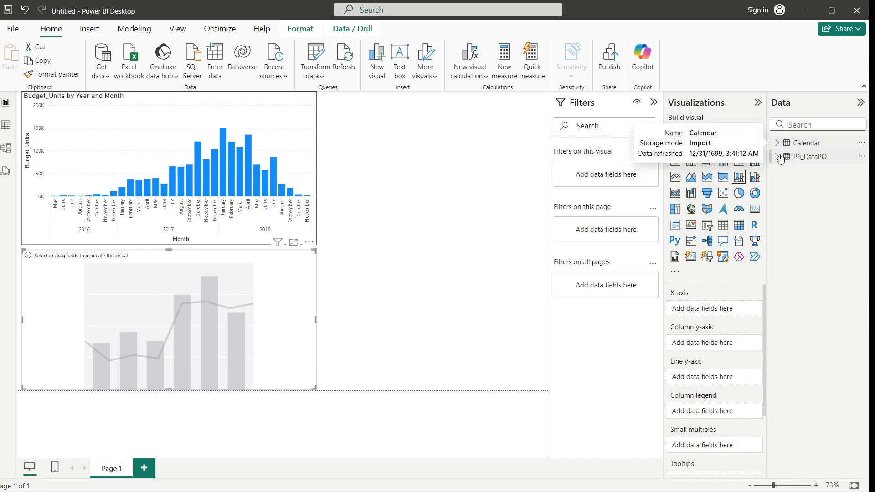
{"action": "left_click", "coordinate": [778, 156]}
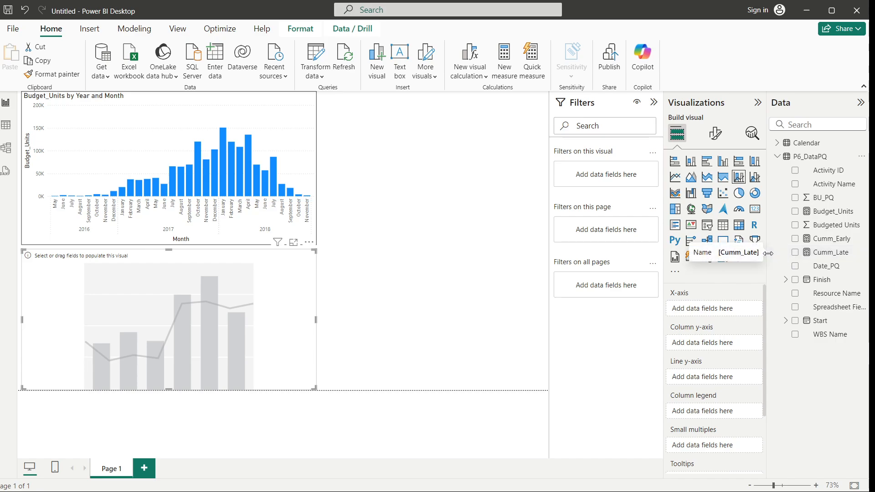
{"action": "left_click_drag", "start_coordinate": [769, 255], "coordinate": [725, 256]}
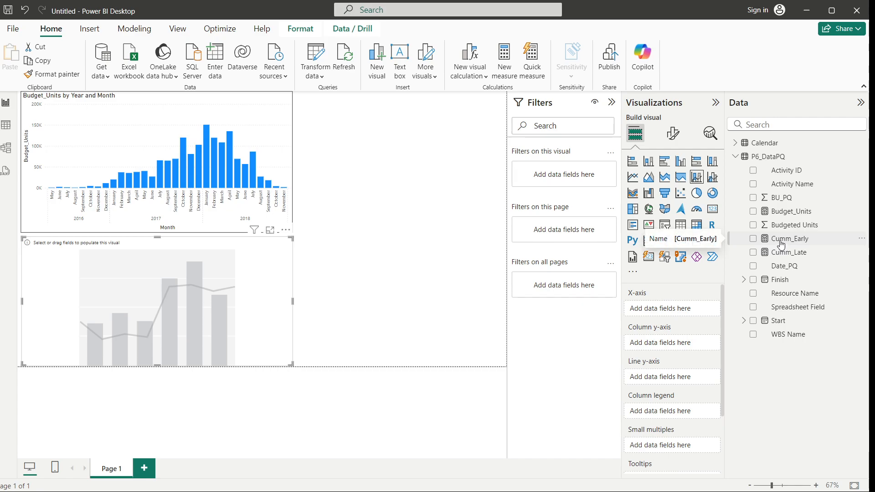
{"action": "left_click_drag", "start_coordinate": [781, 245], "coordinate": [682, 345]}
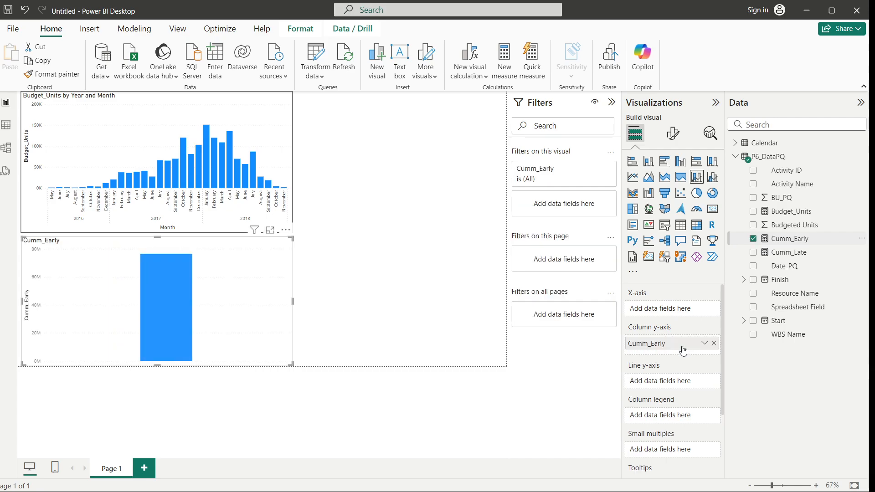
{"action": "left_click_drag", "start_coordinate": [783, 258], "coordinate": [695, 362]}
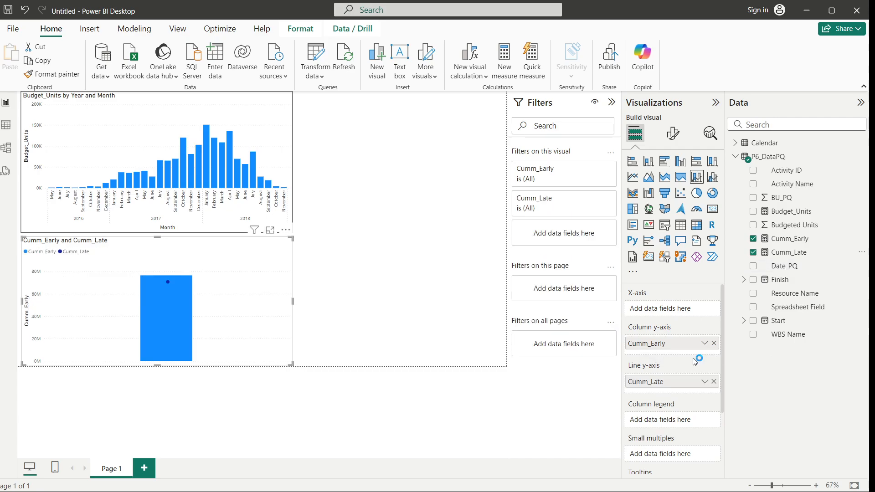
{"action": "left_click_drag", "start_coordinate": [688, 347], "coordinate": [681, 385]}
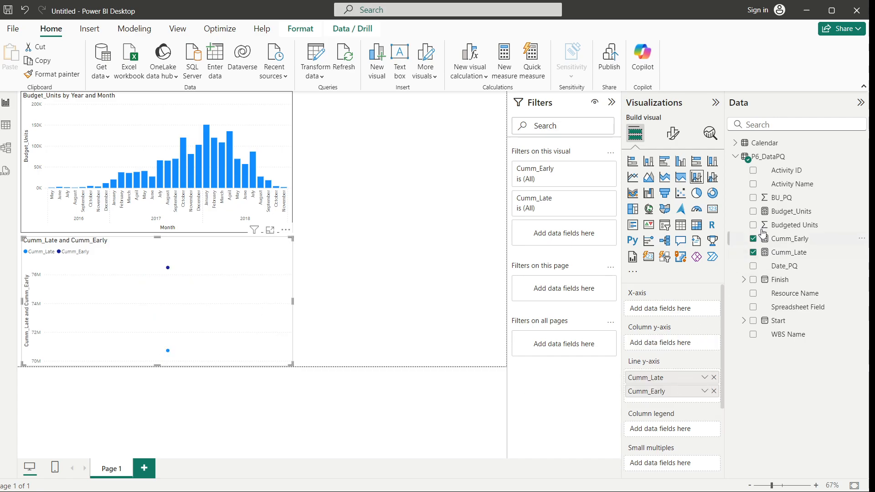
Try the Calendar table's Date Hierarchy on the cumulative chart's X-axis, keeping only its Year and Month levels
{"action": "left_click", "coordinate": [735, 142]}
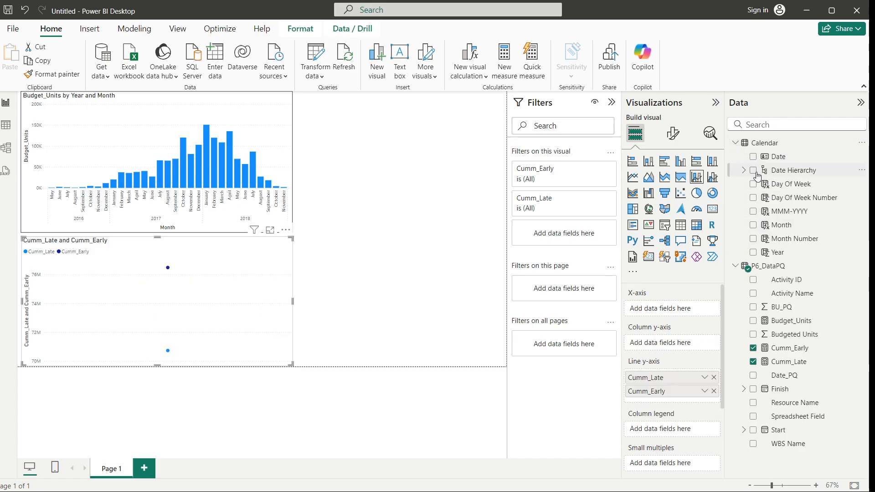
{"action": "left_click_drag", "start_coordinate": [751, 174], "coordinate": [661, 315]}
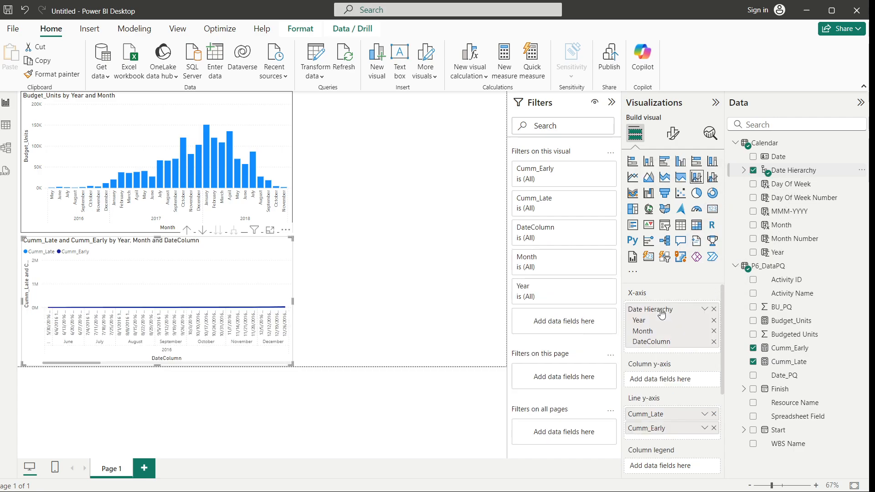
{"action": "left_click", "coordinate": [714, 342]}
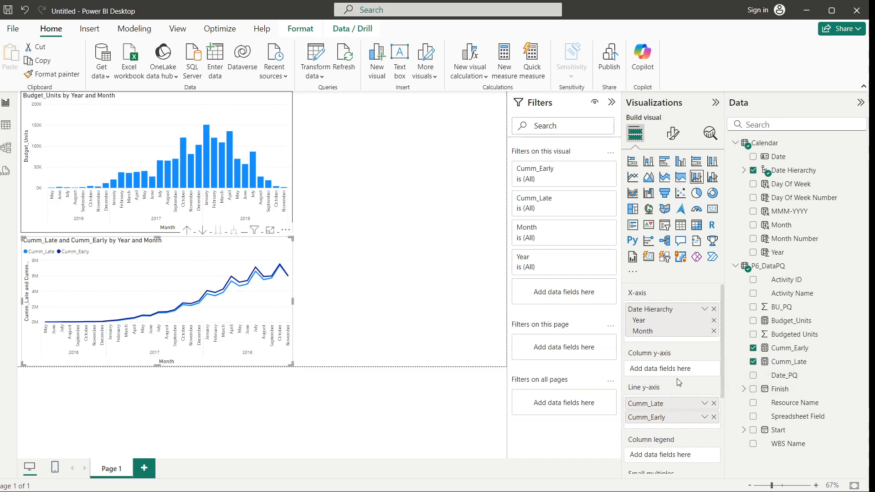
Reorder the cumulative chart's line Y-axis by removing Cumm_Late and adding it back below Cumm_Early
{"action": "scroll", "coordinate": [679, 382], "scroll_direction": "down", "scroll_amount": 2}
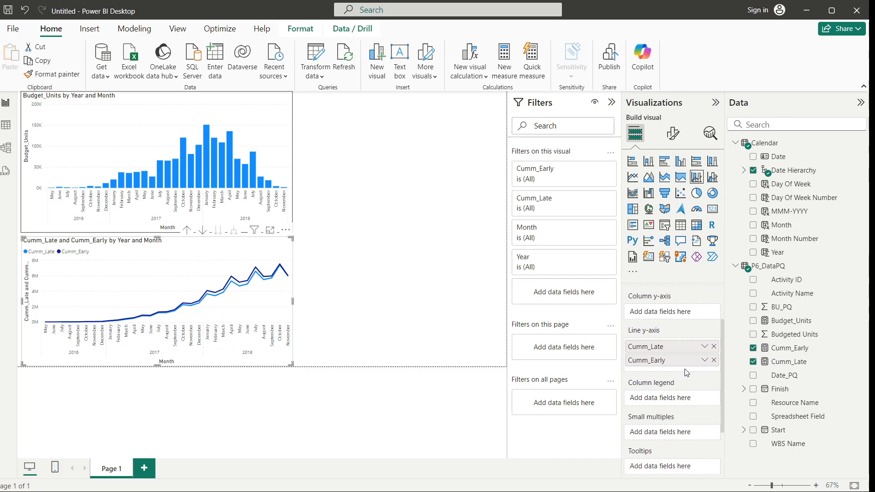
{"action": "left_click", "coordinate": [713, 347]}
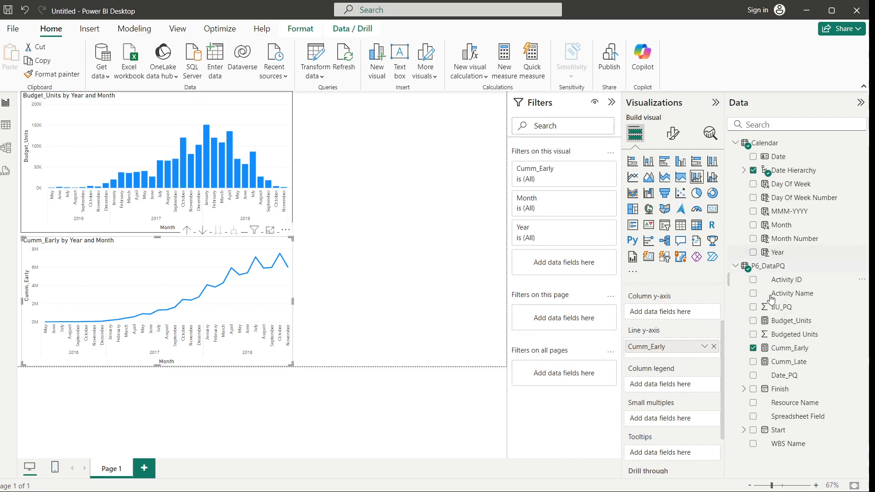
{"action": "left_click_drag", "start_coordinate": [754, 361], "coordinate": [677, 357]}
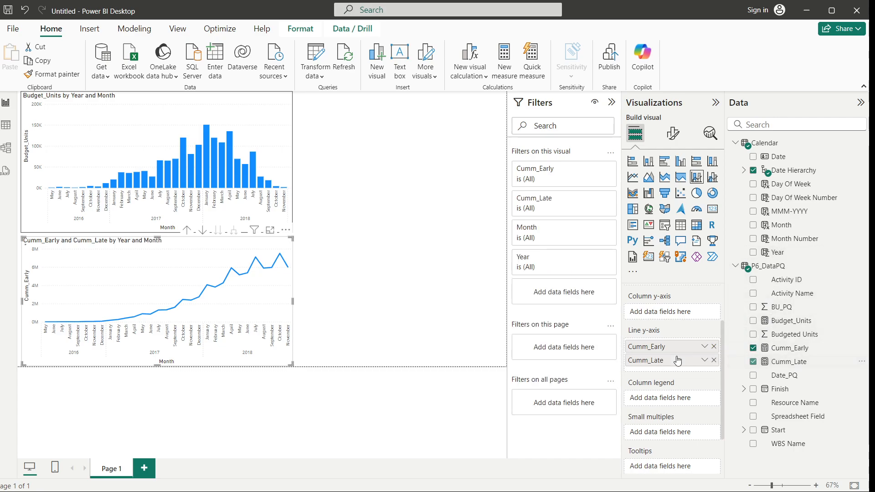
Try adding Date_PQ to the cumulative chart's column legend and column Y-axis
{"action": "left_click", "coordinate": [743, 171]}
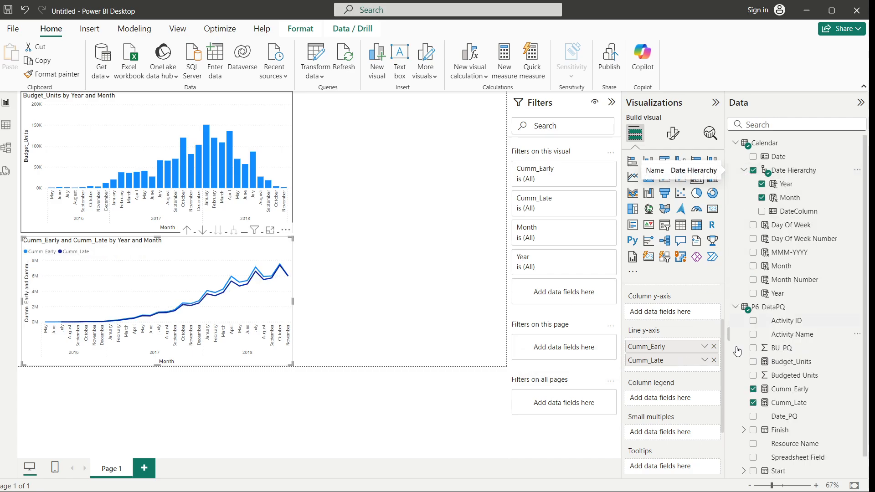
{"action": "left_click", "coordinate": [753, 417]}
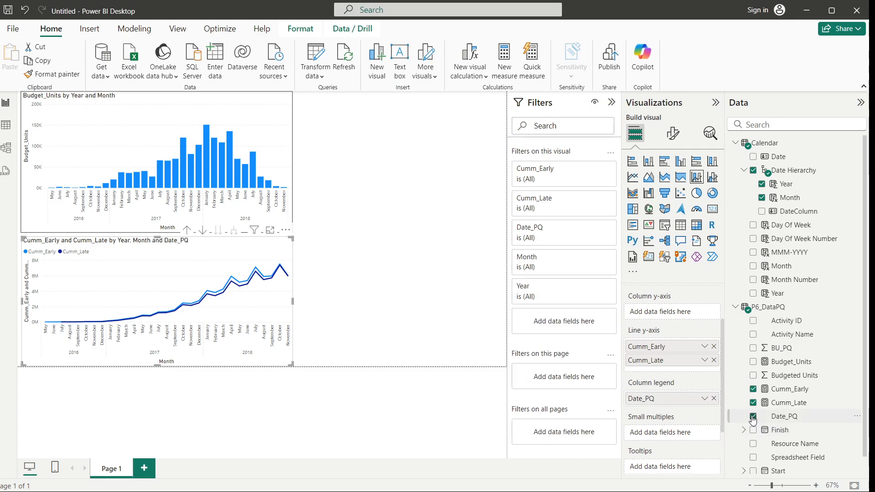
{"action": "left_click_drag", "start_coordinate": [753, 417], "coordinate": [679, 313]}
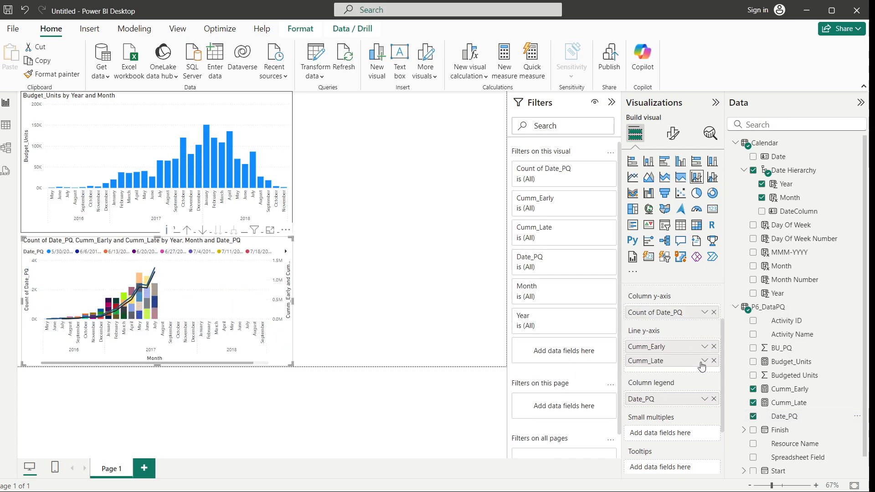
{"action": "left_click", "coordinate": [714, 312]}
Replace the Date Hierarchy with Date_PQ on the cumulative chart's X-axis and remove Date_PQ from its column legend
{"action": "left_click", "coordinate": [753, 170]}
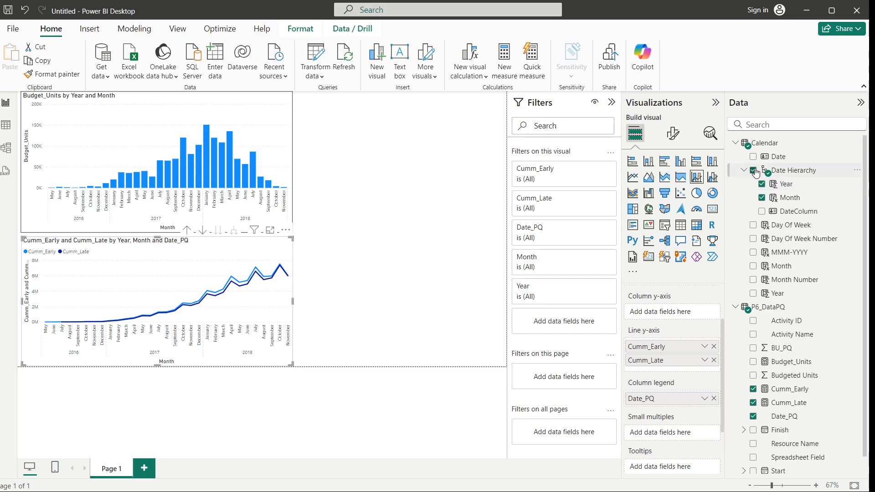
{"action": "left_click", "coordinate": [735, 143]}
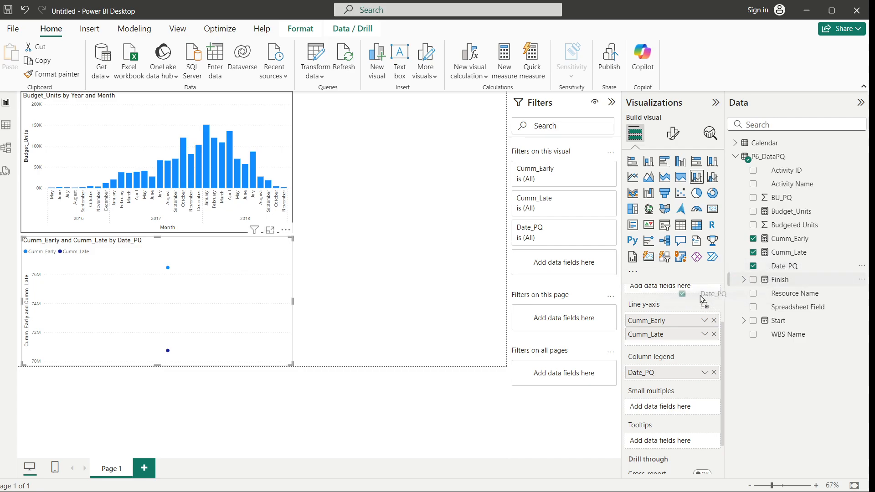
{"action": "scroll", "coordinate": [699, 293], "scroll_direction": "up", "scroll_amount": 2}
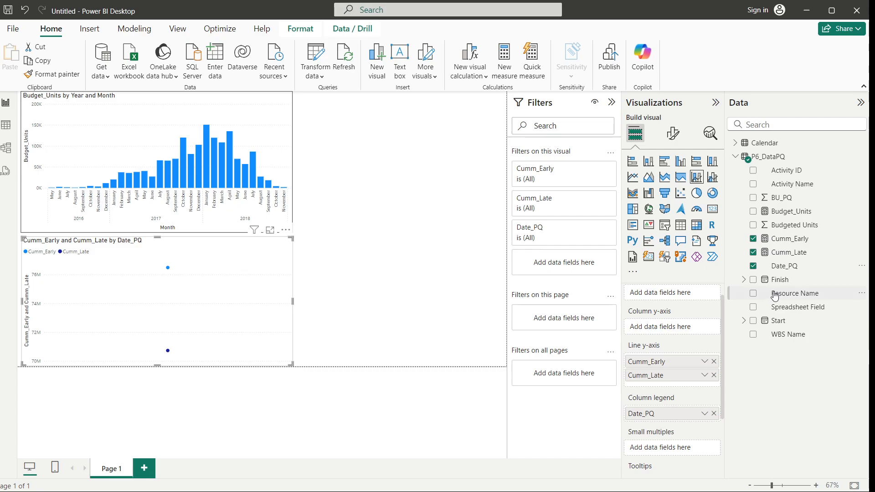
{"action": "left_click_drag", "start_coordinate": [782, 267], "coordinate": [678, 297]}
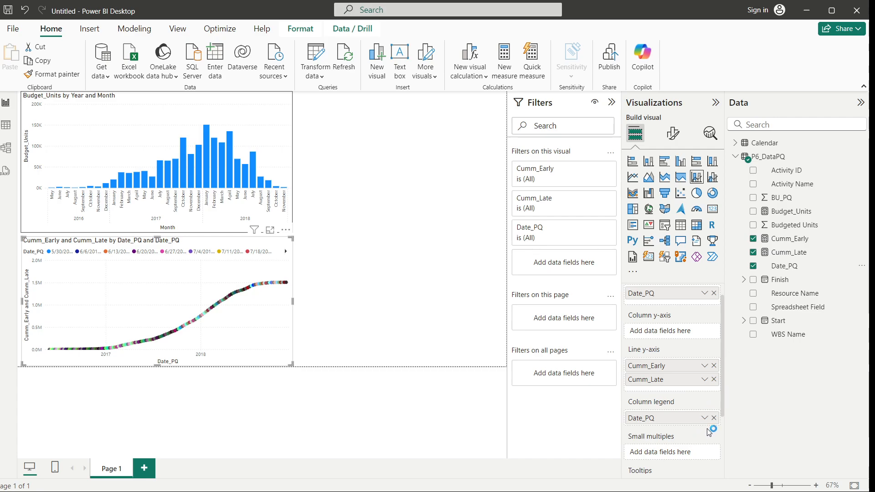
{"action": "left_click_drag", "start_coordinate": [712, 420], "coordinate": [411, 387]}
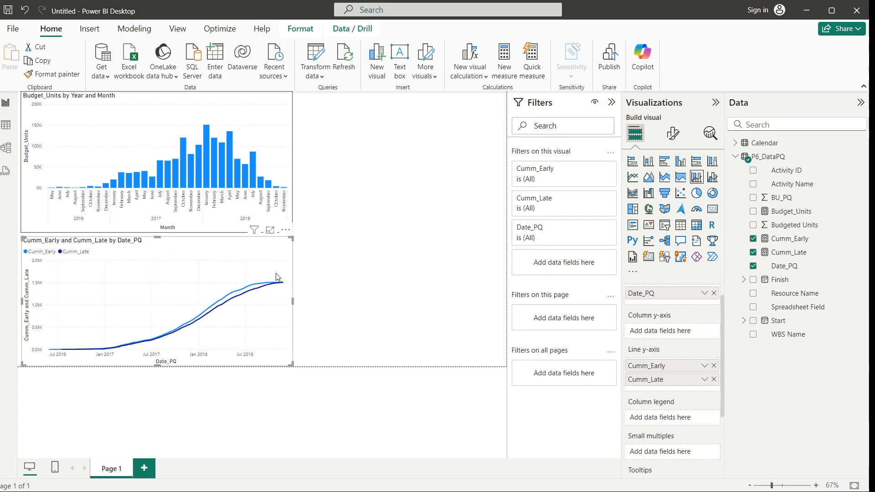
Delete the cumulative chart and insert a new line and stacked column chart with Cumm_Early and Cumm_Late on its line Y-axis
{"action": "mouse_move", "coordinate": [277, 252]}
{"action": "key", "text": "Delete"}
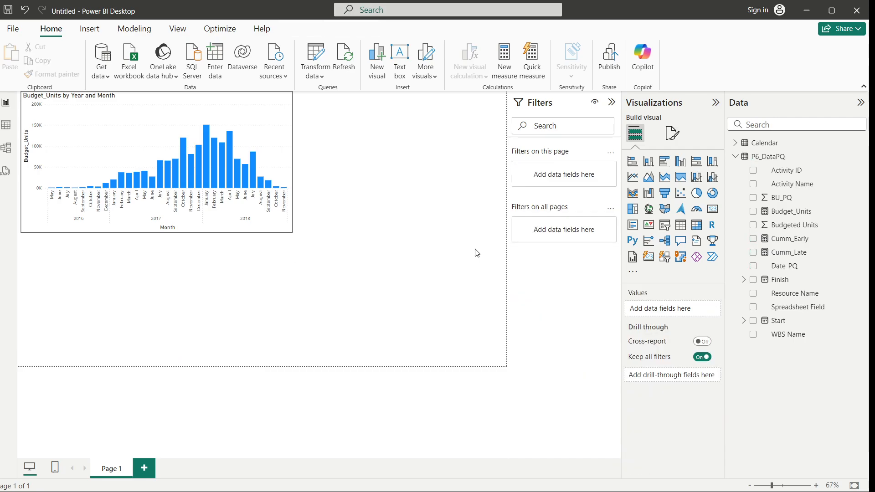
{"action": "left_click", "coordinate": [698, 178]}
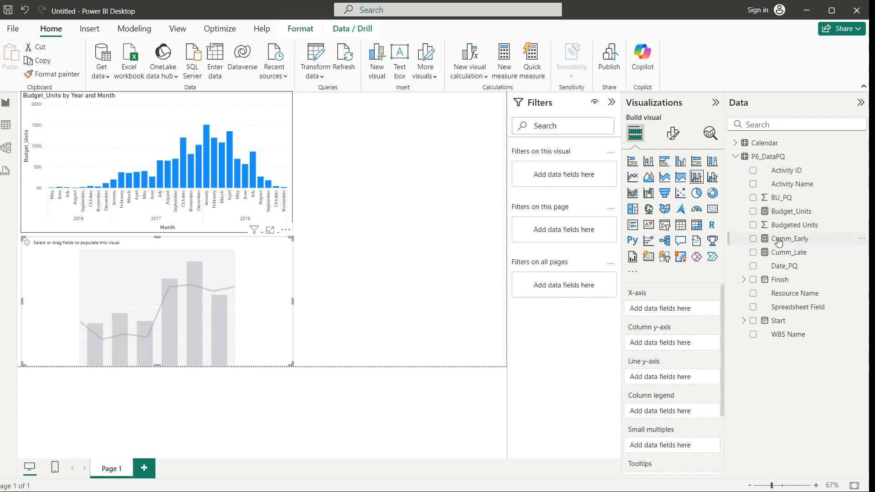
{"action": "left_click_drag", "start_coordinate": [786, 243], "coordinate": [670, 379]}
{"action": "left_click_drag", "start_coordinate": [792, 253], "coordinate": [689, 378]}
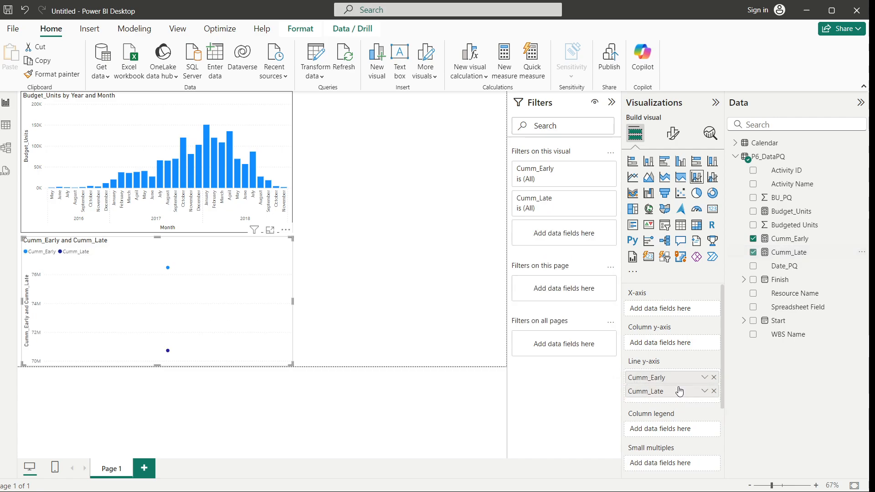
Put Date_PQ on the new cumulative chart's X-axis
{"action": "left_click_drag", "start_coordinate": [784, 266], "coordinate": [671, 313]}
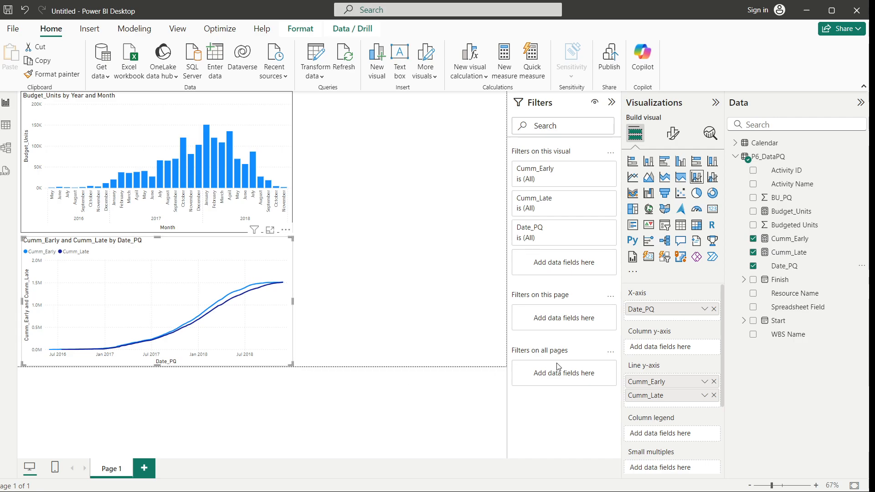
{"action": "left_click", "coordinate": [703, 311]}
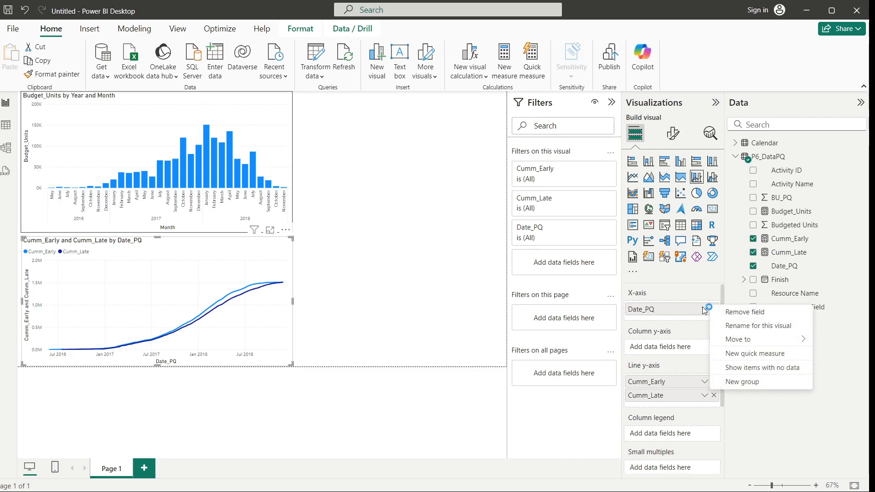
{"action": "left_click", "coordinate": [348, 313]}
{"action": "left_click", "coordinate": [347, 298]}
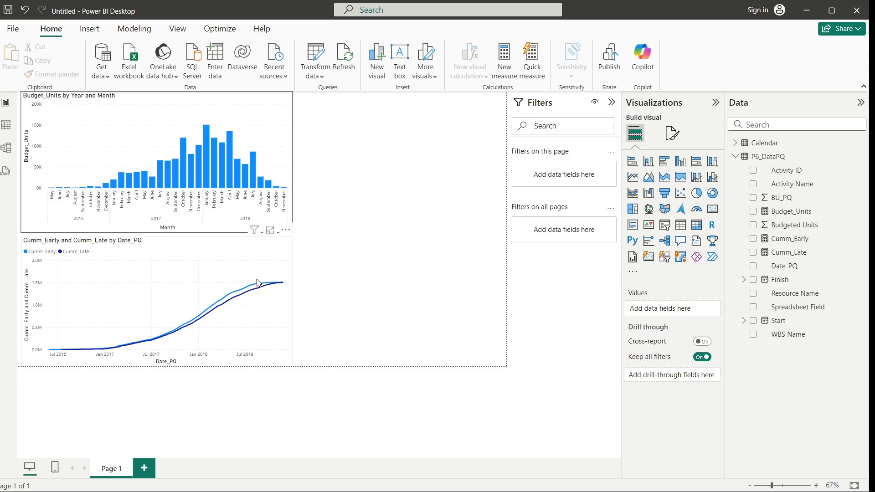
Look through the cumulative chart's formatting options, including its X-axis, Title and Properties settings
{"action": "left_click", "coordinate": [269, 258]}
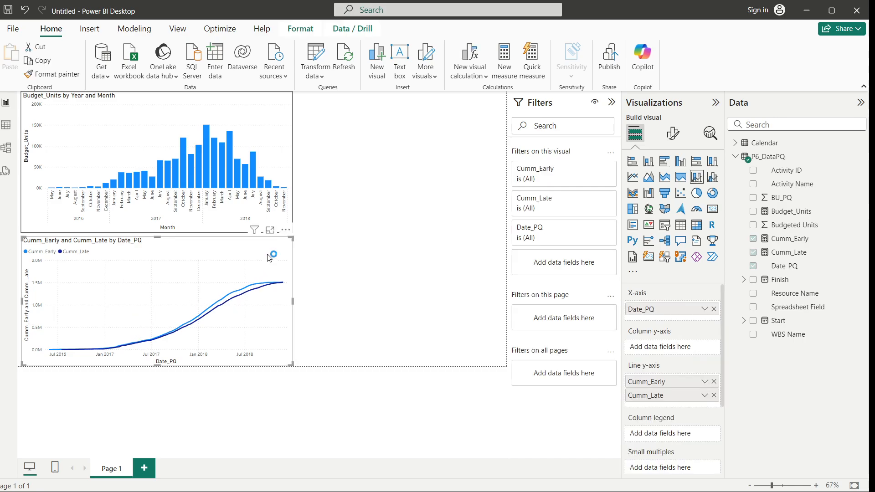
{"action": "left_click", "coordinate": [671, 137]}
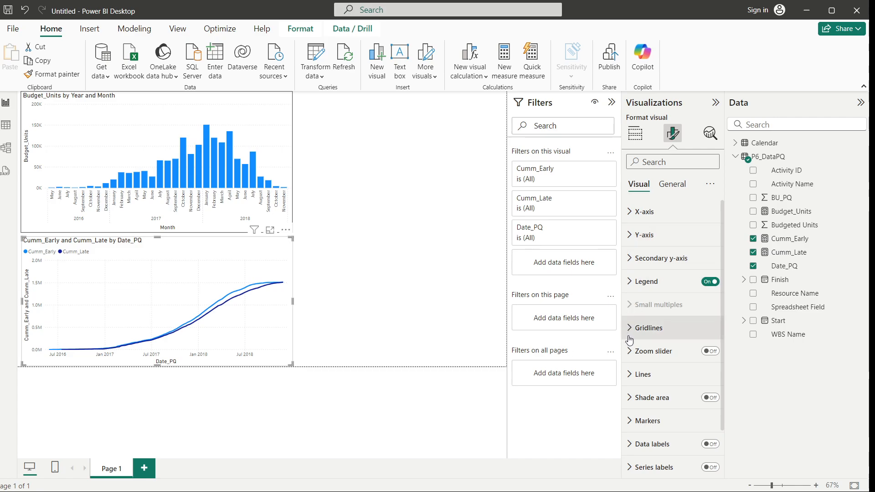
{"action": "scroll", "coordinate": [629, 340], "scroll_direction": "down", "scroll_amount": 2}
{"action": "scroll", "coordinate": [629, 341], "scroll_direction": "up", "scroll_amount": 2}
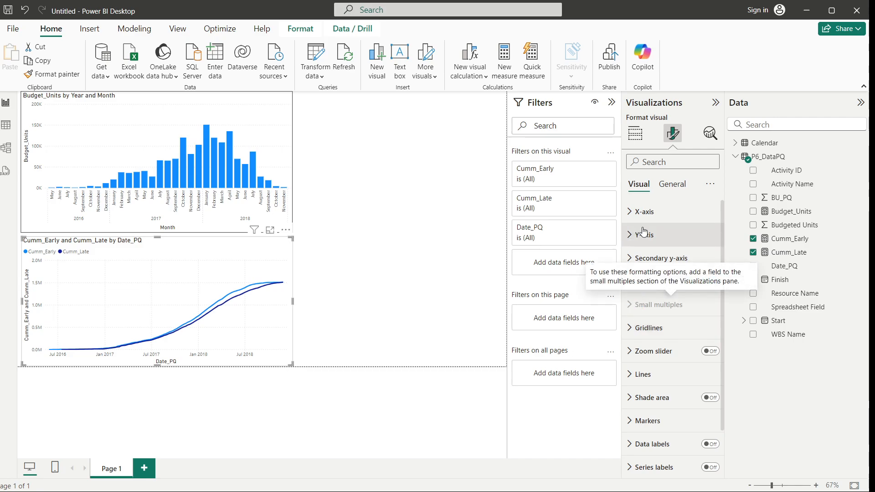
{"action": "left_click", "coordinate": [631, 213]}
{"action": "left_click", "coordinate": [630, 214]}
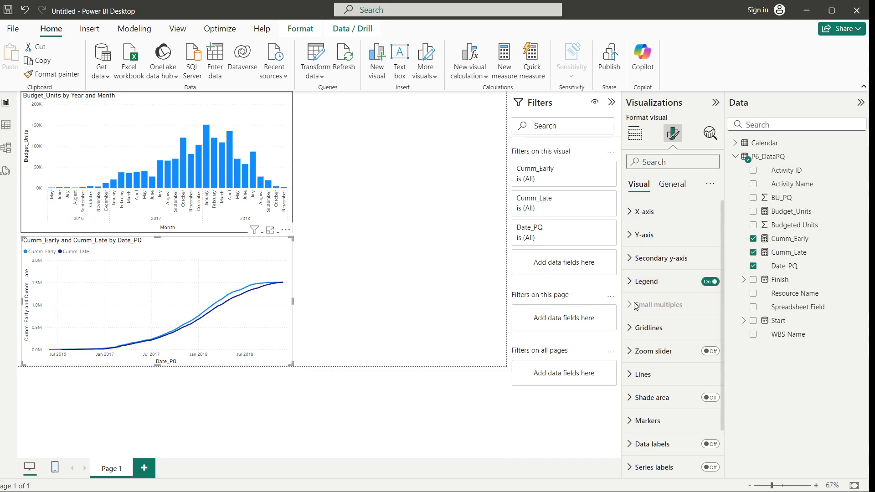
{"action": "left_click", "coordinate": [677, 185]}
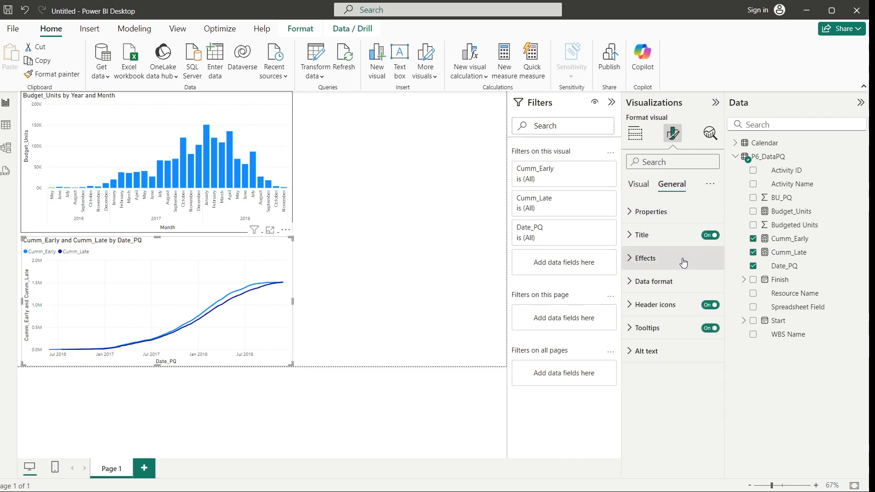
{"action": "left_click", "coordinate": [631, 235]}
{"action": "scroll", "coordinate": [647, 319], "scroll_direction": "down", "scroll_amount": 4}
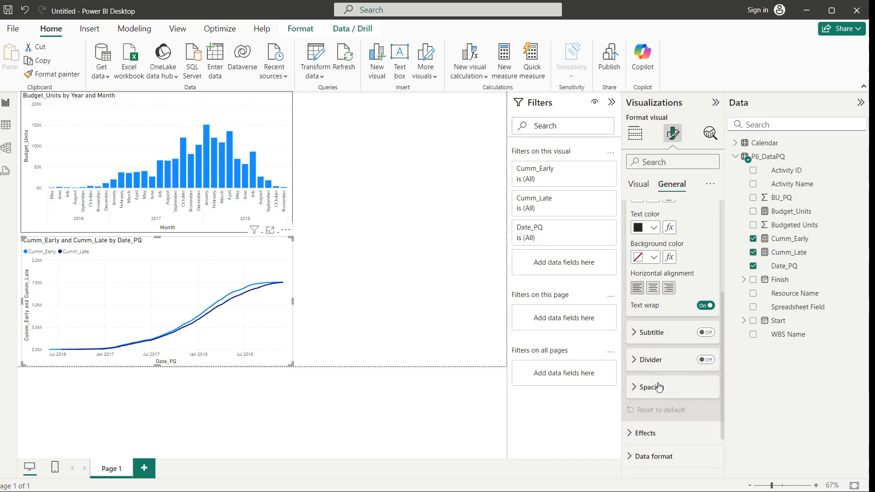
{"action": "scroll", "coordinate": [659, 386], "scroll_direction": "down", "scroll_amount": 2}
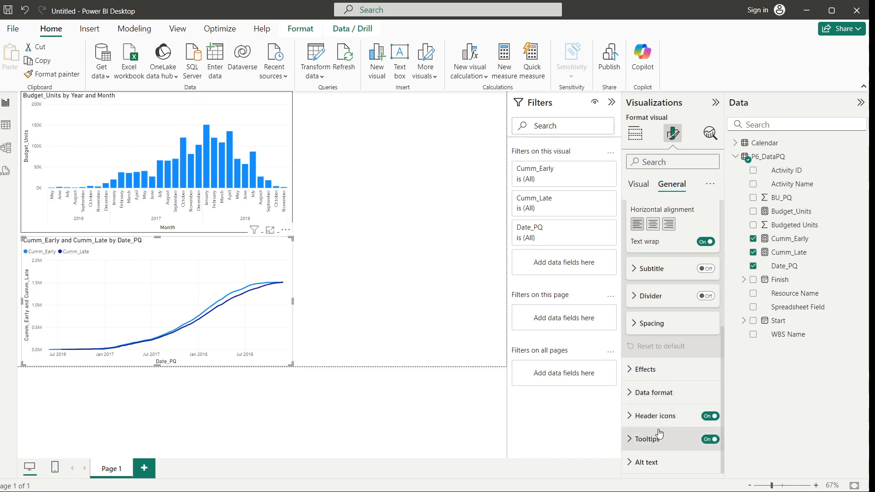
{"action": "scroll", "coordinate": [663, 438], "scroll_direction": "up", "scroll_amount": 6}
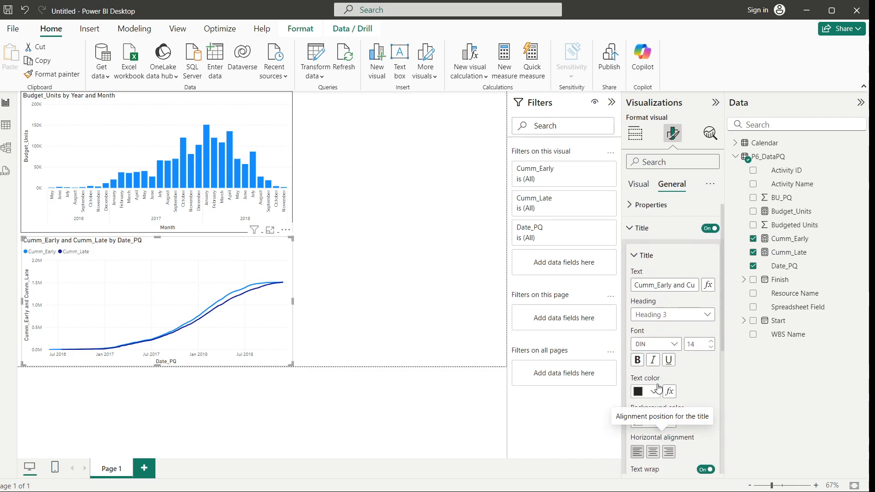
{"action": "left_click", "coordinate": [633, 236]}
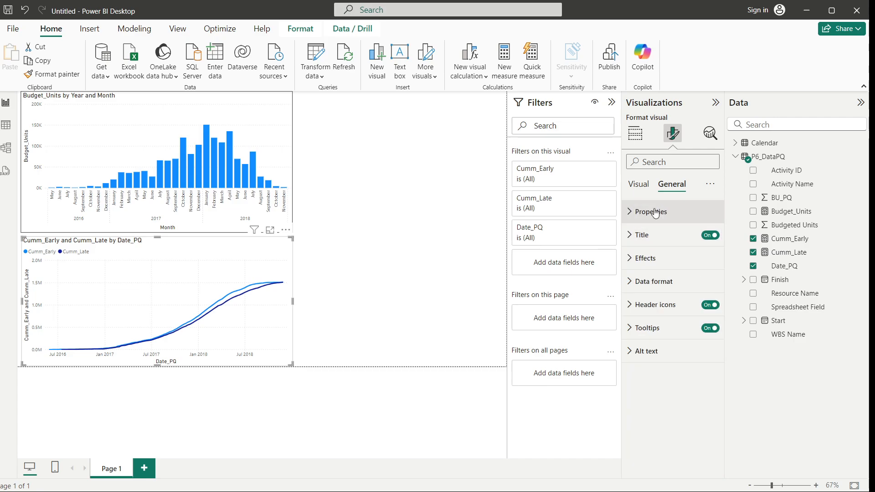
{"action": "left_click", "coordinate": [633, 214]}
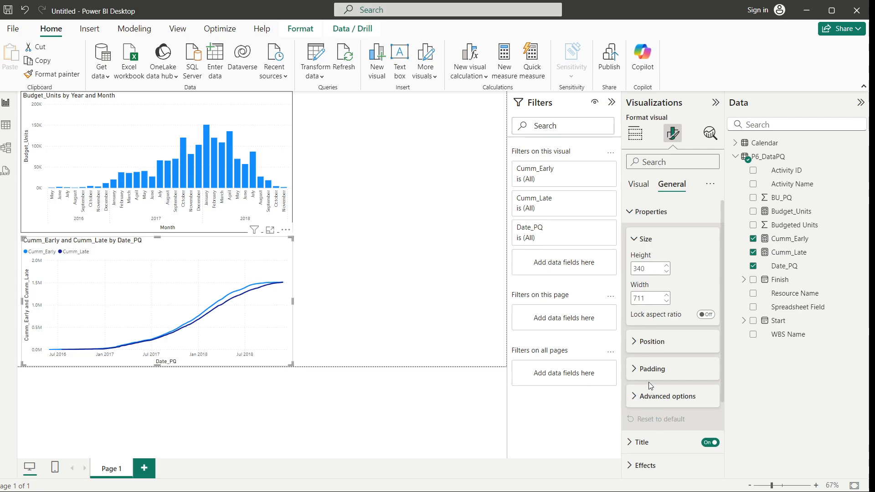
{"action": "scroll", "coordinate": [650, 386], "scroll_direction": "down", "scroll_amount": 2}
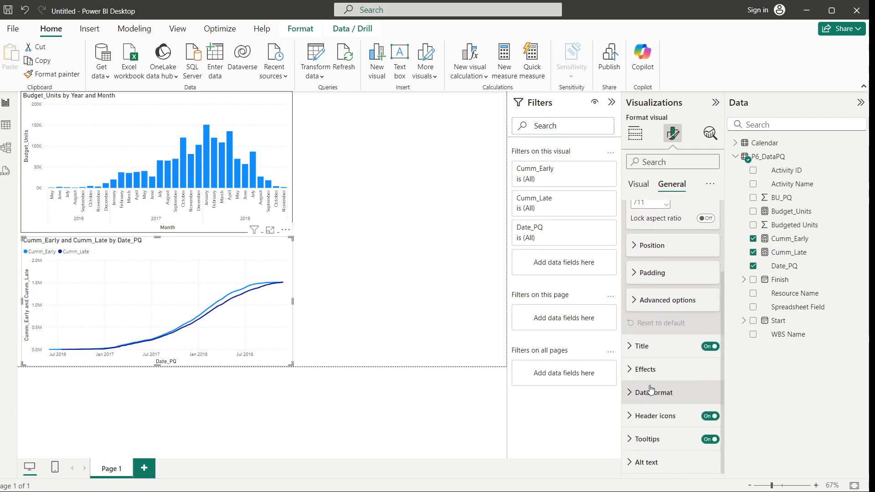
{"action": "scroll", "coordinate": [638, 251], "scroll_direction": "up", "scroll_amount": 2}
{"action": "left_click", "coordinate": [629, 212]}
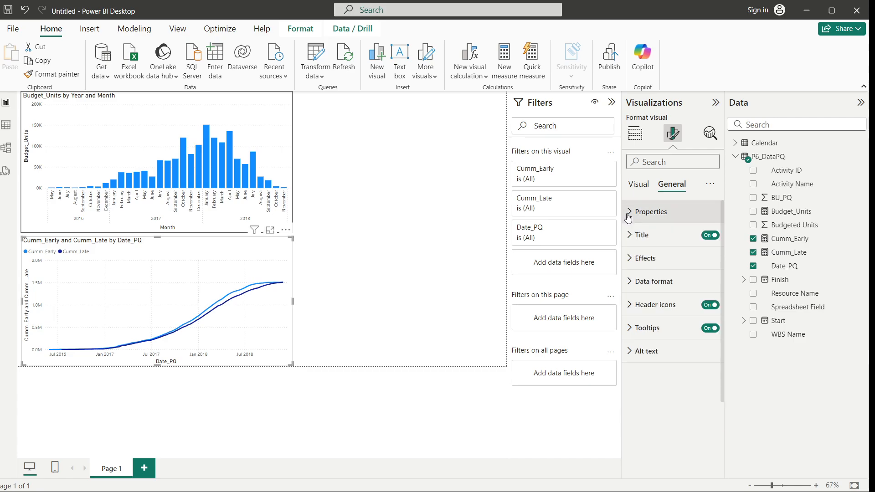
Turn on the visual border in the cumulative chart's Effects settings
{"action": "left_click", "coordinate": [632, 258]}
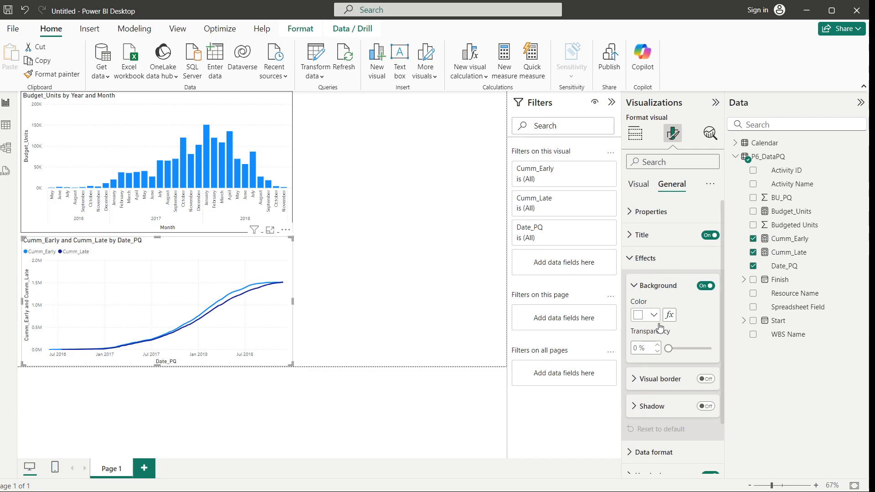
{"action": "left_click", "coordinate": [704, 380]}
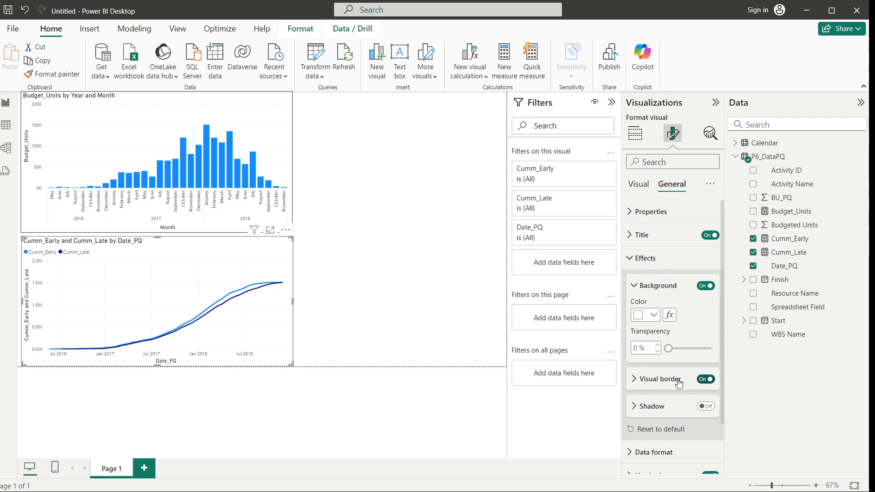
{"action": "left_click", "coordinate": [363, 419]}
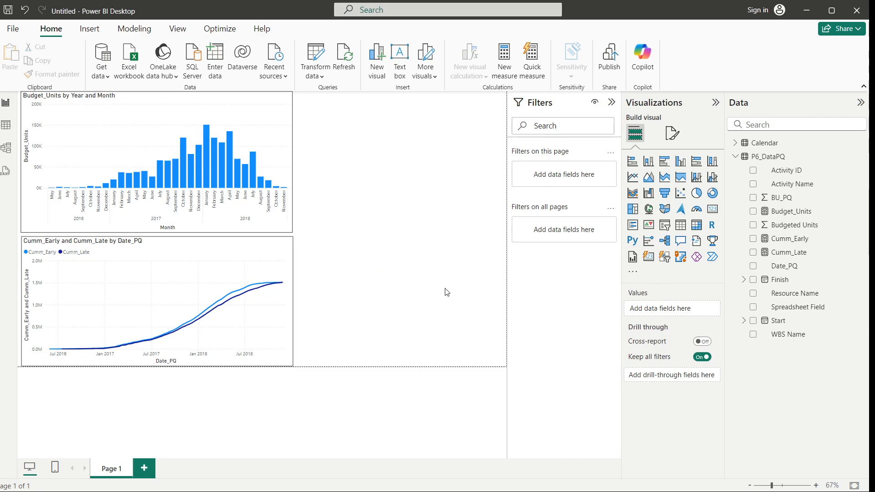
Add a card showing Cumm_Late, shortened and placed right beside the cumulative chart along the page's lower edge
{"action": "left_click", "coordinate": [713, 212]}
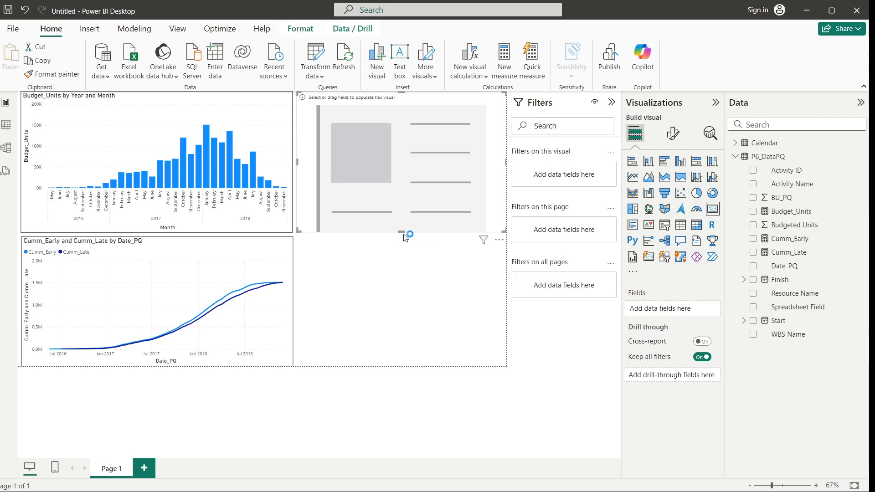
{"action": "left_click_drag", "start_coordinate": [404, 232], "coordinate": [412, 160]}
{"action": "left_click_drag", "start_coordinate": [465, 141], "coordinate": [465, 350]}
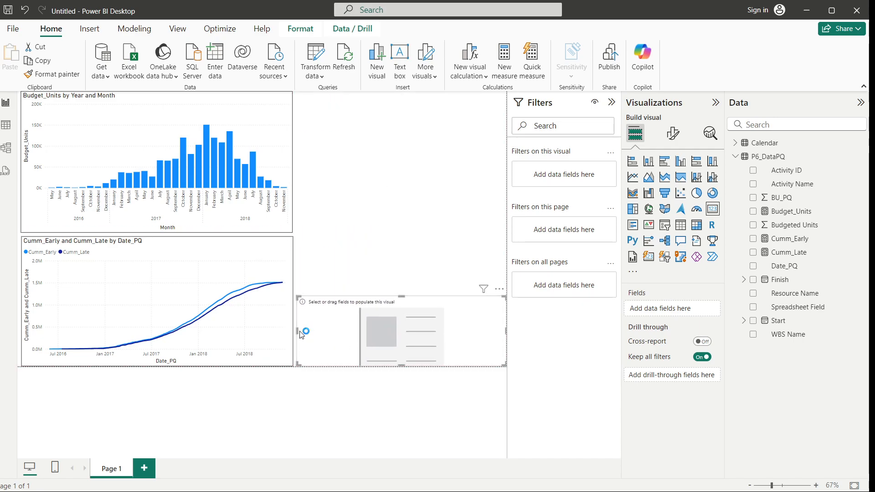
{"action": "left_click_drag", "start_coordinate": [297, 335], "coordinate": [293, 333]}
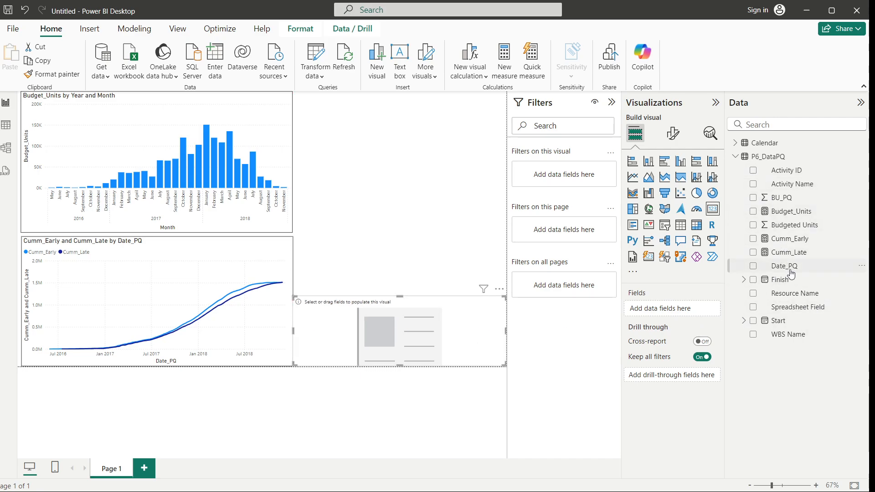
{"action": "left_click_drag", "start_coordinate": [797, 258], "coordinate": [687, 310]}
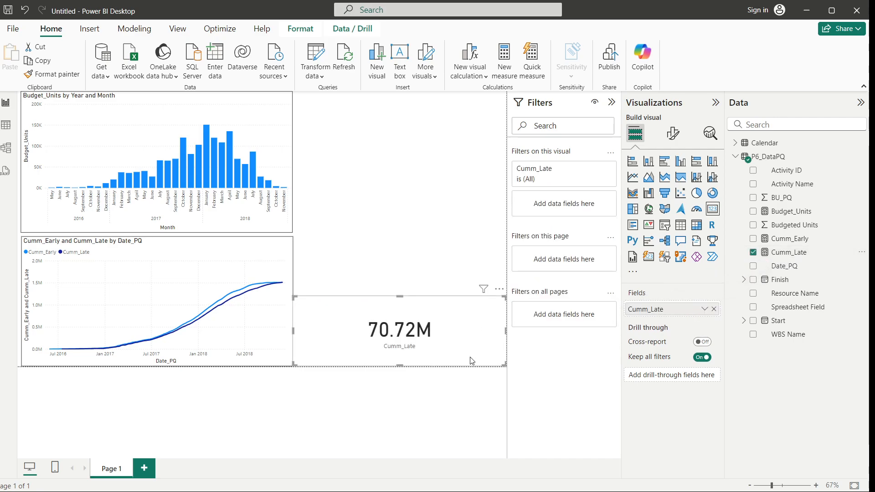
{"action": "left_click", "coordinate": [425, 268]}
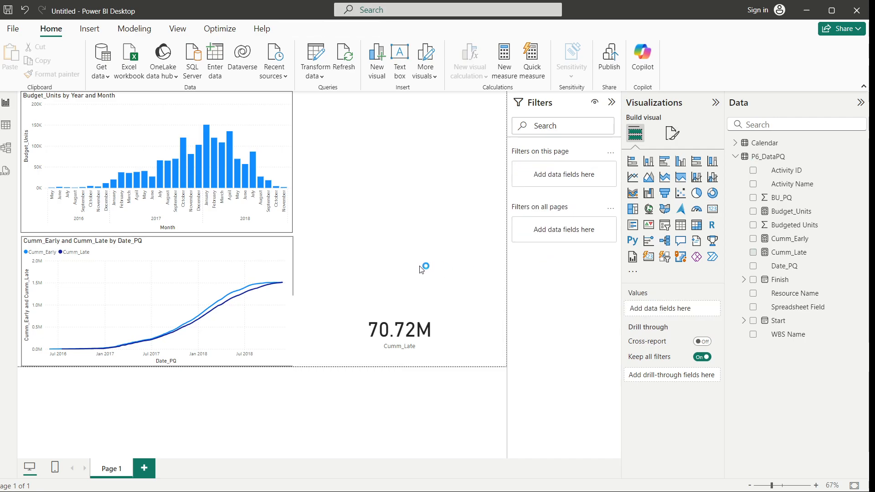
Add a card showing Cumm_Early and shorten it to fit above the Cumm_Late card
{"action": "left_click", "coordinate": [712, 209]}
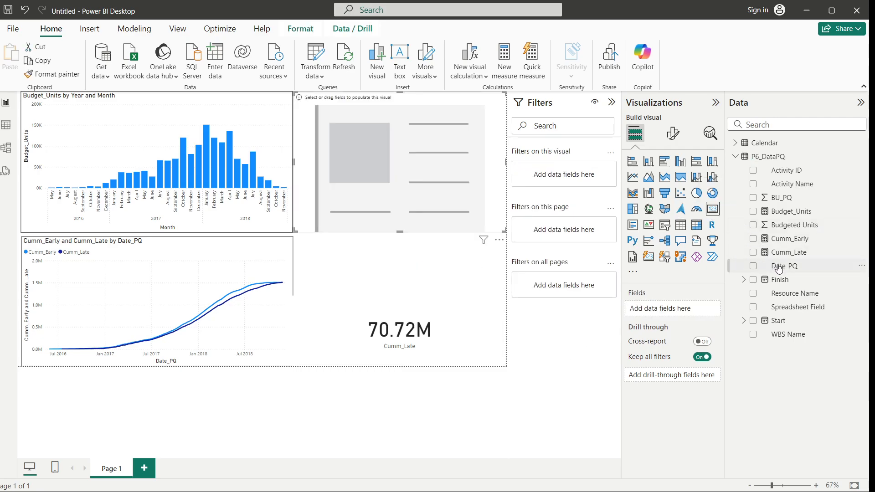
{"action": "left_click_drag", "start_coordinate": [798, 241], "coordinate": [684, 310]}
{"action": "left_click_drag", "start_coordinate": [403, 92], "coordinate": [438, 245]}
Reduce the heights of the Cumm_Late and Cumm_Early cards and stack them directly against each other
{"action": "left_click", "coordinate": [458, 344]}
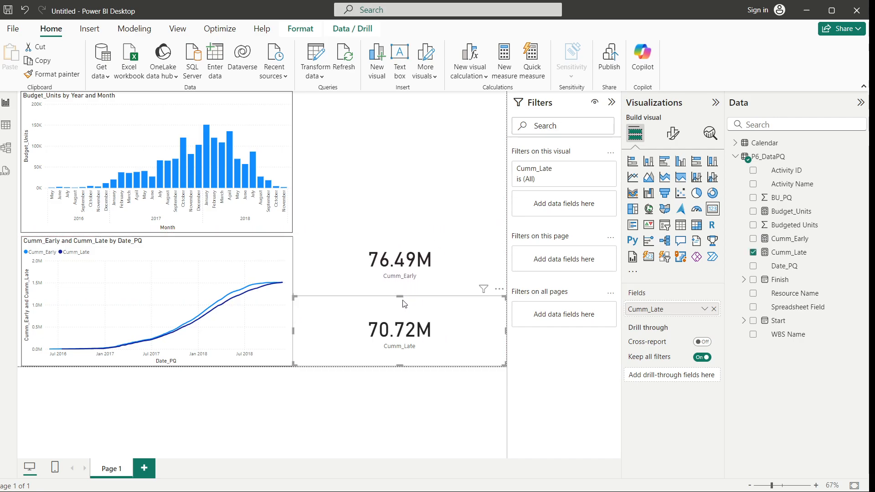
{"action": "left_click_drag", "start_coordinate": [400, 297], "coordinate": [401, 310]}
{"action": "left_click", "coordinate": [412, 279]}
{"action": "left_click_drag", "start_coordinate": [409, 237], "coordinate": [402, 259]}
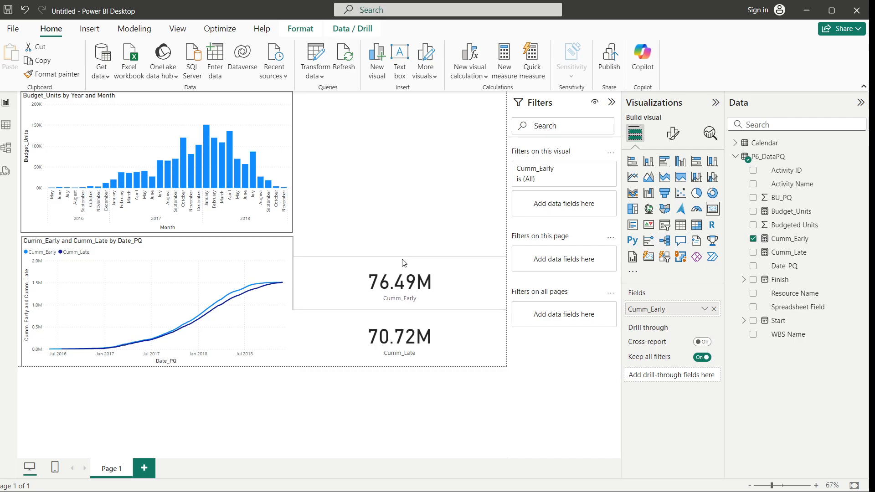
{"action": "left_click", "coordinate": [437, 241]}
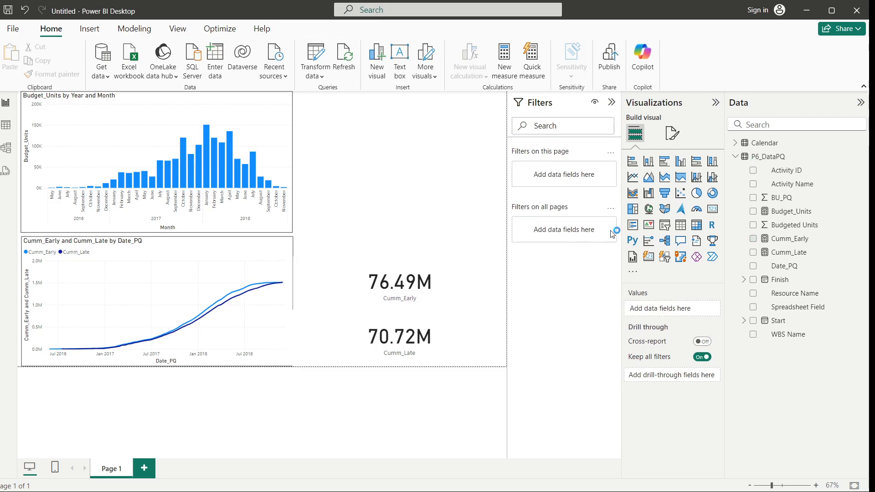
Add a card showing Budget_Units beside the budget chart, discarding a trial Date_PQ field, and shorten the card from above
{"action": "left_click", "coordinate": [711, 210]}
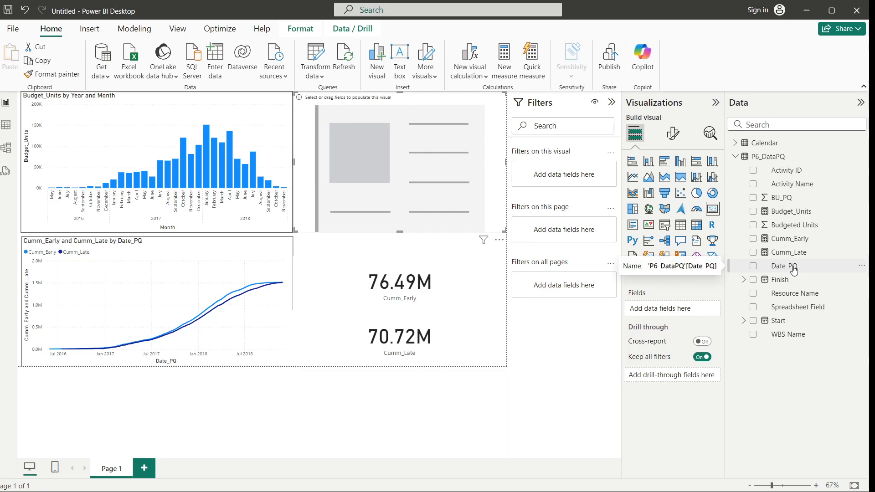
{"action": "left_click_drag", "start_coordinate": [794, 270], "coordinate": [669, 309]}
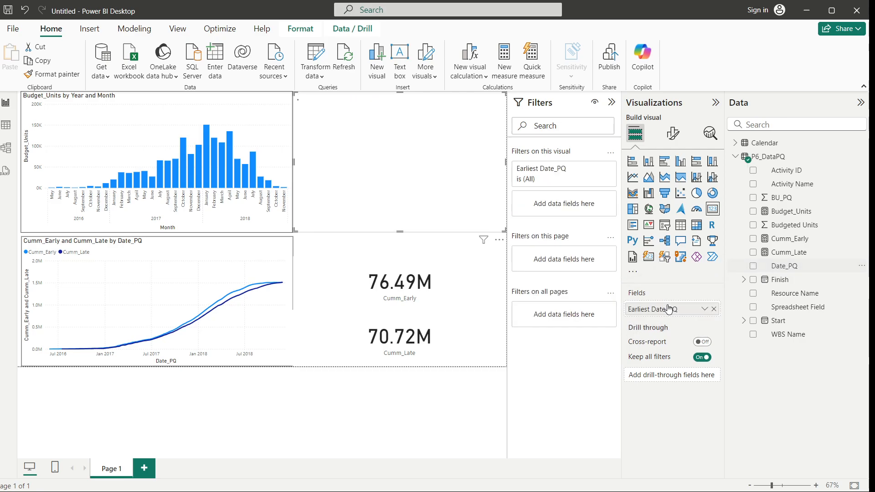
{"action": "left_click", "coordinate": [715, 309]}
{"action": "left_click_drag", "start_coordinate": [805, 215], "coordinate": [682, 308]}
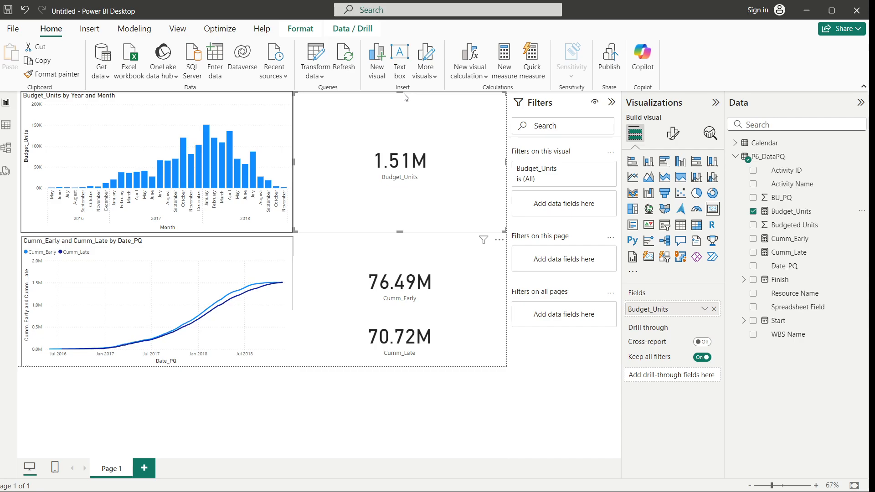
{"action": "left_click_drag", "start_coordinate": [403, 93], "coordinate": [471, 204]}
Give the Cumm_Late card a visual border and a light yellow background
{"action": "left_click", "coordinate": [451, 344]}
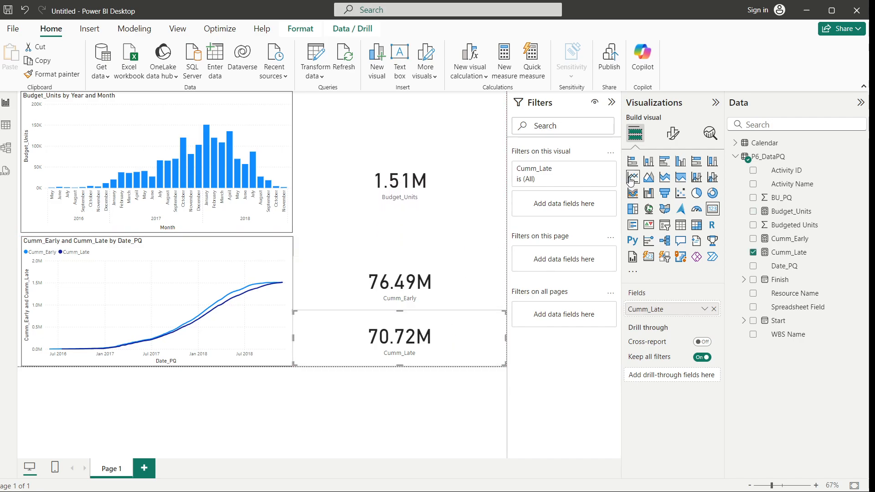
{"action": "left_click", "coordinate": [672, 133]}
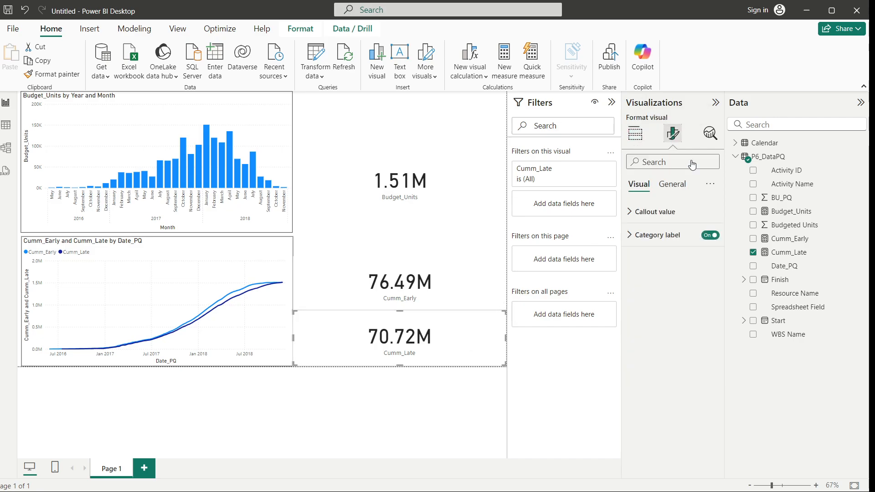
{"action": "left_click", "coordinate": [677, 188]}
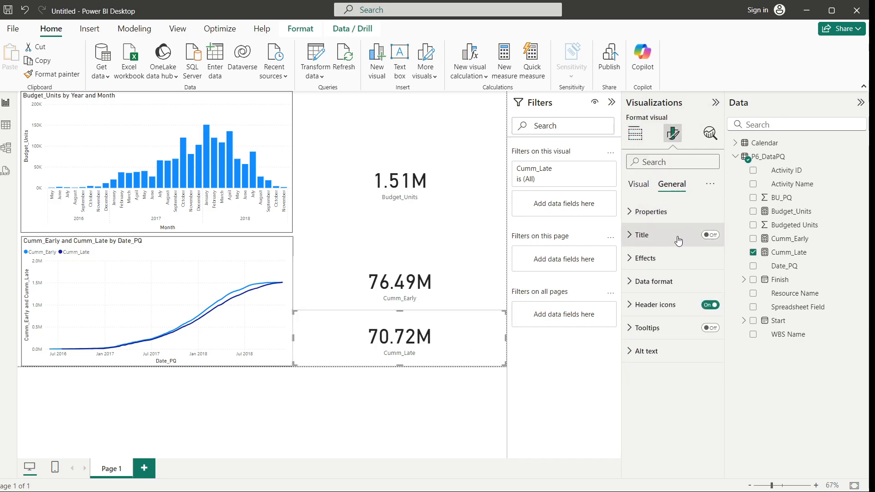
{"action": "left_click", "coordinate": [635, 264]}
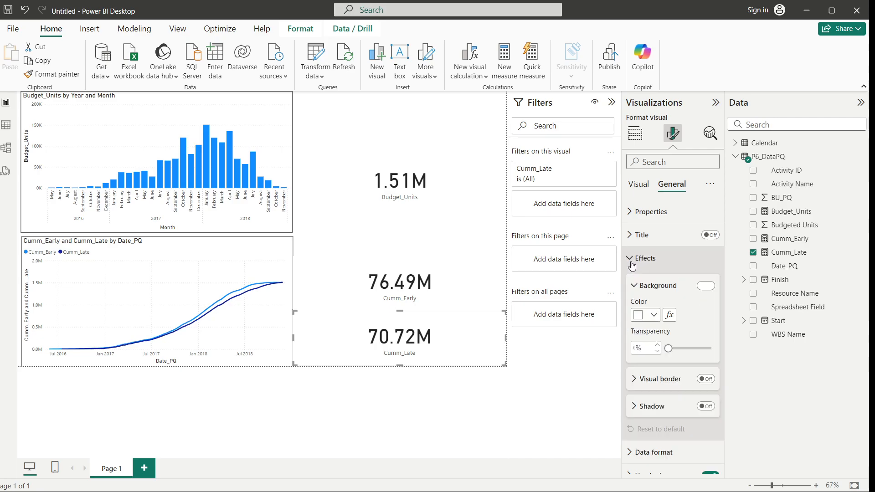
{"action": "left_click", "coordinate": [706, 380]}
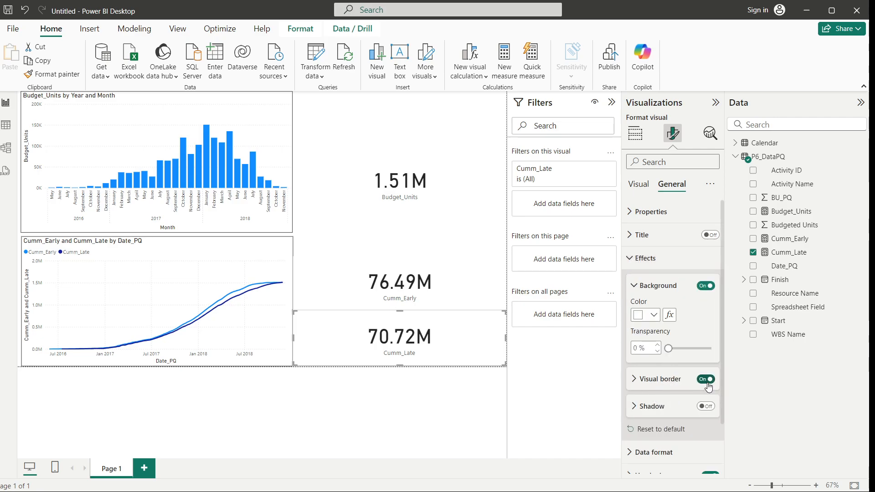
{"action": "left_click", "coordinate": [654, 316]}
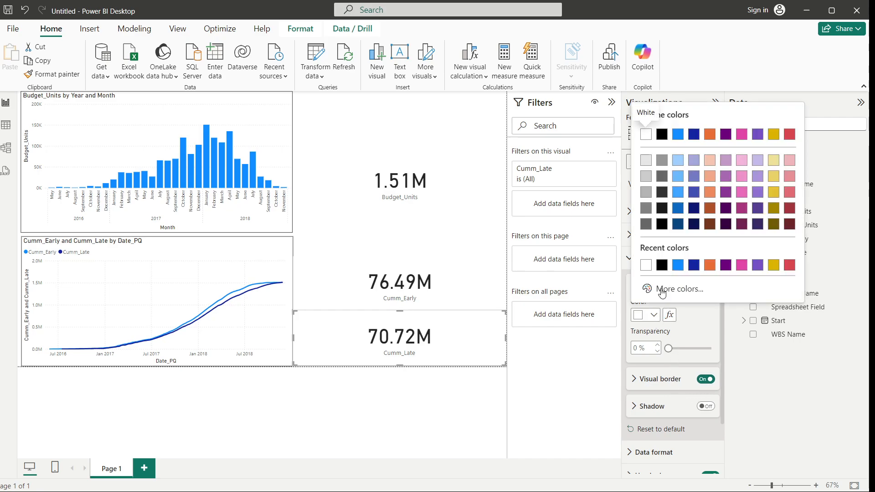
{"action": "left_click", "coordinate": [773, 171]}
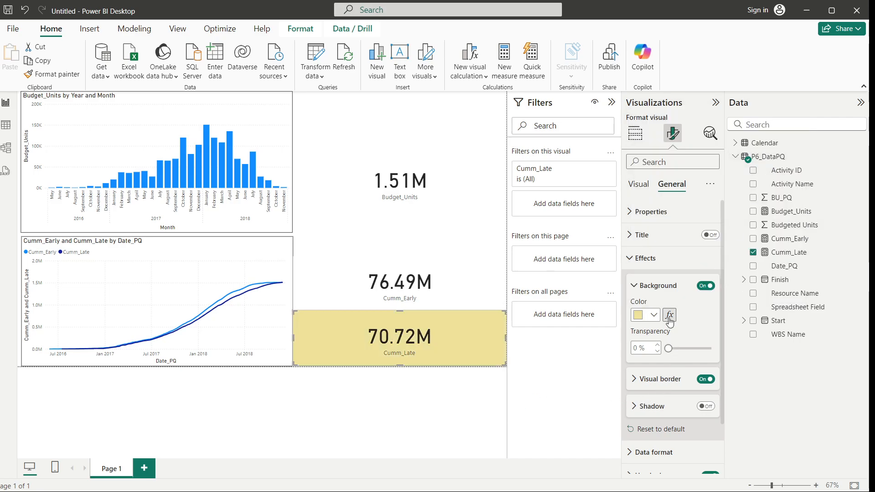
{"action": "left_click", "coordinate": [634, 286]}
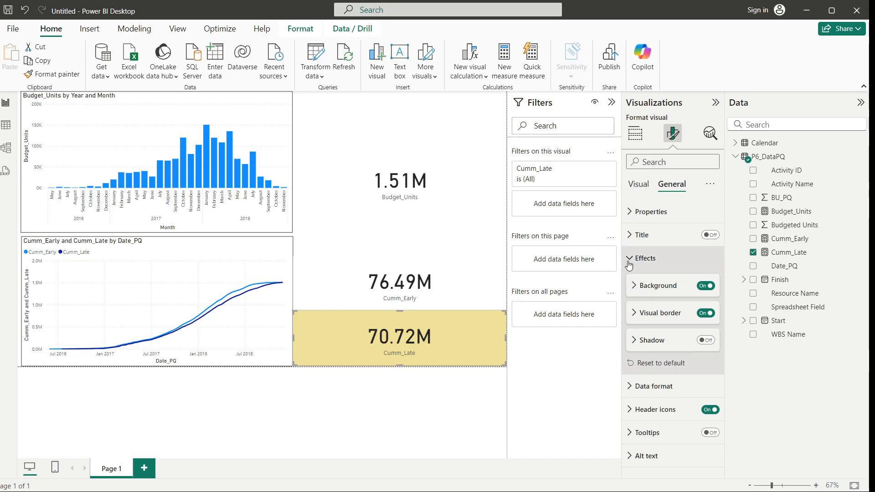
{"action": "left_click", "coordinate": [629, 236]}
{"action": "left_click", "coordinate": [629, 237]}
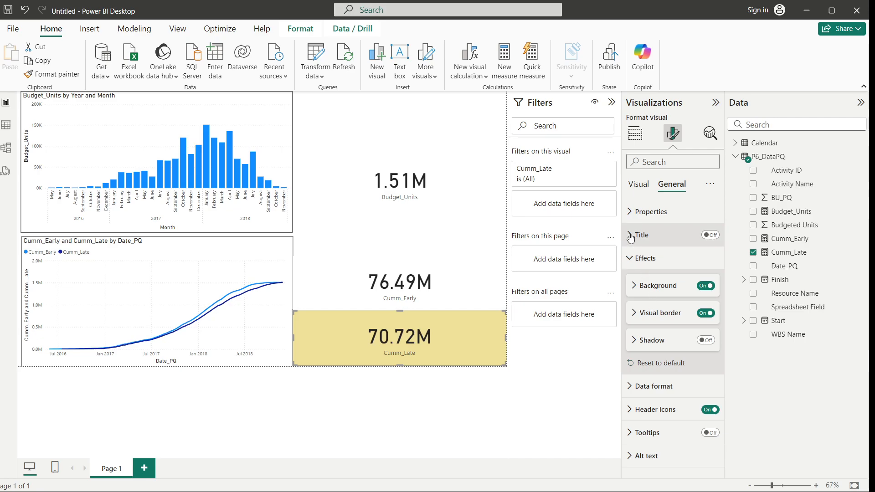
{"action": "left_click", "coordinate": [647, 212]}
Give the Cumm_Early card a visual border and a light blue background
{"action": "left_click", "coordinate": [448, 299]}
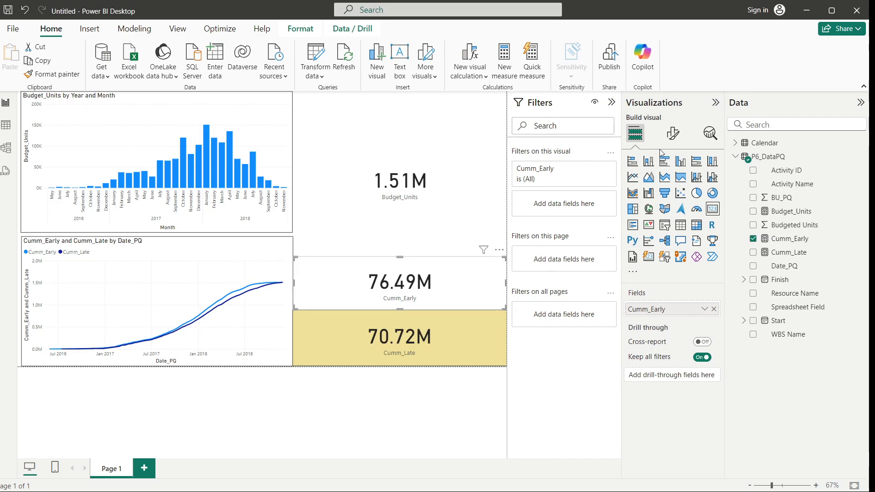
{"action": "left_click", "coordinate": [673, 134]}
{"action": "left_click", "coordinate": [672, 184]}
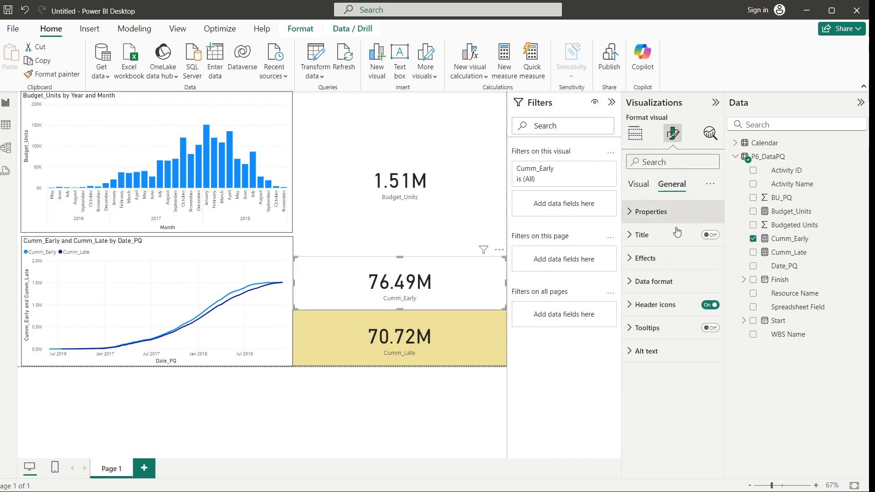
{"action": "left_click", "coordinate": [644, 258]}
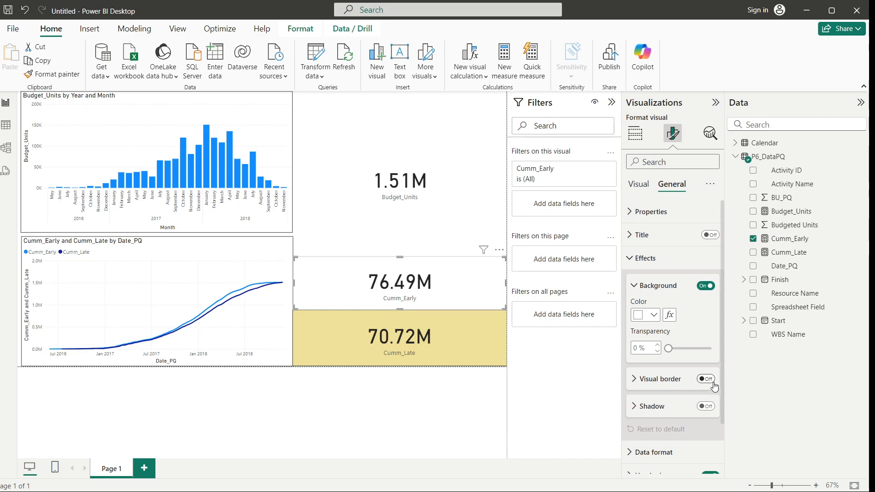
{"action": "left_click", "coordinate": [713, 382]}
{"action": "left_click", "coordinate": [653, 315]}
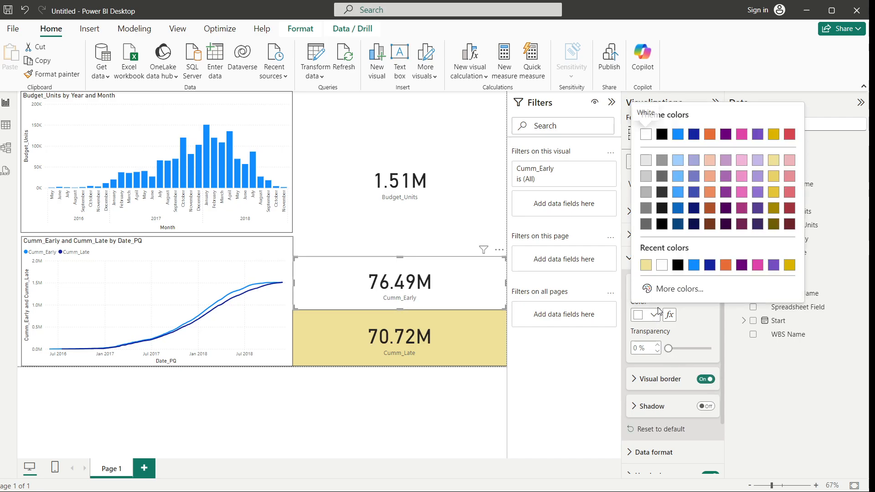
{"action": "left_click", "coordinate": [678, 160]}
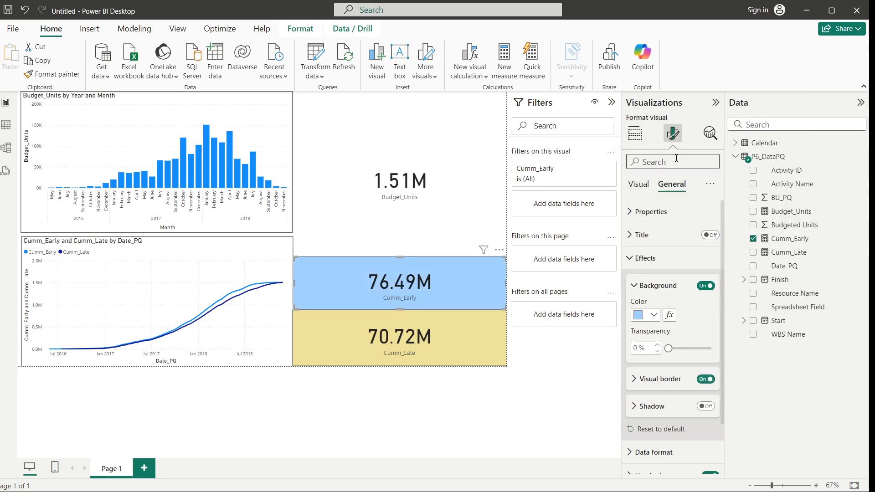
{"action": "left_click", "coordinate": [437, 403]}
Move the Budget_Units card directly above the Cumm_Early card and give it a visual border and a light pink background
{"action": "left_click_drag", "start_coordinate": [429, 185], "coordinate": [436, 249]}
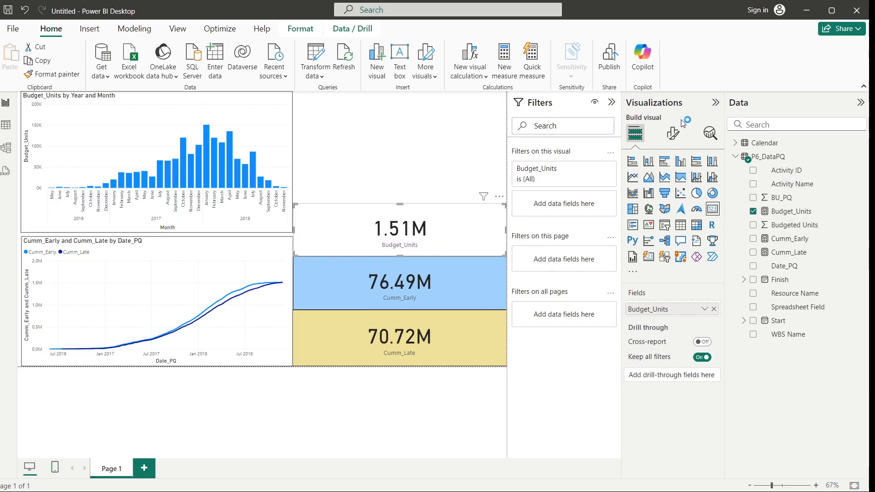
{"action": "left_click", "coordinate": [673, 134]}
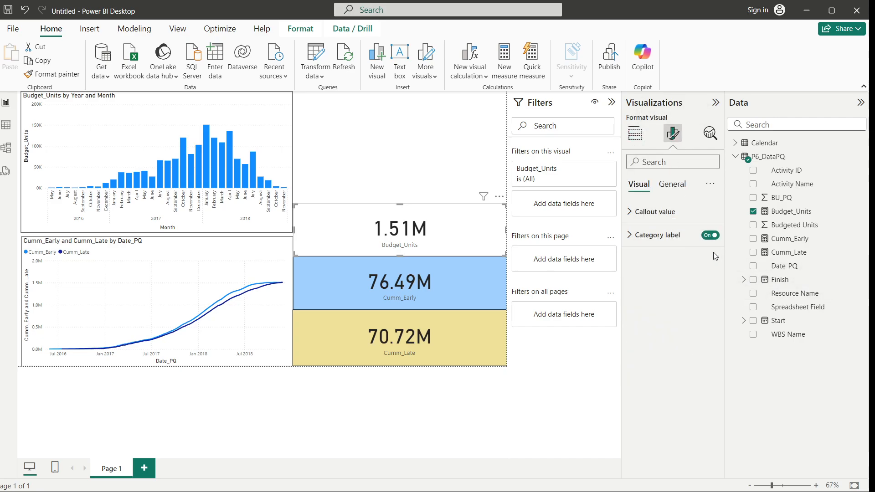
{"action": "left_click", "coordinate": [672, 184]}
{"action": "left_click", "coordinate": [644, 258]}
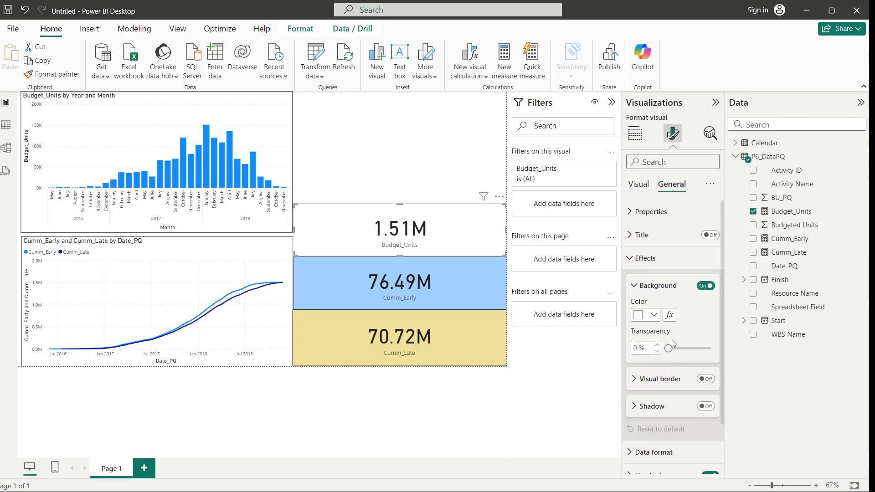
{"action": "left_click", "coordinate": [705, 379]}
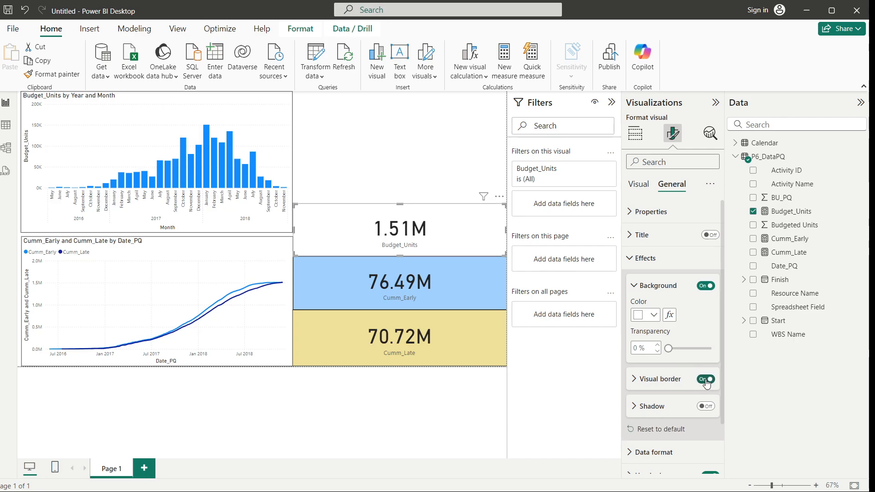
{"action": "left_click", "coordinate": [653, 315]}
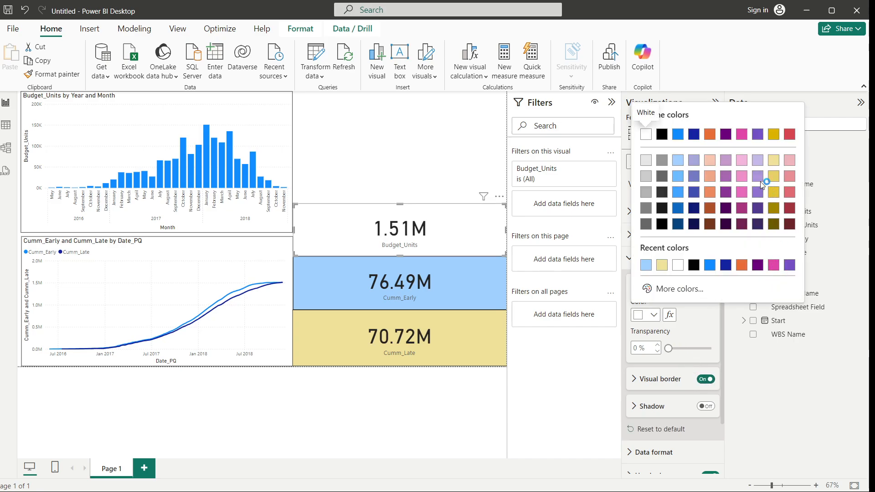
{"action": "left_click", "coordinate": [741, 160]}
{"action": "left_click", "coordinate": [424, 452]}
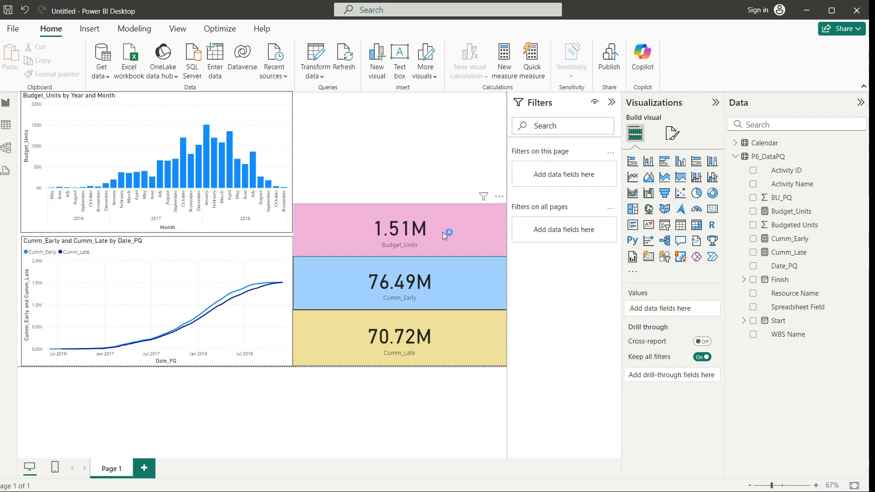
Reduce the heights of the three cards and stack them tightly beside the cumulative chart, matching its height
{"action": "left_click", "coordinate": [461, 335]}
{"action": "left_click_drag", "start_coordinate": [400, 314], "coordinate": [399, 327]}
{"action": "left_click_drag", "start_coordinate": [439, 294], "coordinate": [447, 307]}
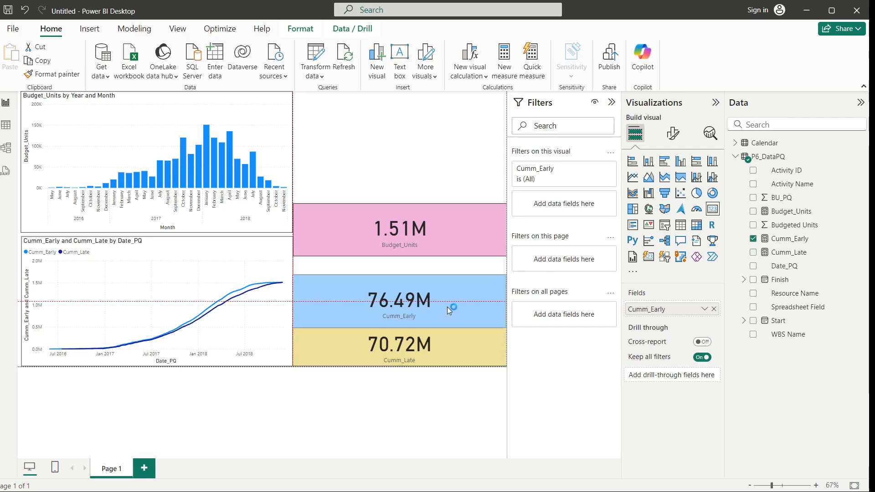
{"action": "left_click_drag", "start_coordinate": [397, 276], "coordinate": [397, 286]}
{"action": "left_click", "coordinate": [445, 242]}
{"action": "left_click_drag", "start_coordinate": [445, 217], "coordinate": [398, 236]}
{"action": "left_click", "coordinate": [406, 211]}
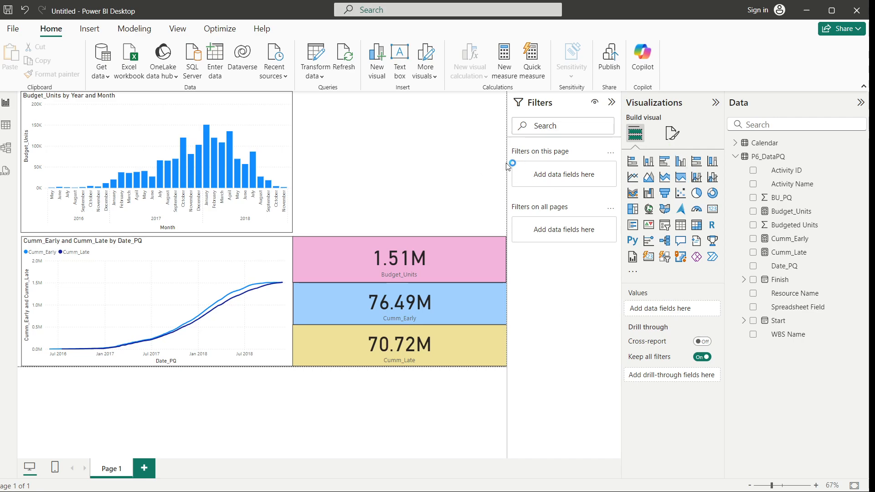
Add a Resource Name slicer beside the budget chart and narrow it to the outer half of the free space
{"action": "left_click", "coordinate": [664, 225]}
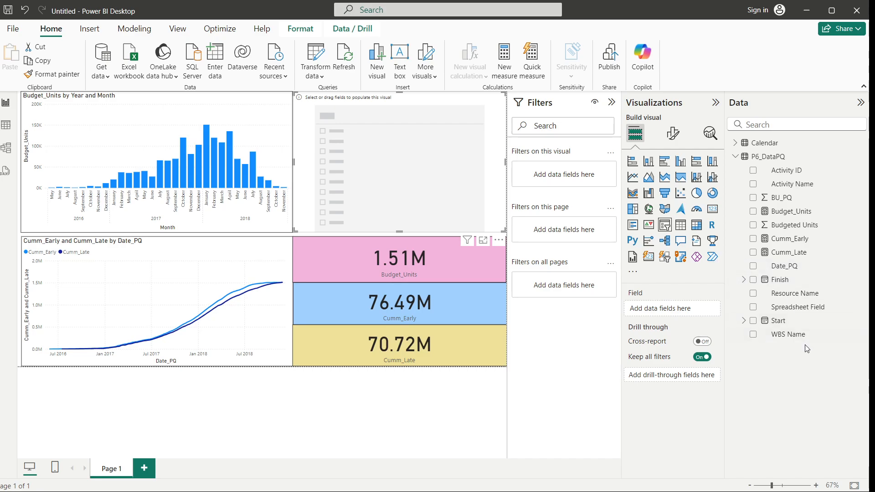
{"action": "left_click_drag", "start_coordinate": [806, 301], "coordinate": [671, 309]}
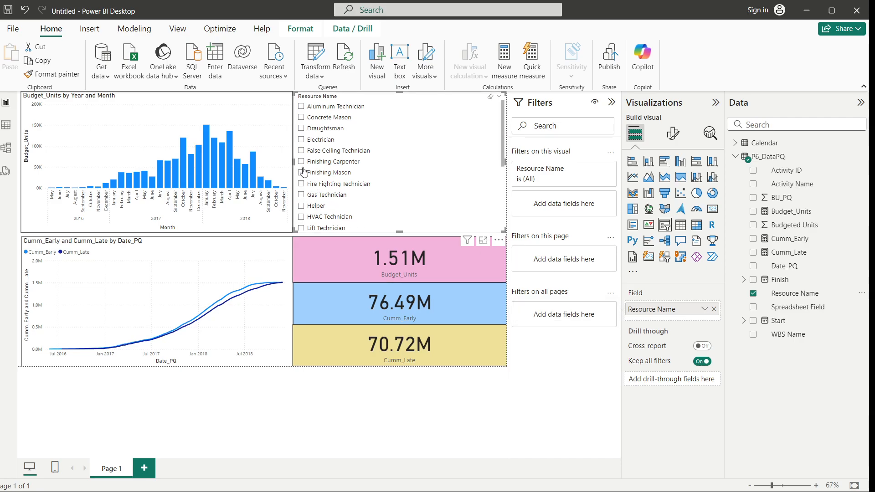
{"action": "left_click_drag", "start_coordinate": [294, 174], "coordinate": [402, 174]}
Turn on the visual border for the Resource Name slicer
{"action": "left_click", "coordinate": [673, 134]}
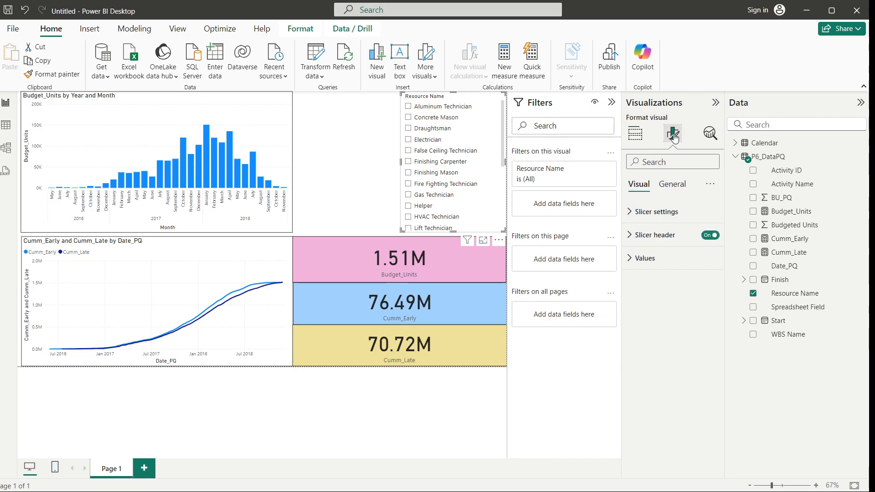
{"action": "left_click", "coordinate": [672, 184]}
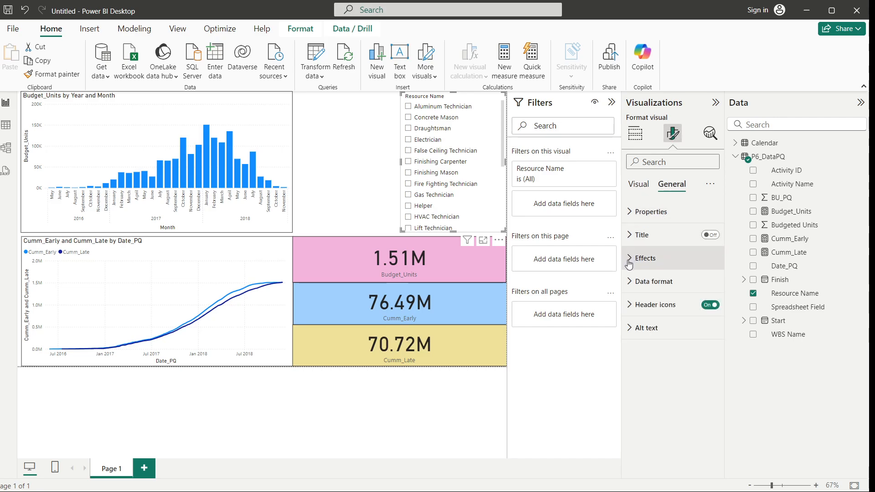
{"action": "left_click", "coordinate": [643, 258]}
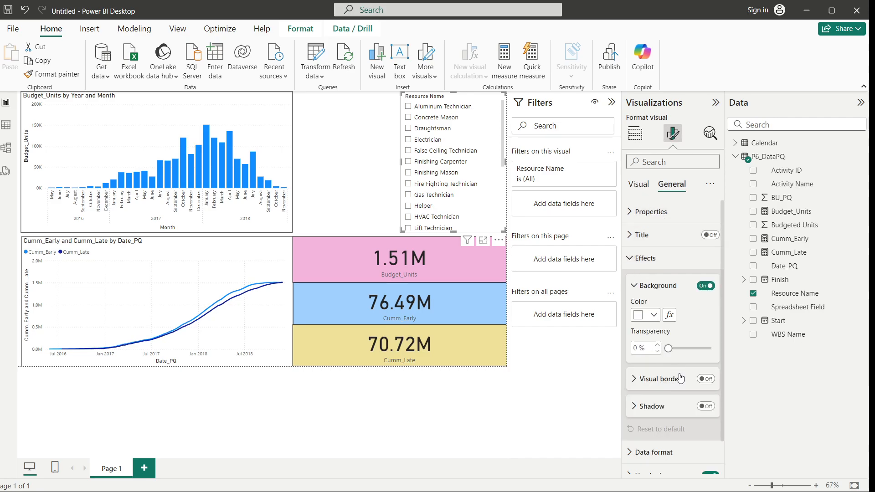
{"action": "left_click", "coordinate": [361, 412]}
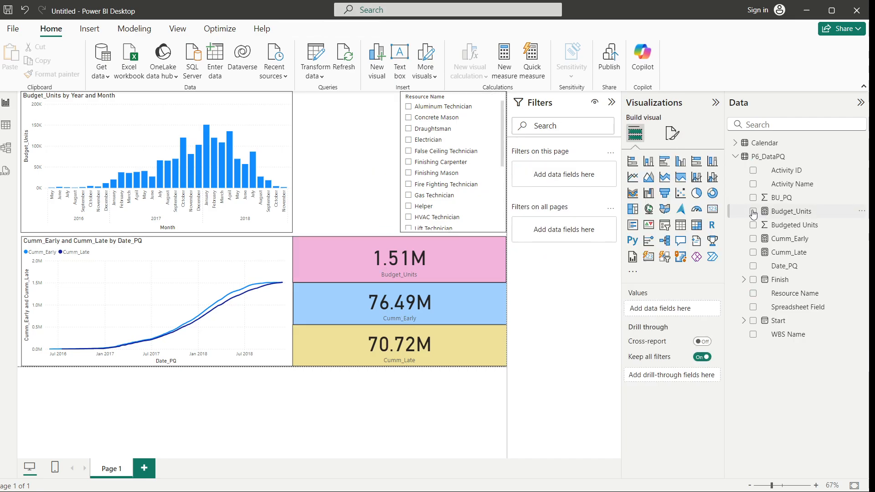
Add a Spreadsheet Field slicer and narrow it to fit against the Resource Name slicer, leaving a small gap beside the budget chart
{"action": "left_click", "coordinate": [665, 224]}
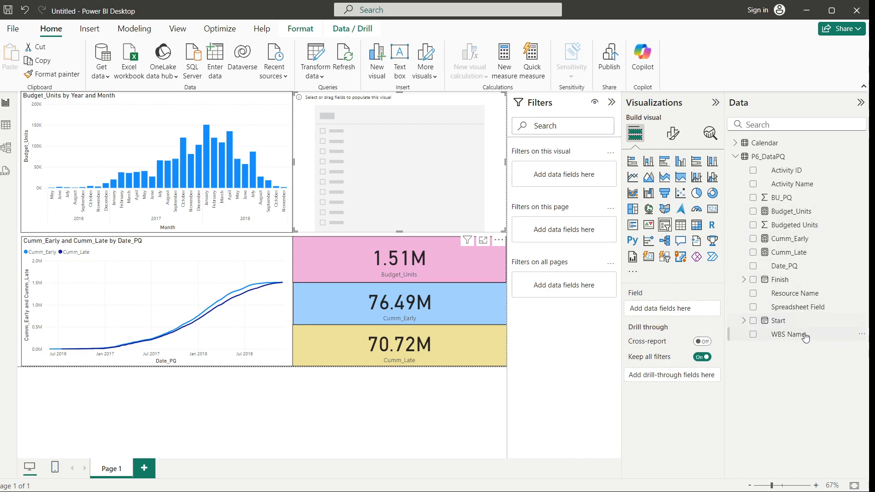
{"action": "left_click_drag", "start_coordinate": [798, 307], "coordinate": [688, 310]}
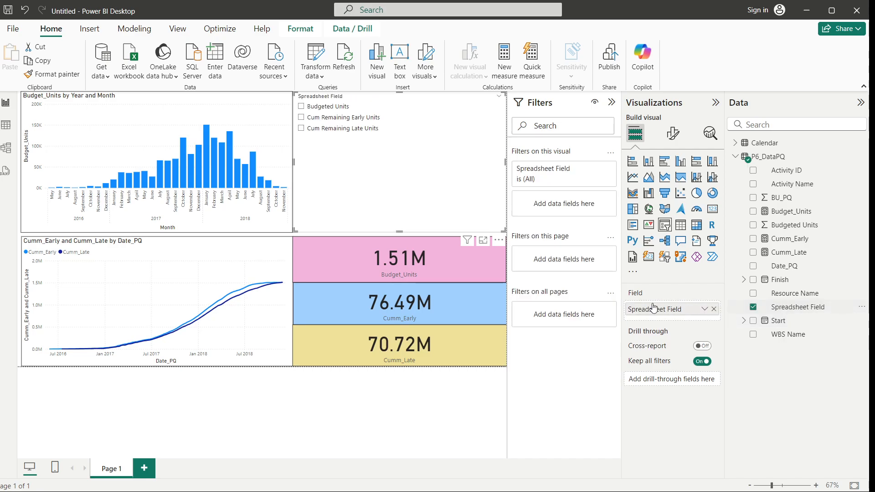
{"action": "left_click_drag", "start_coordinate": [496, 166], "coordinate": [400, 170]}
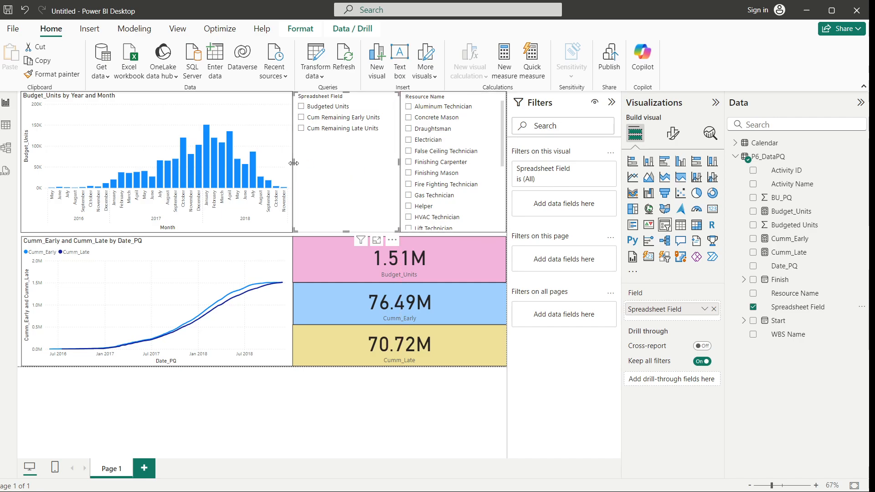
{"action": "left_click_drag", "start_coordinate": [297, 167], "coordinate": [308, 168]}
Narrow the Budget_Units, Cumm_Early and Cumm_Late cards so their inner edges align with the Spreadsheet Field slicer
{"action": "left_click", "coordinate": [313, 260]}
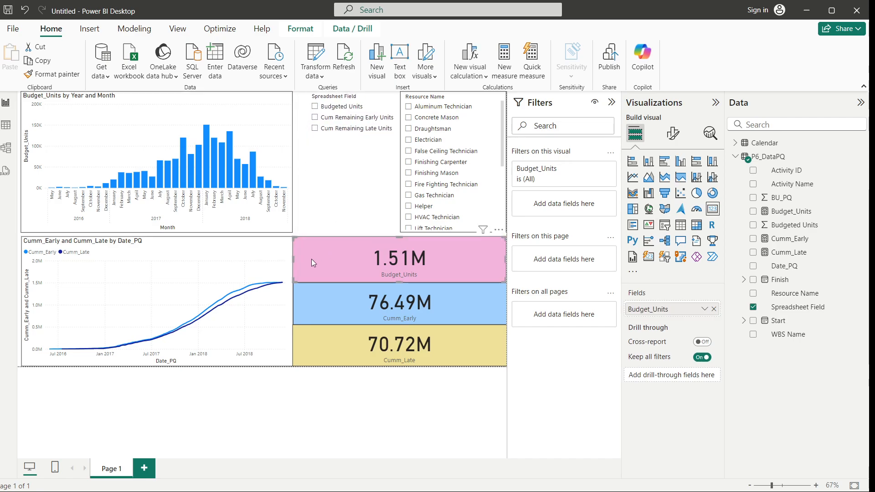
{"action": "left_click_drag", "start_coordinate": [293, 262], "coordinate": [305, 263]}
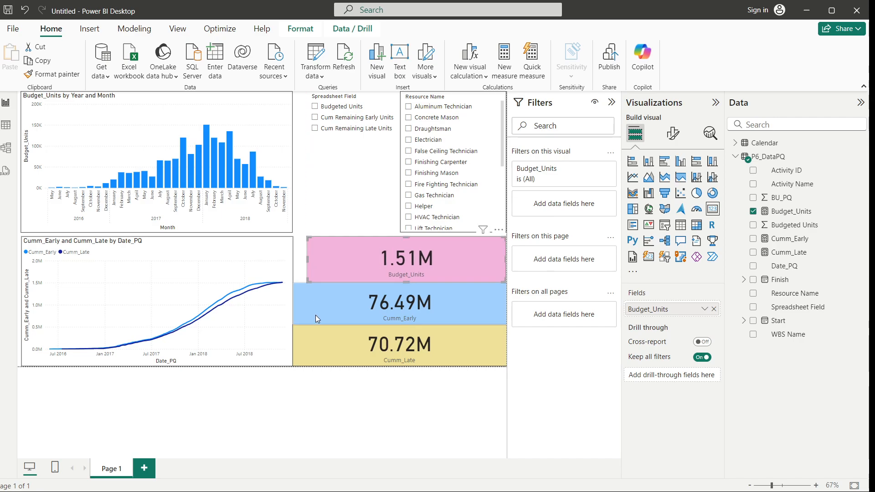
{"action": "left_click", "coordinate": [314, 311]}
{"action": "left_click_drag", "start_coordinate": [292, 303], "coordinate": [308, 310]}
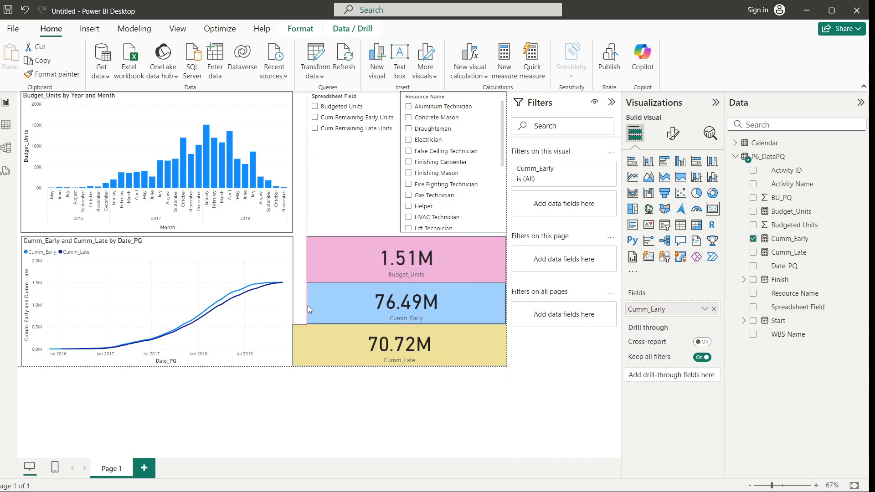
{"action": "left_click", "coordinate": [320, 332]}
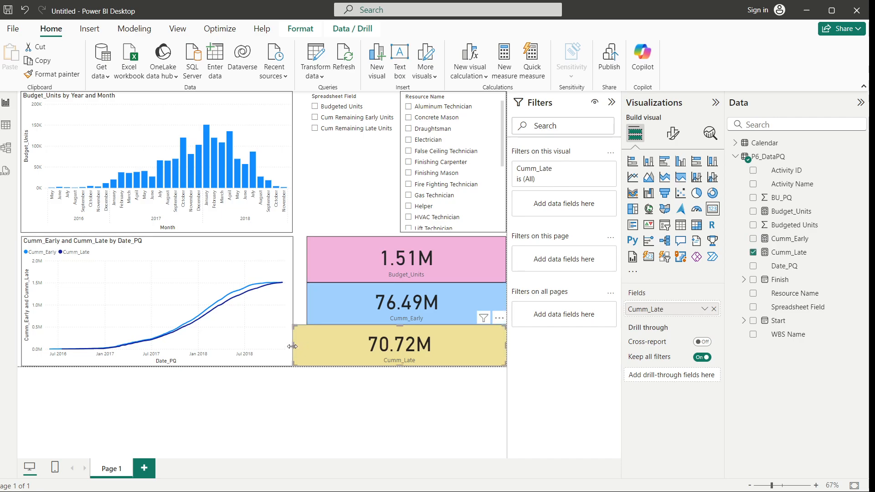
{"action": "left_click_drag", "start_coordinate": [292, 346], "coordinate": [308, 346]}
Widen the cumulative and budget charts to close the gap to the cards and the Spreadsheet Field slicer
{"action": "left_click", "coordinate": [271, 322]}
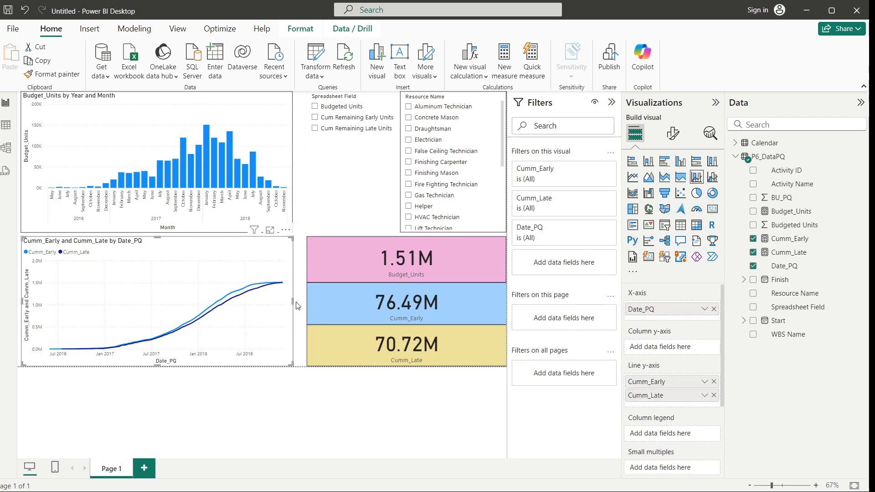
{"action": "left_click_drag", "start_coordinate": [293, 302], "coordinate": [303, 305]}
{"action": "left_click", "coordinate": [291, 180]}
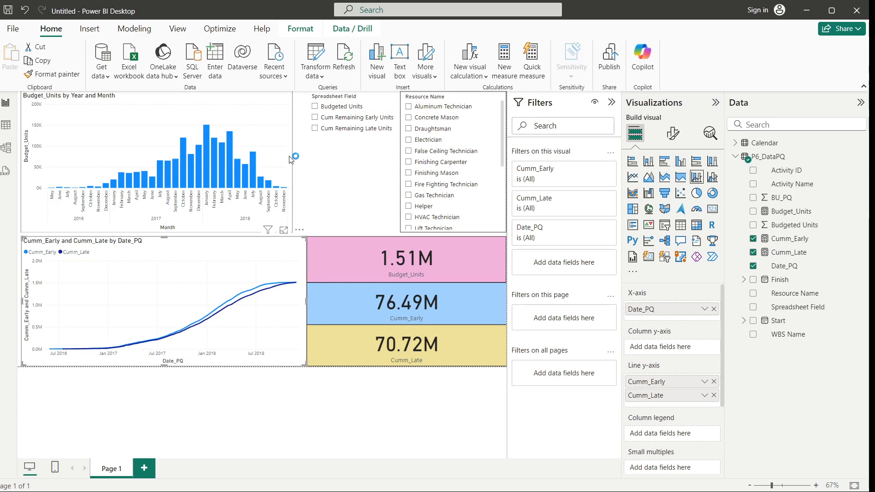
{"action": "left_click_drag", "start_coordinate": [292, 162], "coordinate": [306, 161]}
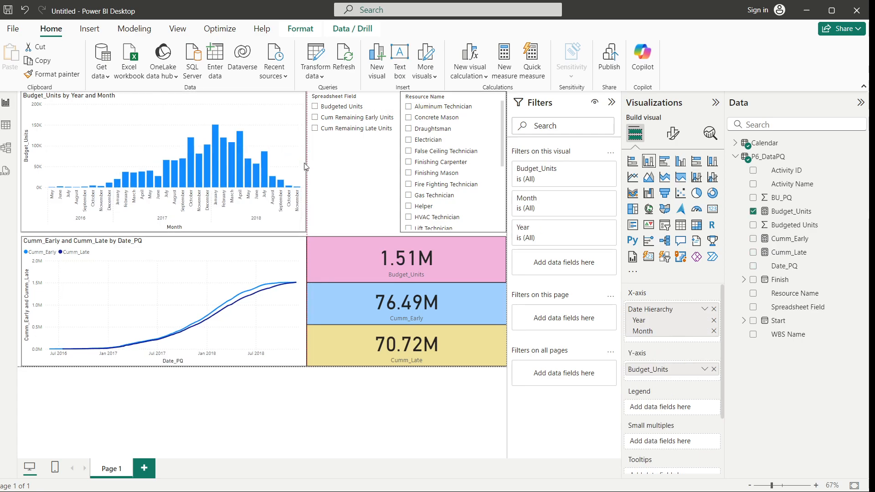
Turn on the visual border for the Spreadsheet Field slicer
{"action": "left_click", "coordinate": [344, 165]}
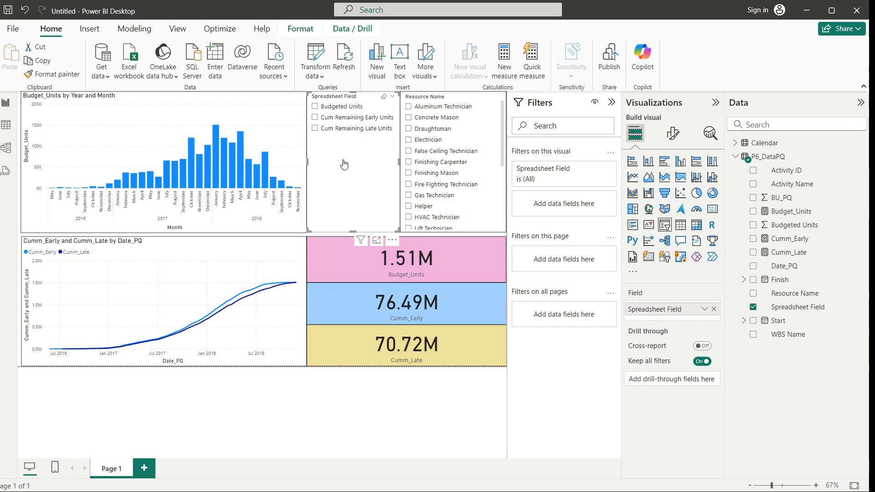
{"action": "left_click", "coordinate": [673, 134]}
{"action": "left_click", "coordinate": [671, 184]}
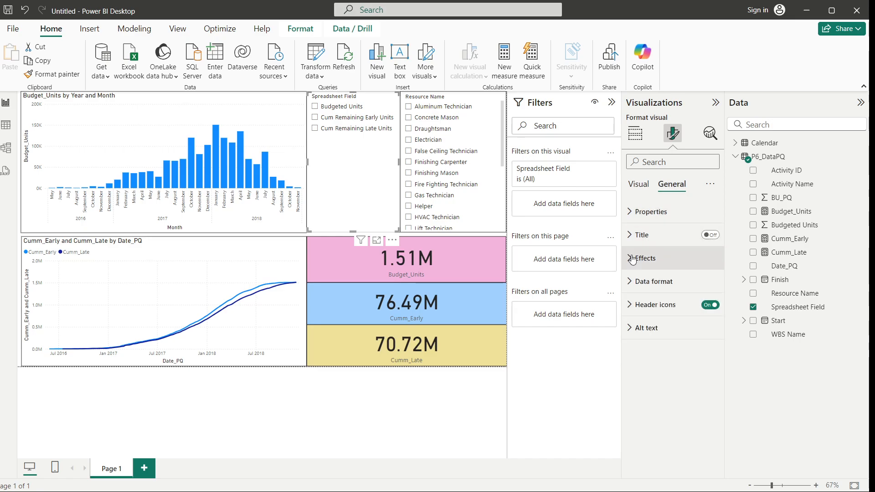
{"action": "left_click", "coordinate": [644, 258]}
{"action": "left_click", "coordinate": [713, 380]}
{"action": "left_click", "coordinate": [425, 426]}
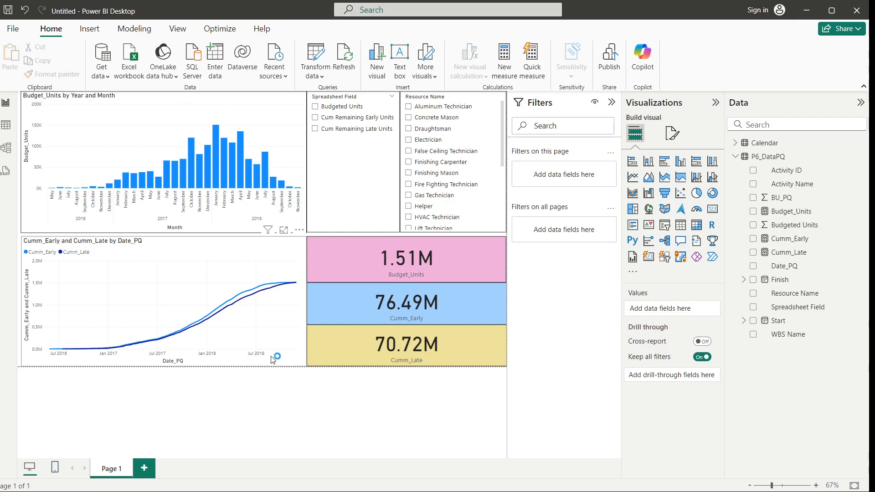
Check cross-filtering with the July 2018 bar, and add Resource Name as the legend of the budget chart
{"action": "left_click", "coordinate": [266, 175]}
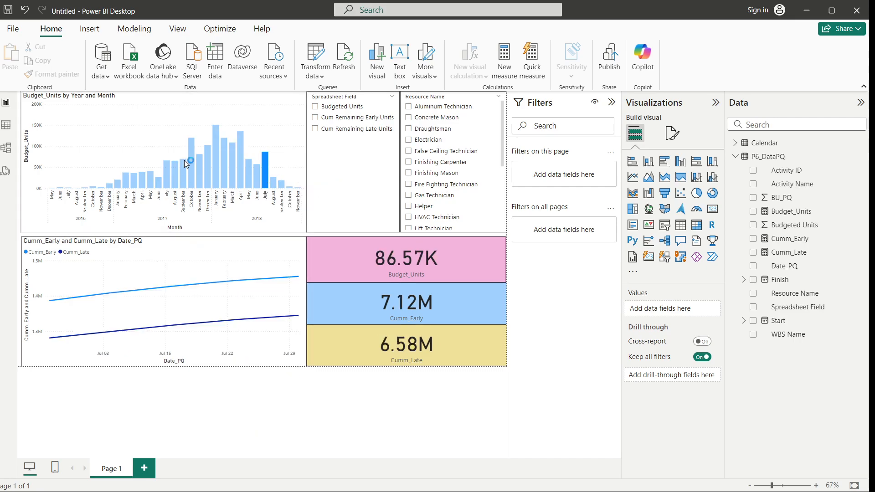
{"action": "left_click", "coordinate": [236, 106]}
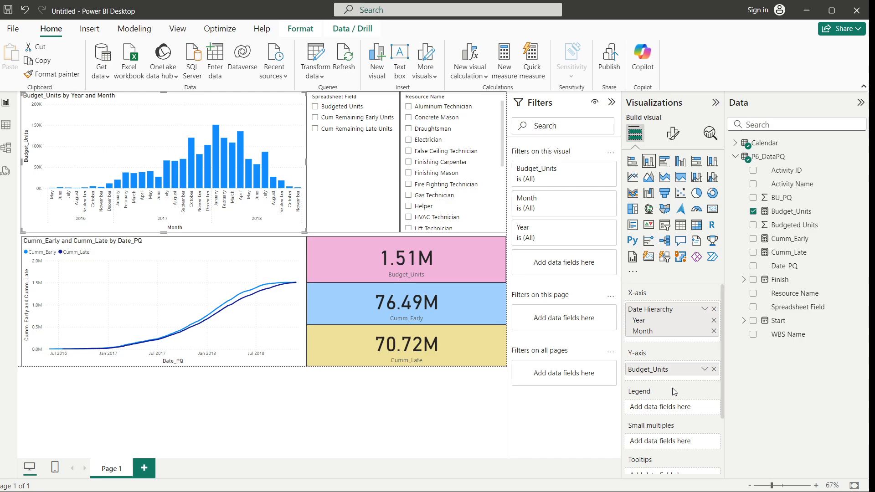
{"action": "left_click_drag", "start_coordinate": [802, 297], "coordinate": [682, 408]}
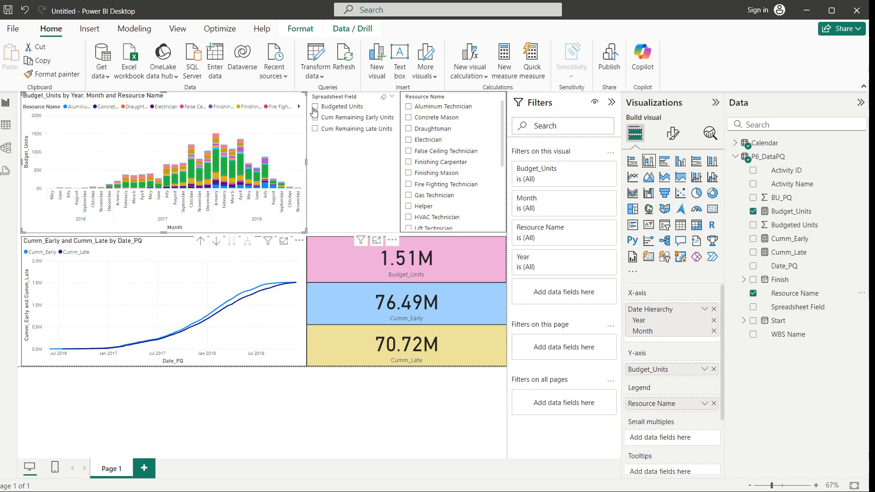
Test the slicers with Budgeted Units, then Concrete Mason, Electrician, Helper and Plumber in turn, clearing the selections
{"action": "left_click", "coordinate": [315, 109]}
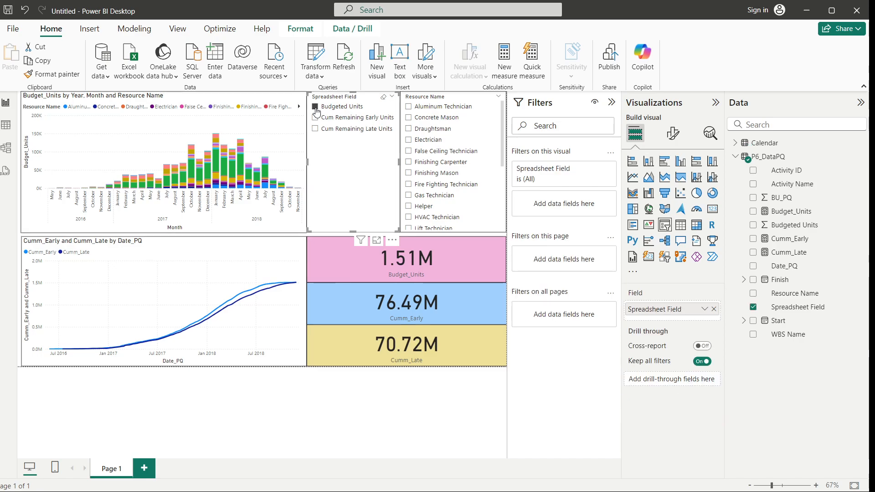
{"action": "left_click", "coordinate": [383, 96]}
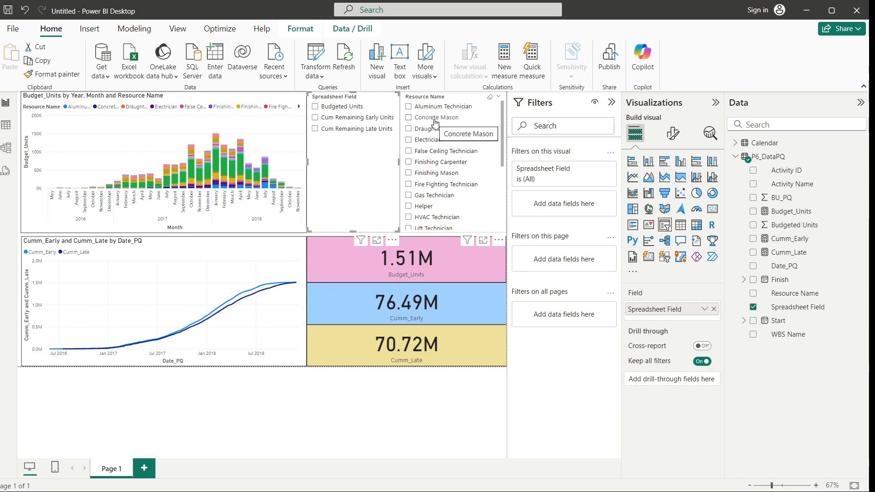
{"action": "left_click", "coordinate": [409, 118]}
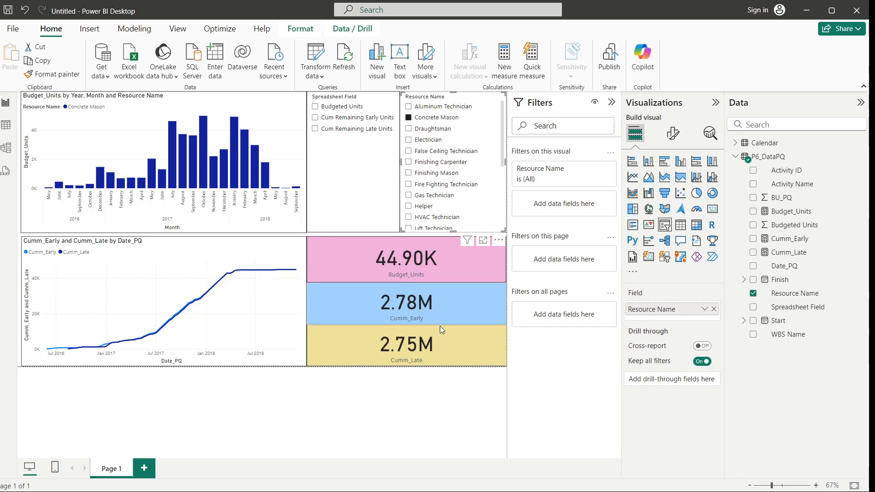
{"action": "left_click", "coordinate": [409, 140]}
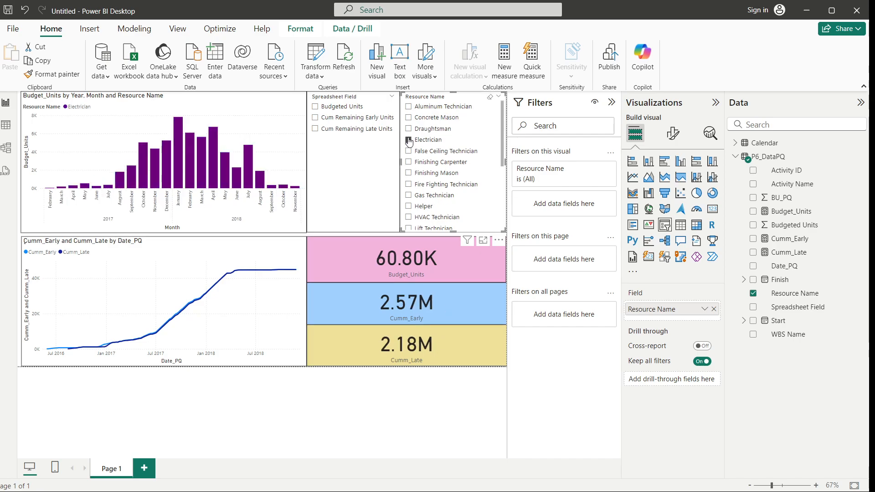
{"action": "left_click", "coordinate": [408, 206]}
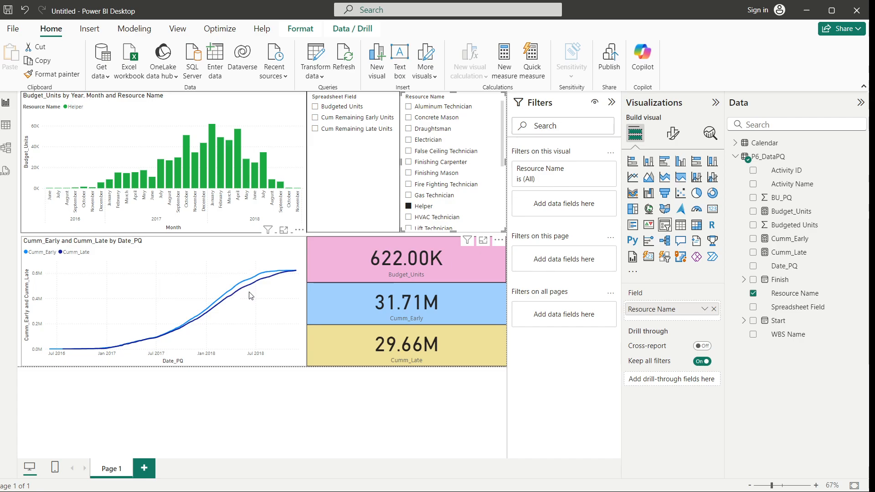
{"action": "left_click", "coordinate": [417, 309]}
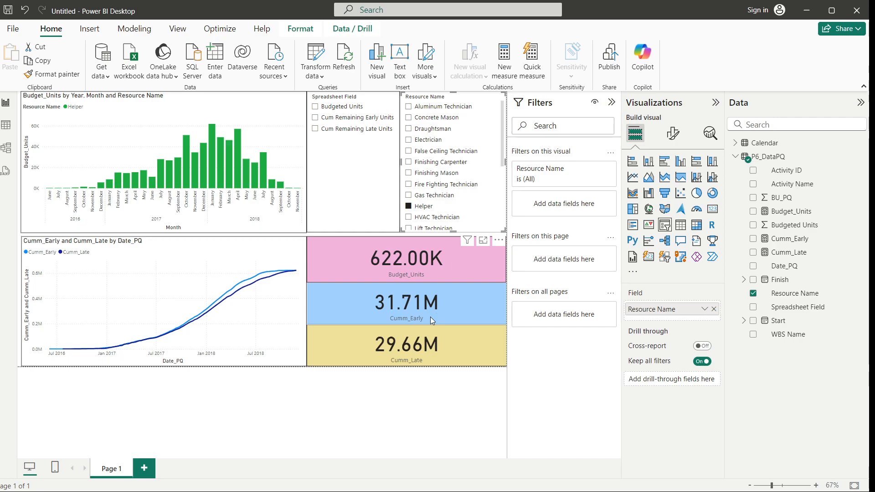
{"action": "scroll", "coordinate": [460, 200], "scroll_direction": "down", "scroll_amount": 5}
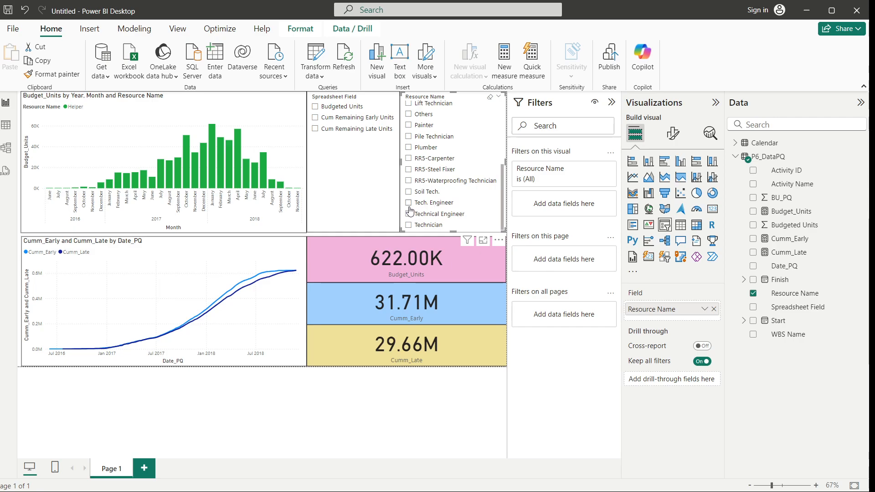
{"action": "left_click", "coordinate": [408, 149]}
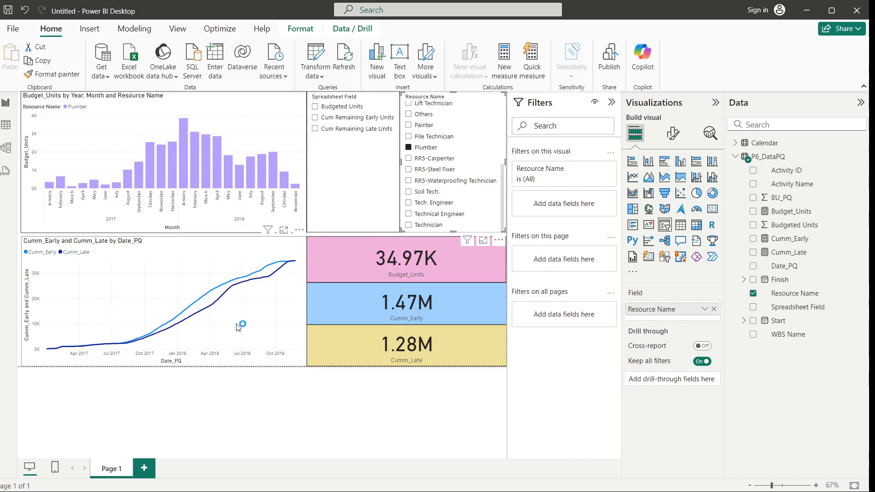
{"action": "scroll", "coordinate": [487, 205], "scroll_direction": "up", "scroll_amount": 4}
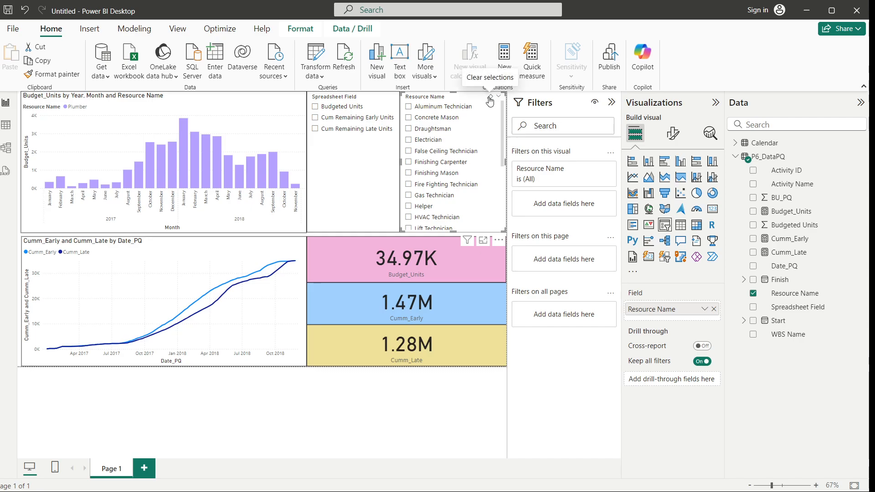
{"action": "left_click", "coordinate": [490, 101]}
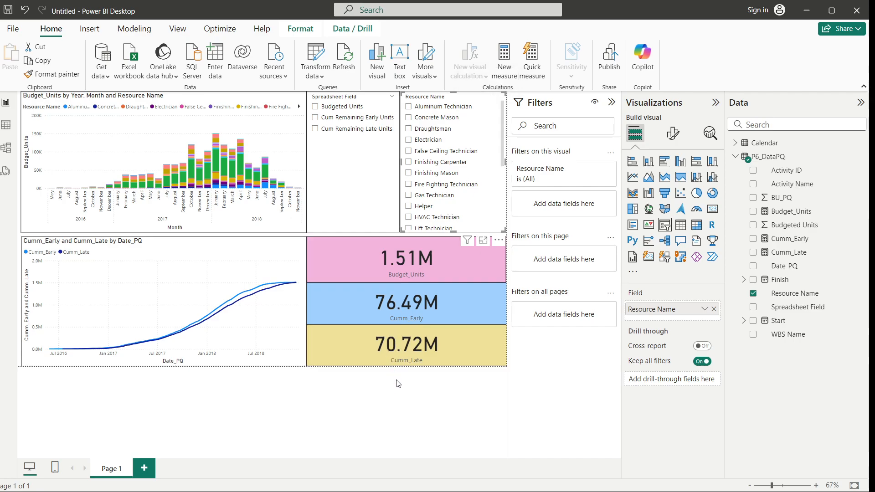
Extend the budget chart and both slicers downward to meet the visuals below, leaving no Resource Name selected
{"action": "left_click", "coordinate": [265, 223]}
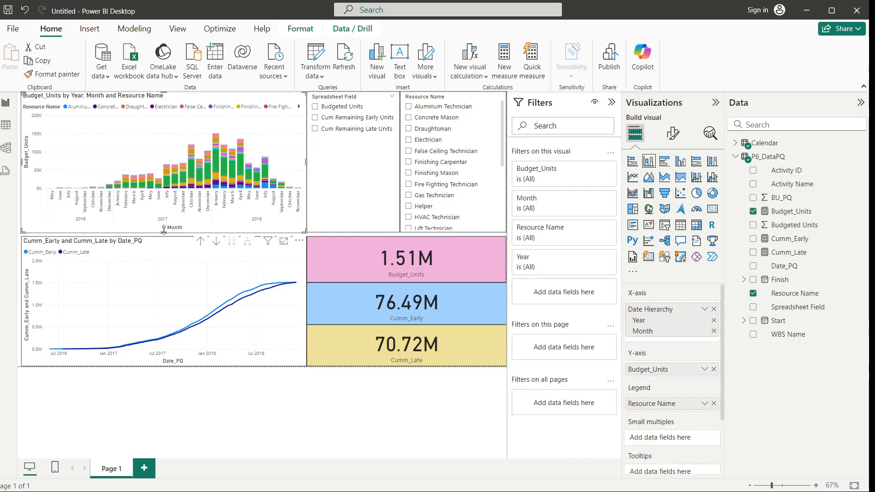
{"action": "left_click_drag", "start_coordinate": [165, 232], "coordinate": [165, 236]}
{"action": "left_click", "coordinate": [325, 225]}
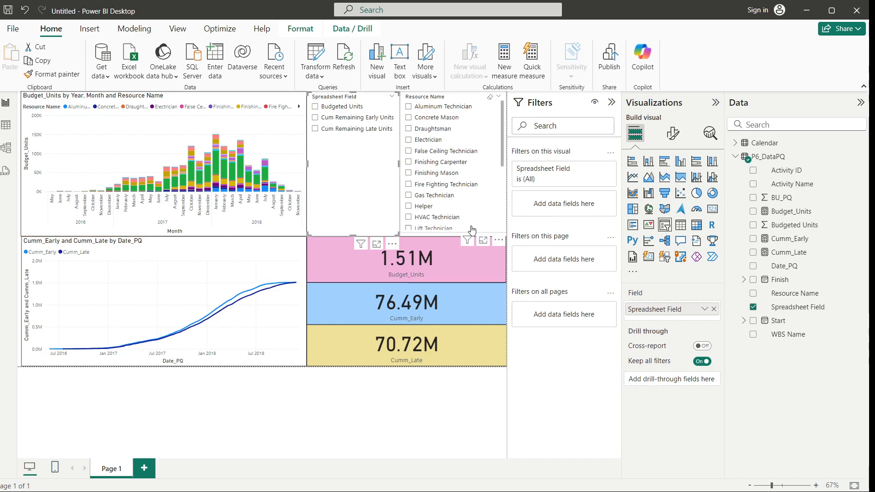
{"action": "left_click", "coordinate": [449, 218]}
{"action": "left_click_drag", "start_coordinate": [450, 235], "coordinate": [449, 237]}
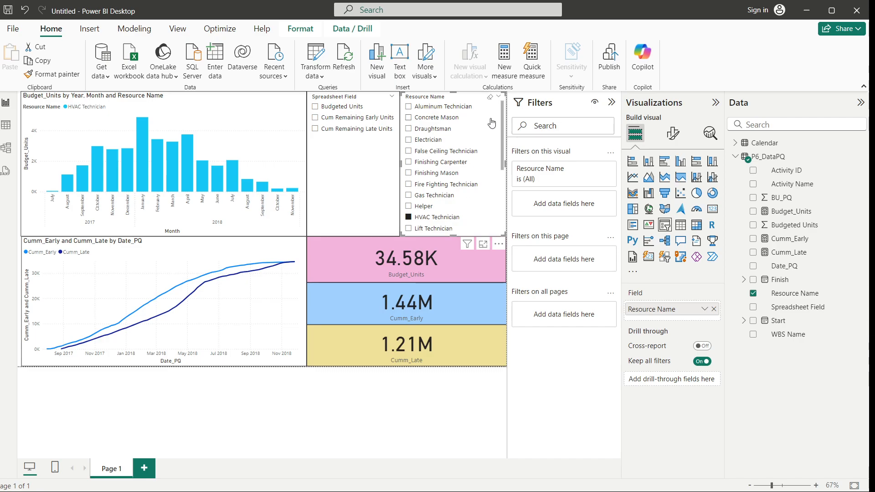
{"action": "left_click", "coordinate": [490, 97]}
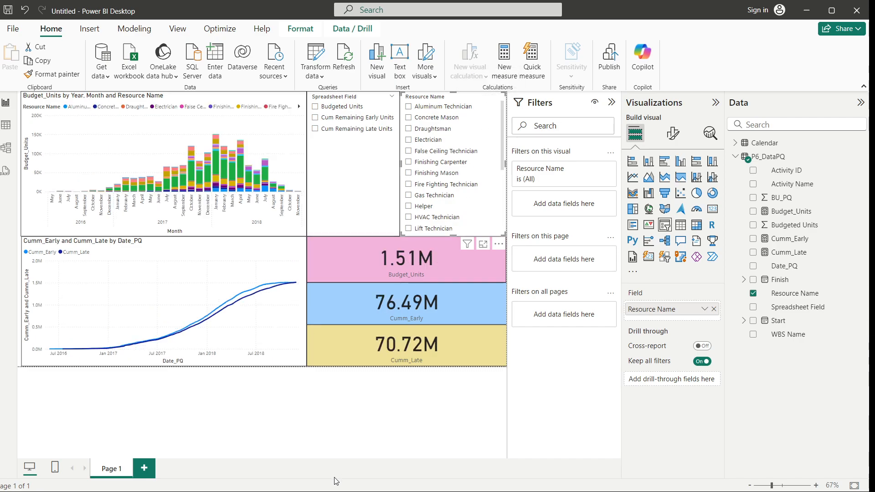